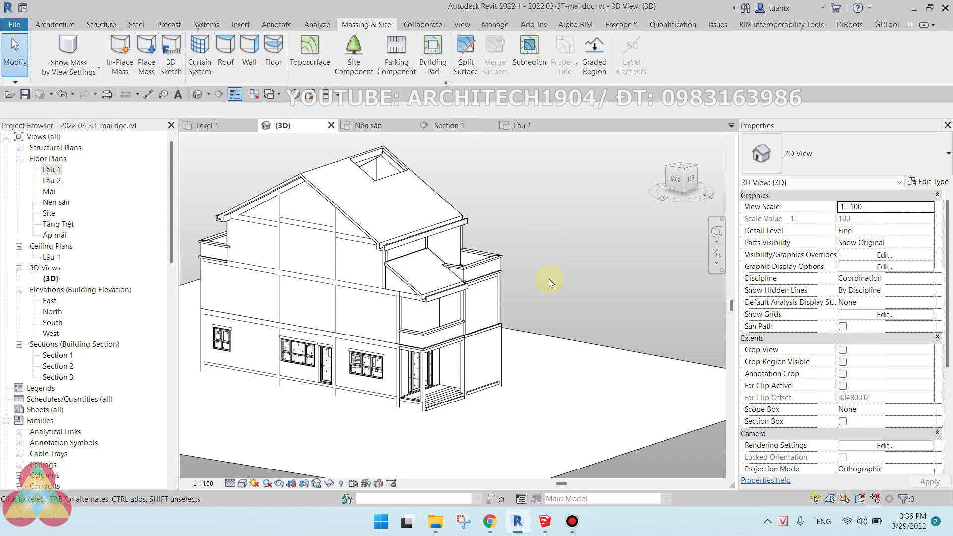
# - Scroll through the FormIt download page in Chrome
pyautogui.click(489, 521)
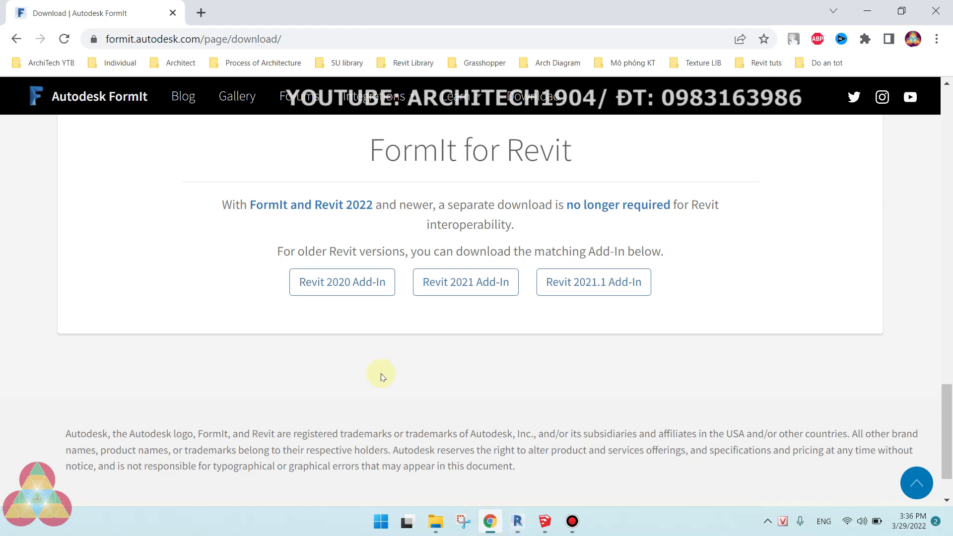
pyautogui.scroll(3, 367, 190)
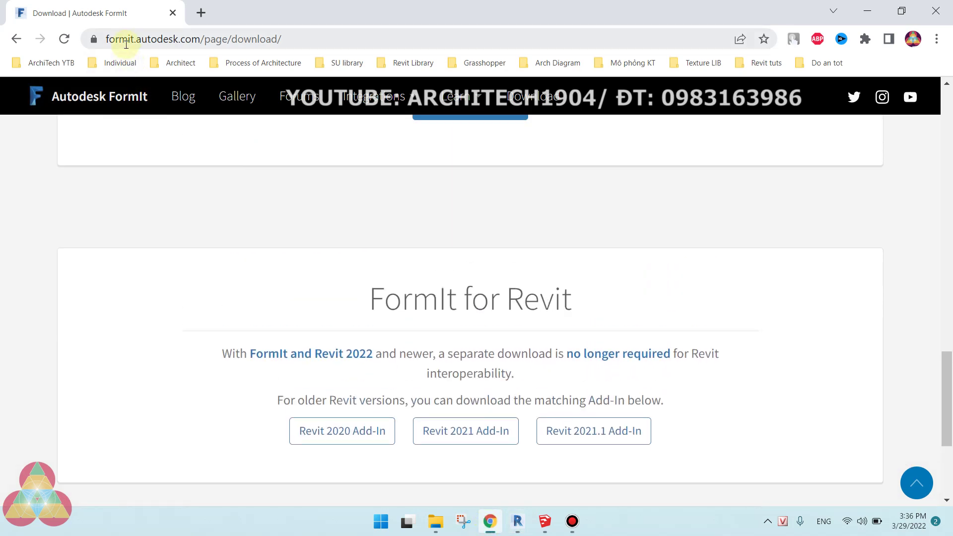
pyautogui.scroll(2, 347, 256)
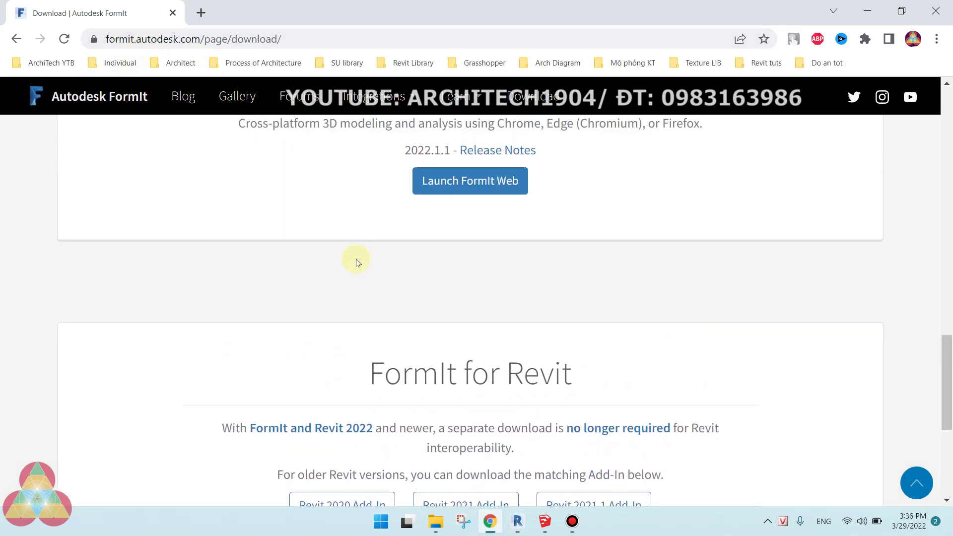
pyautogui.scroll(5, 357, 262)
pyautogui.scroll(6, 355, 255)
pyautogui.scroll(-5, 357, 255)
pyautogui.scroll(-3, 357, 260)
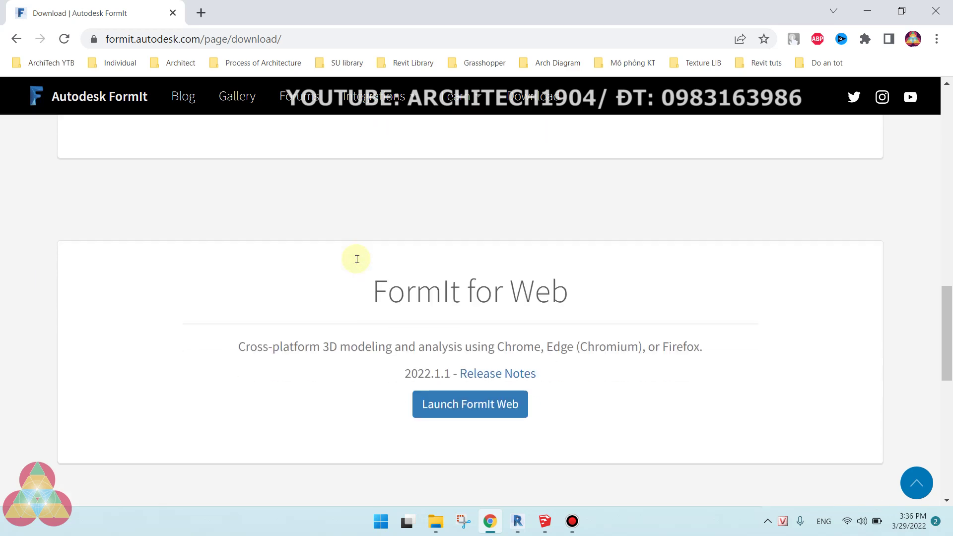
pyautogui.scroll(-1, 430, 294)
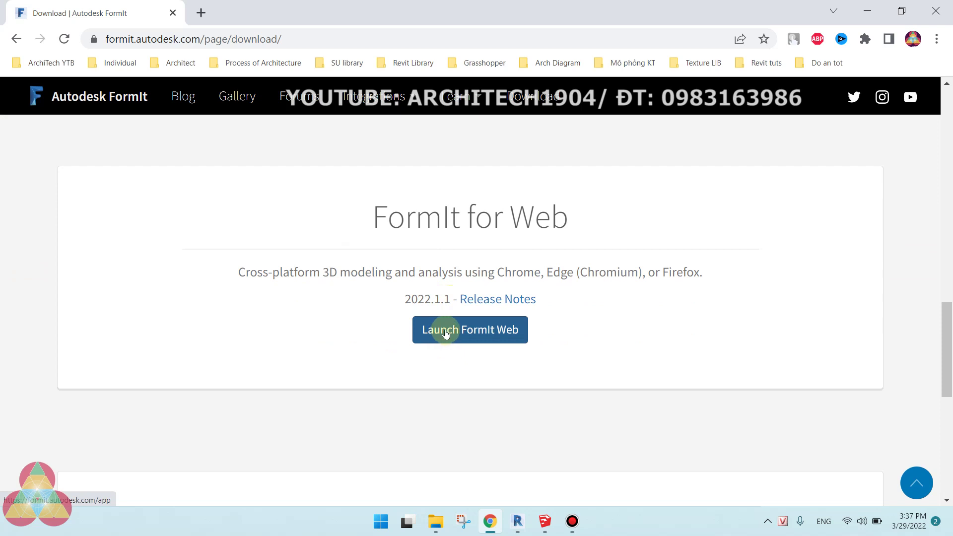
pyautogui.scroll(6, 441, 337)
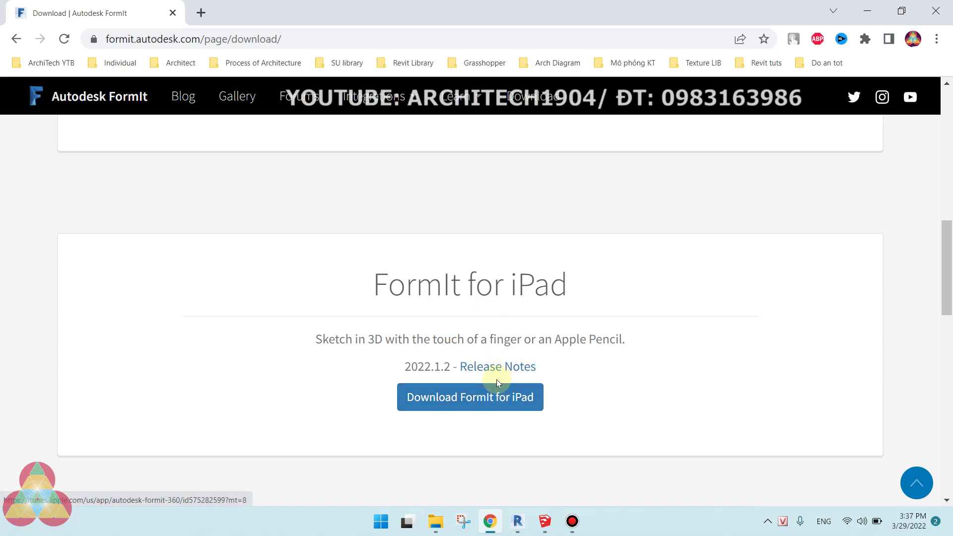
pyautogui.scroll(-3, 496, 379)
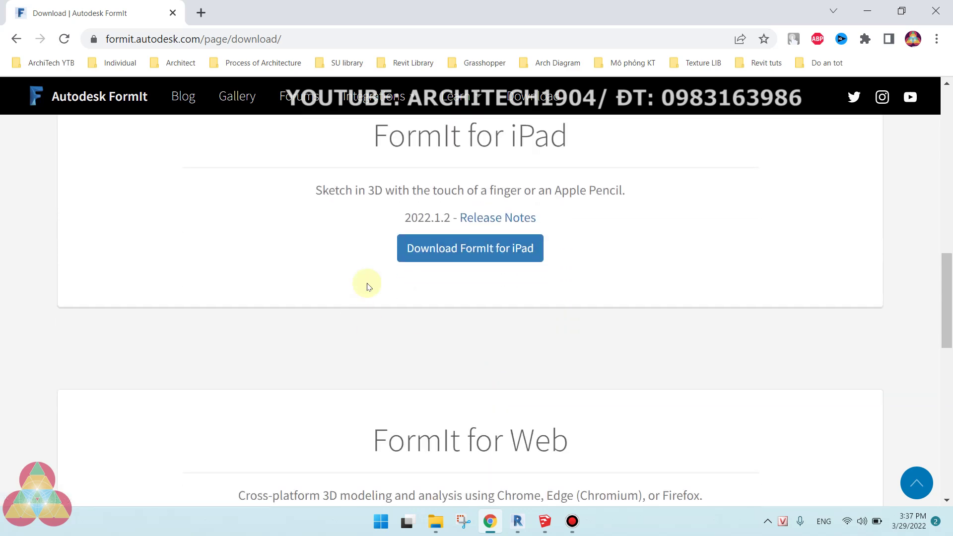
# - In Revit, browse the Add-Ins FormIt commands including Convert RFA to FormIt, then return to Chrome
pyautogui.click(517, 521)
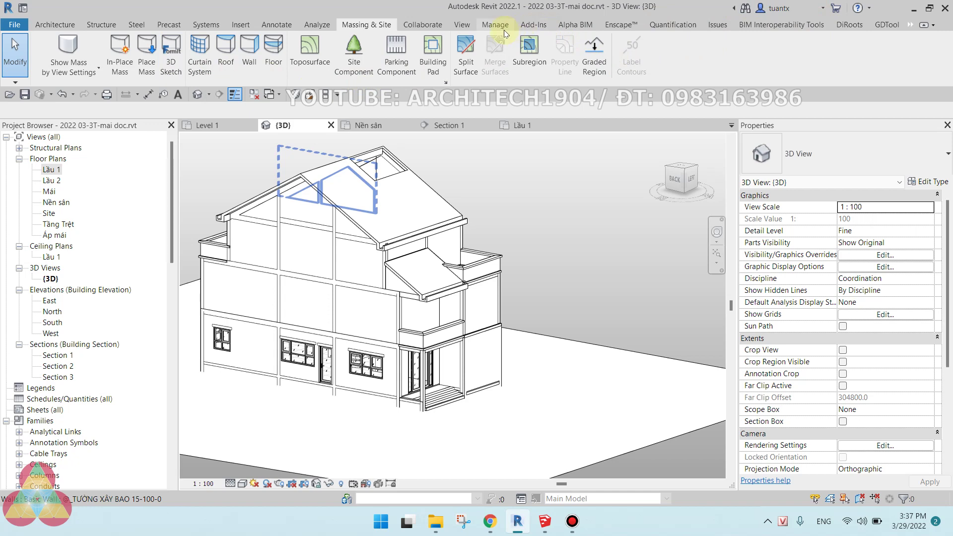
pyautogui.click(526, 25)
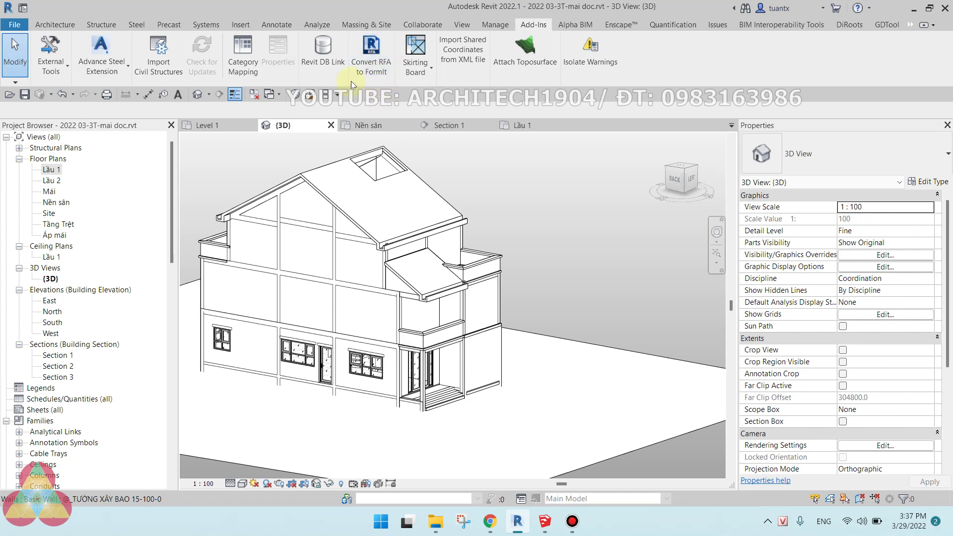
pyautogui.click(369, 57)
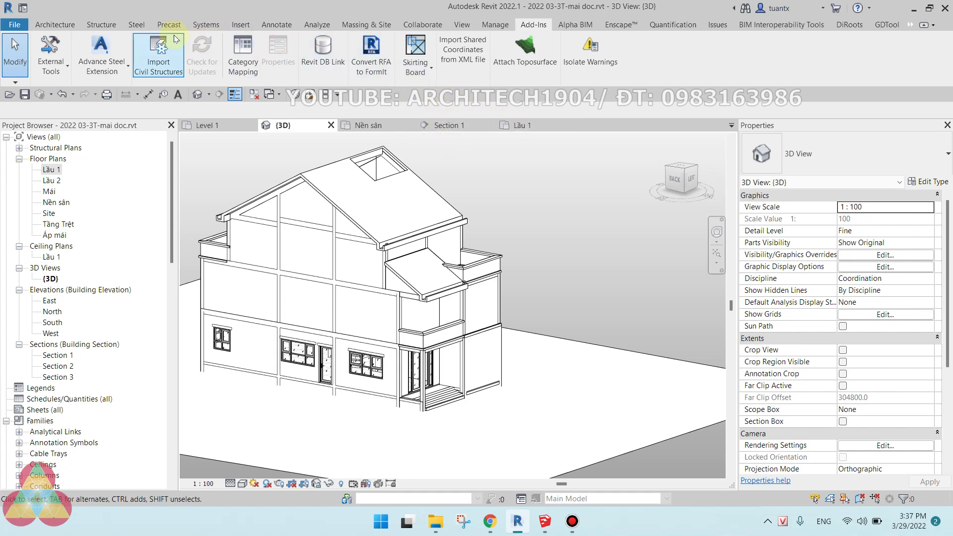
pyautogui.click(354, 25)
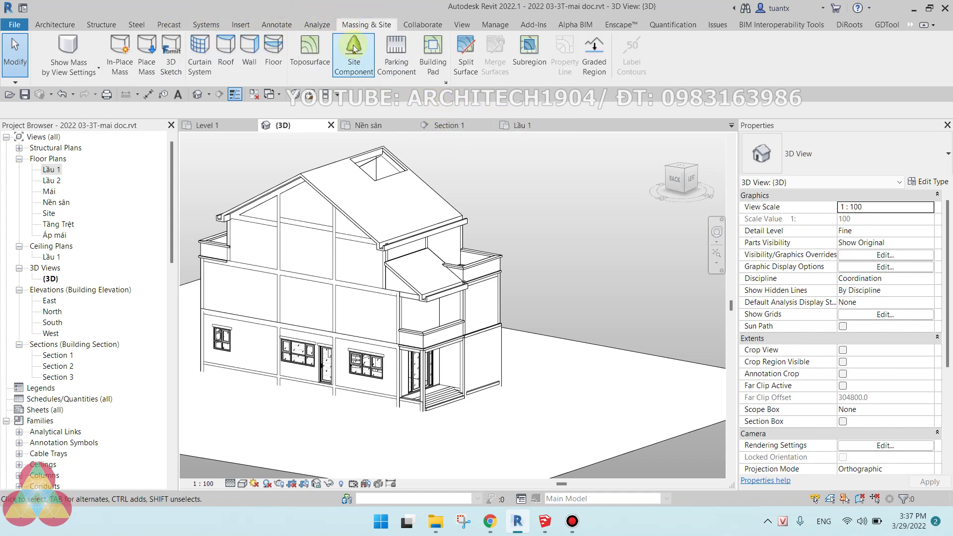
pyautogui.click(490, 521)
# - Launch the FormIt desktop app from the Start menu's Pinned apps
pyautogui.scroll(-7, 447, 298)
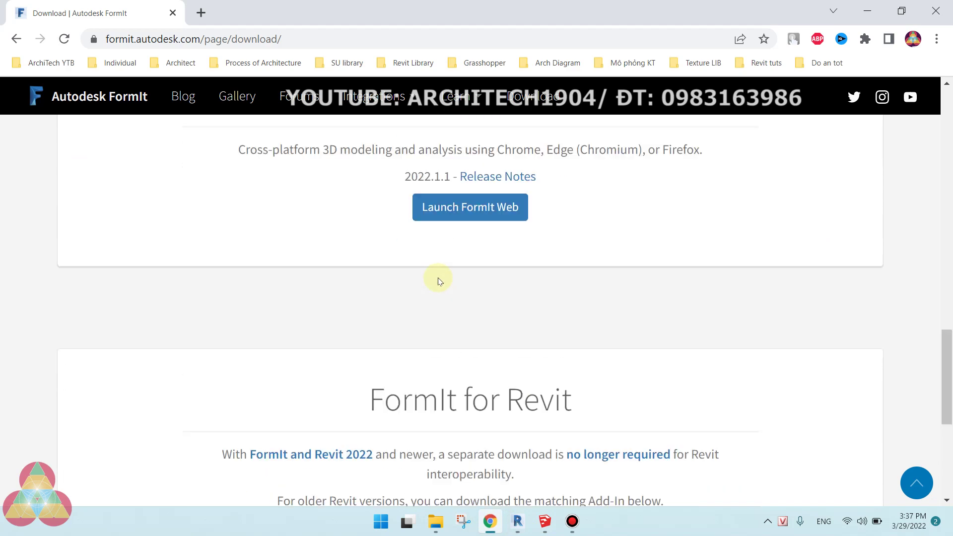
pyautogui.scroll(-3, 452, 281)
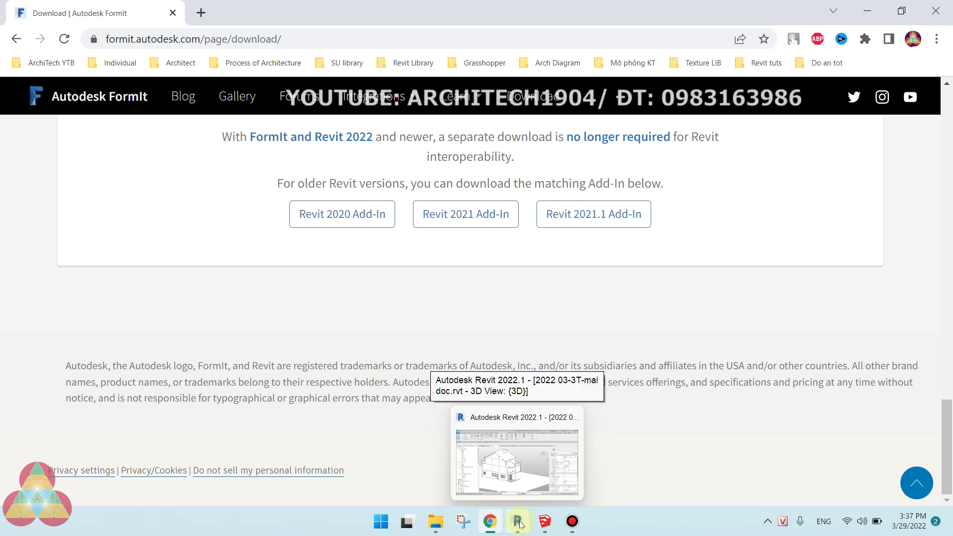
pyautogui.moveTo(517, 521)
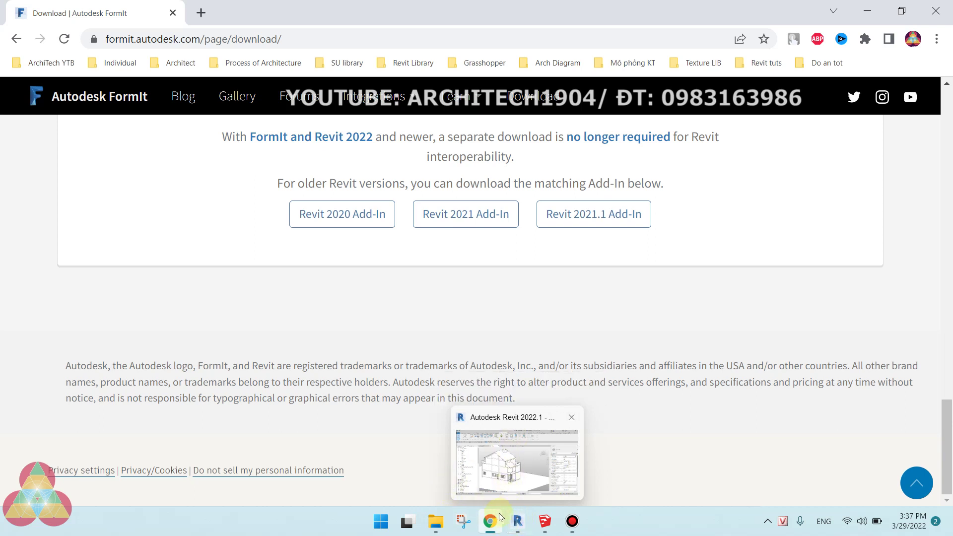
pyautogui.click(380, 521)
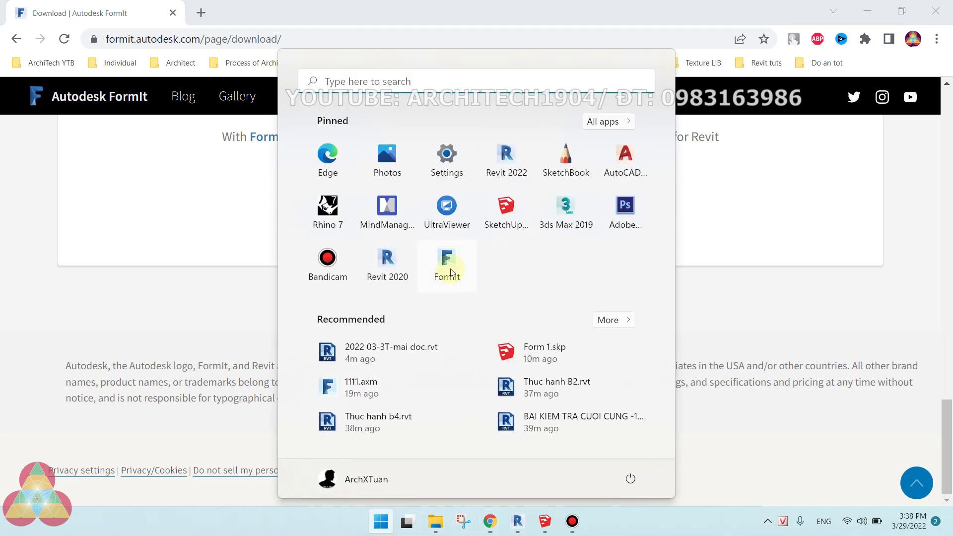
pyautogui.click(449, 263)
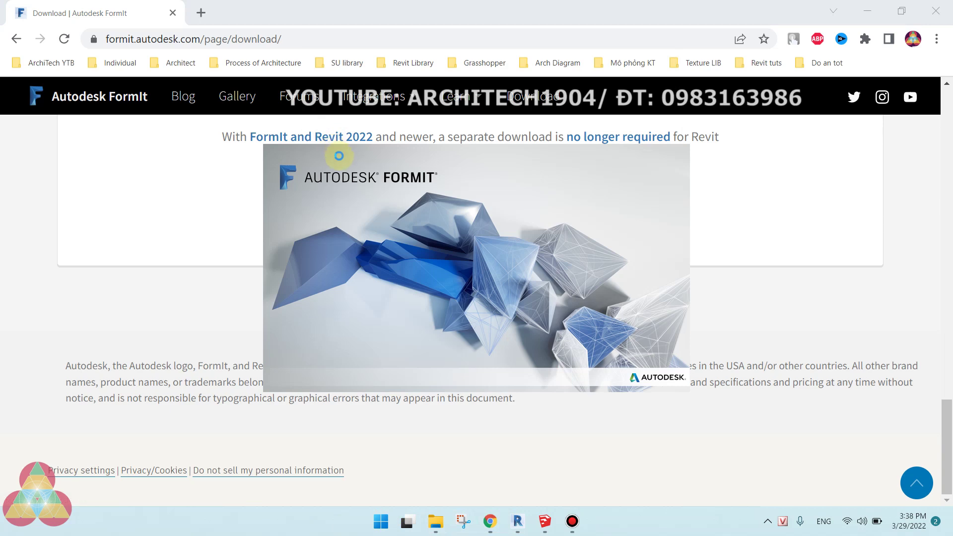
# - Orbit the empty Untitled sketch and browse the Energy Analysis, Collaboration and View menus before returning to Revit
pyautogui.click(518, 521)
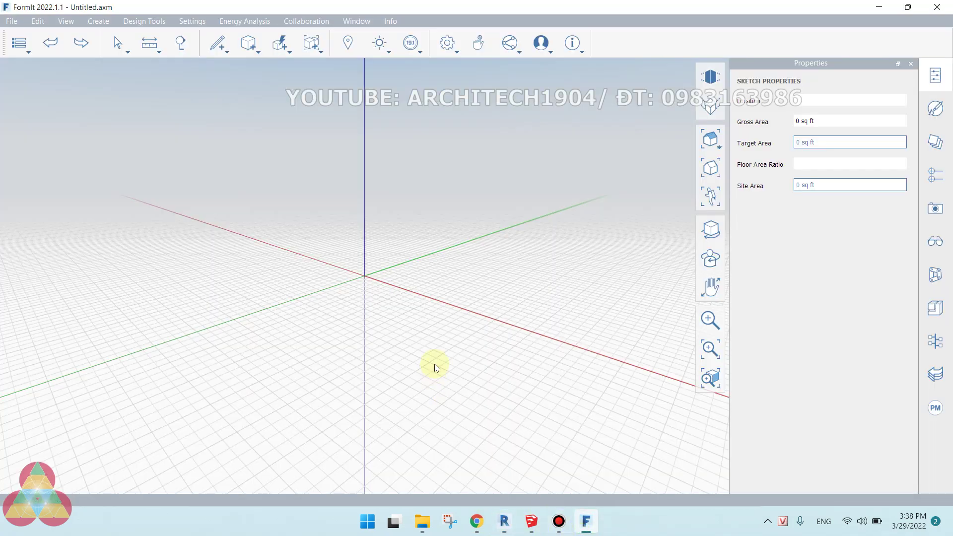
pyautogui.moveTo(402, 310)
pyautogui.mouseDown(button='middle')
pyautogui.moveTo(475, 247)
pyautogui.moveTo(476, 287)
pyautogui.moveTo(560, 237)
pyautogui.moveTo(342, 156)
pyautogui.mouseUp(button='middle')
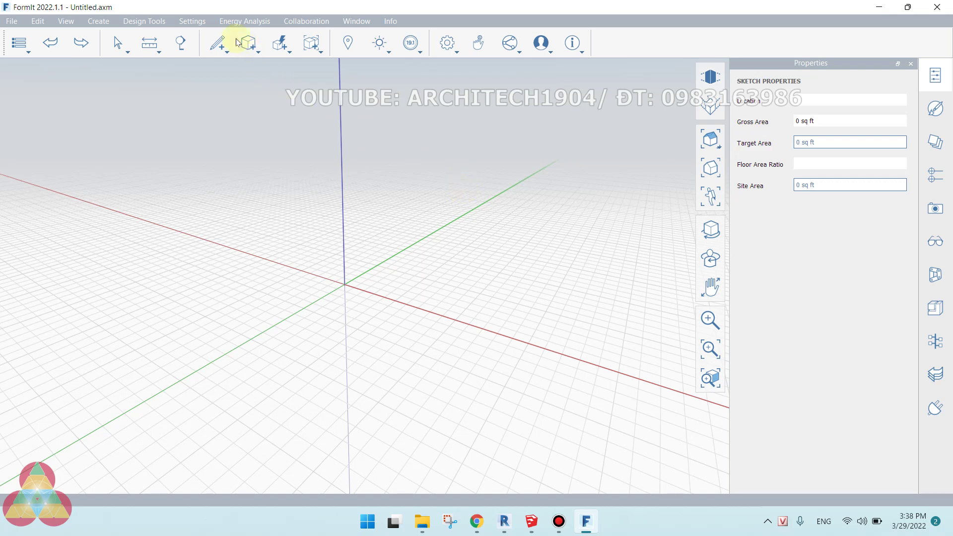
pyautogui.click(244, 23)
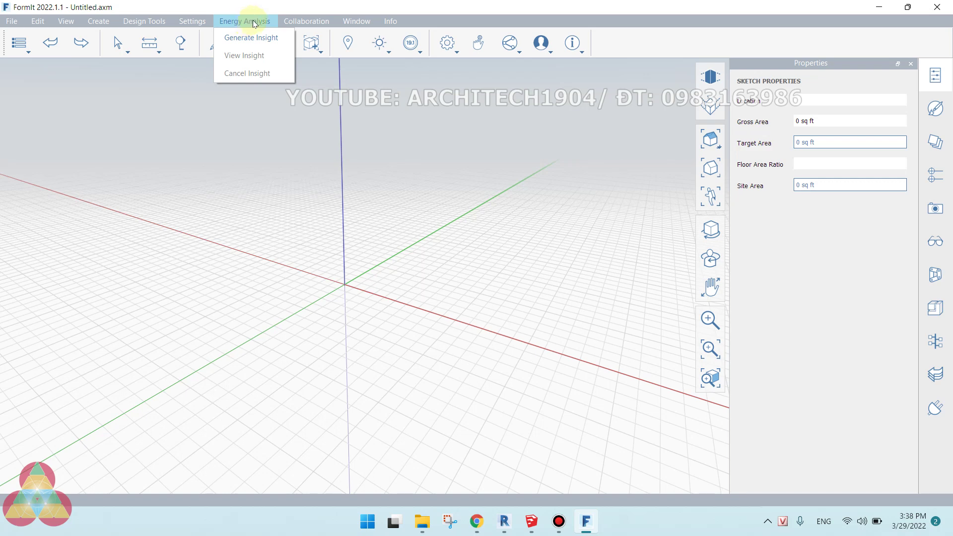
pyautogui.press('Right')
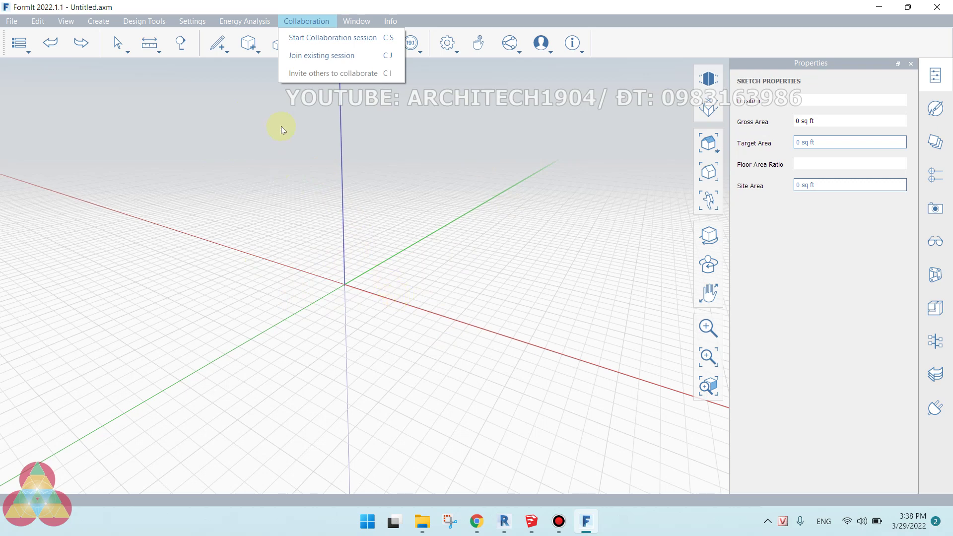
pyautogui.hotkey('alt', 'v')
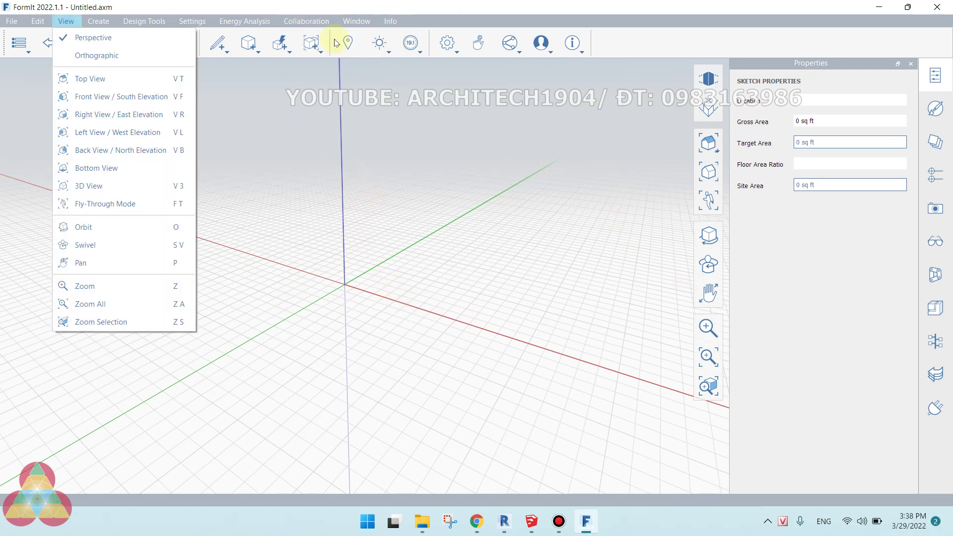
pyautogui.moveTo(192, 21)
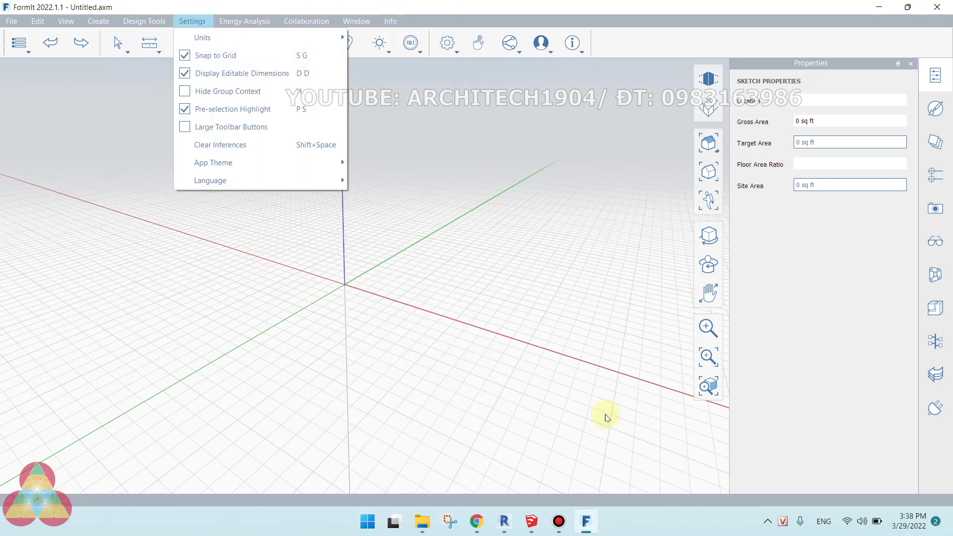
pyautogui.click(503, 522)
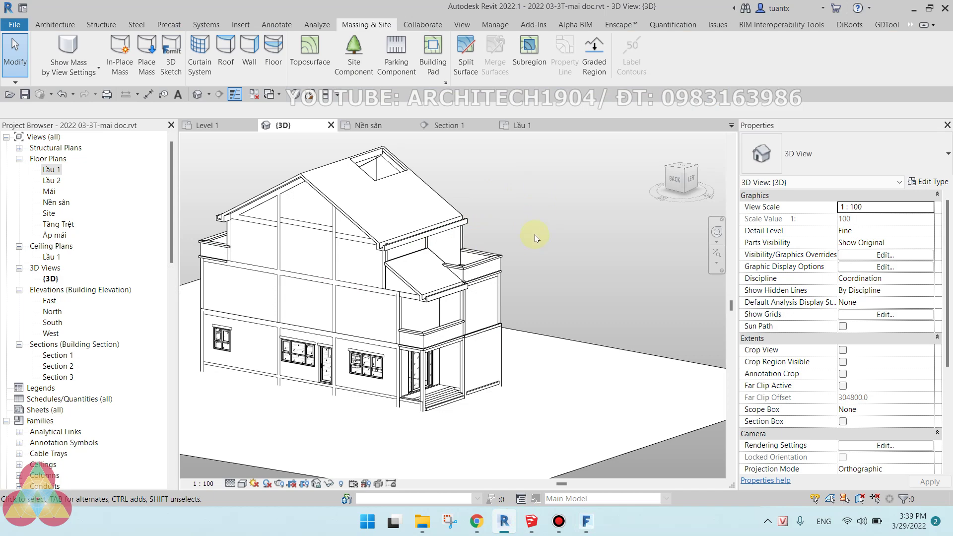
# - Zoom, orbit and pan the Revit 3D view toward the balcony's sloped roof
pyautogui.scroll(1, 536, 222)
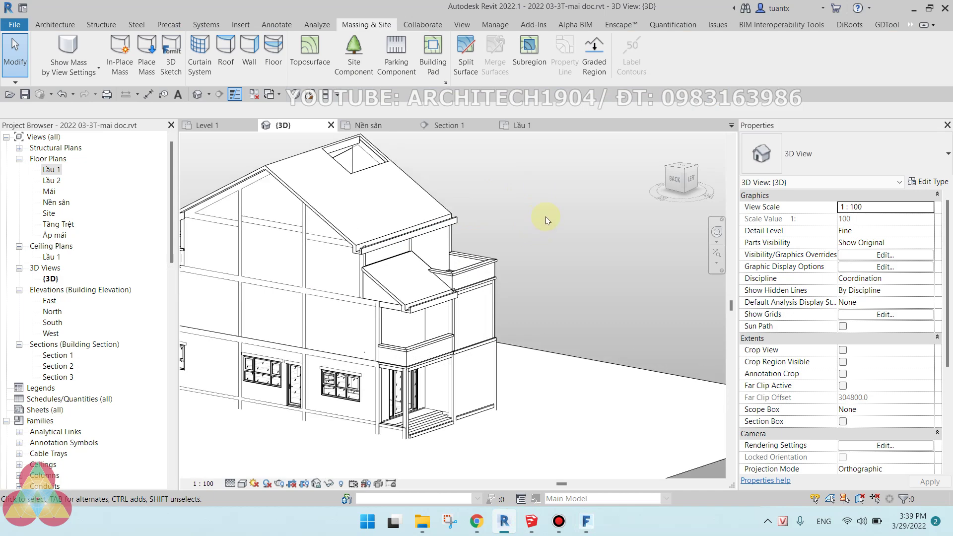
pyautogui.moveTo(582, 207)
pyautogui.keyDown('shift'); pyautogui.mouseDown(button='middle')
pyautogui.moveTo(599, 233)
pyautogui.moveTo(447, 206)
pyautogui.mouseUp(button='middle'); pyautogui.keyUp('shift')
pyautogui.moveTo(417, 178)
pyautogui.keyDown('shift'); pyautogui.mouseDown(button='middle')
pyautogui.moveTo(532, 285)
pyautogui.moveTo(319, 230)
pyautogui.moveTo(351, 330)
pyautogui.mouseUp(button='middle'); pyautogui.keyUp('shift')
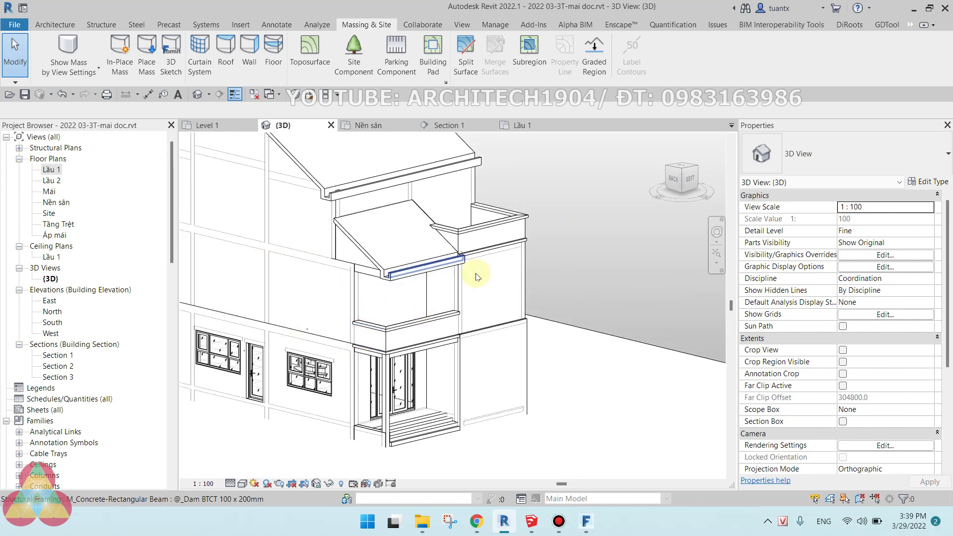
pyautogui.scroll(-2, 446, 278)
pyautogui.moveTo(235, 294)
pyautogui.mouseDown(button='middle')
pyautogui.moveTo(276, 298)
pyautogui.moveTo(354, 260)
pyautogui.mouseUp(button='middle')
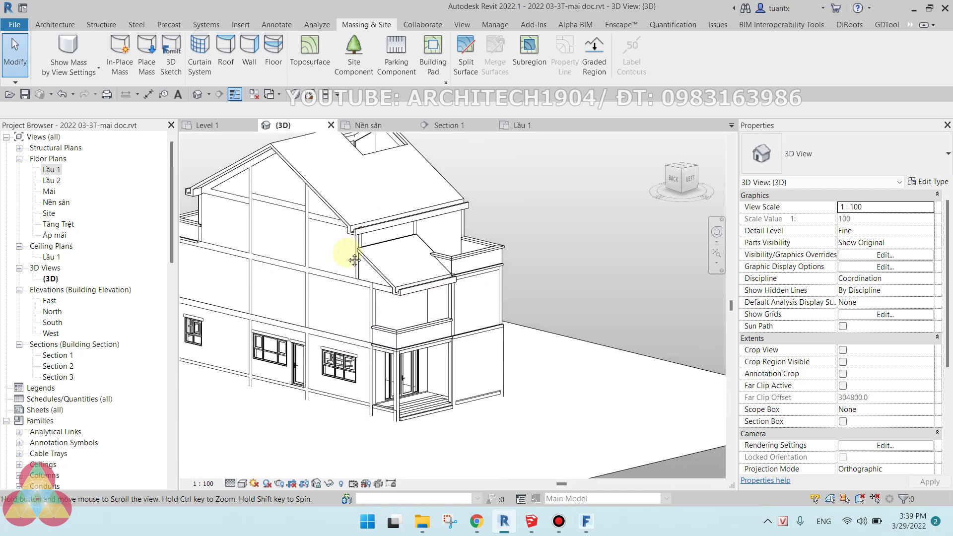
pyautogui.scroll(1, 309, 298)
pyautogui.scroll(1, 309, 298)
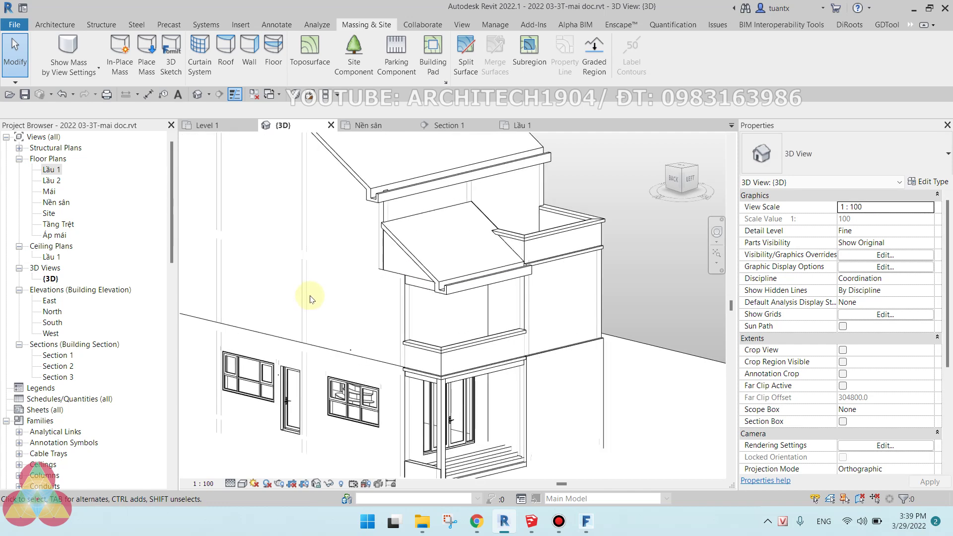
pyautogui.scroll(-2, 367, 278)
pyautogui.moveTo(363, 296); pyautogui.dragTo(351, 314, button='middle')
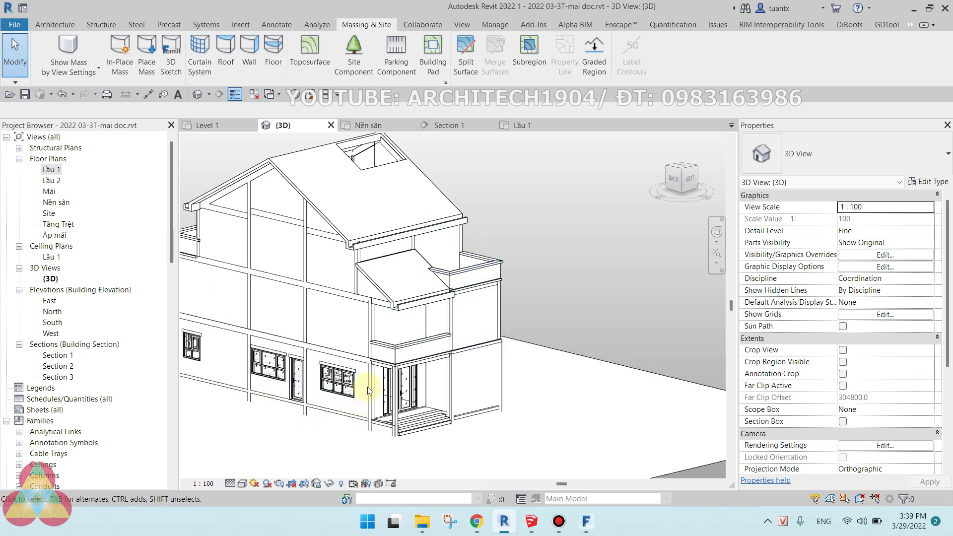
pyautogui.scroll(1, 361, 316)
pyautogui.scroll(2, 524, 277)
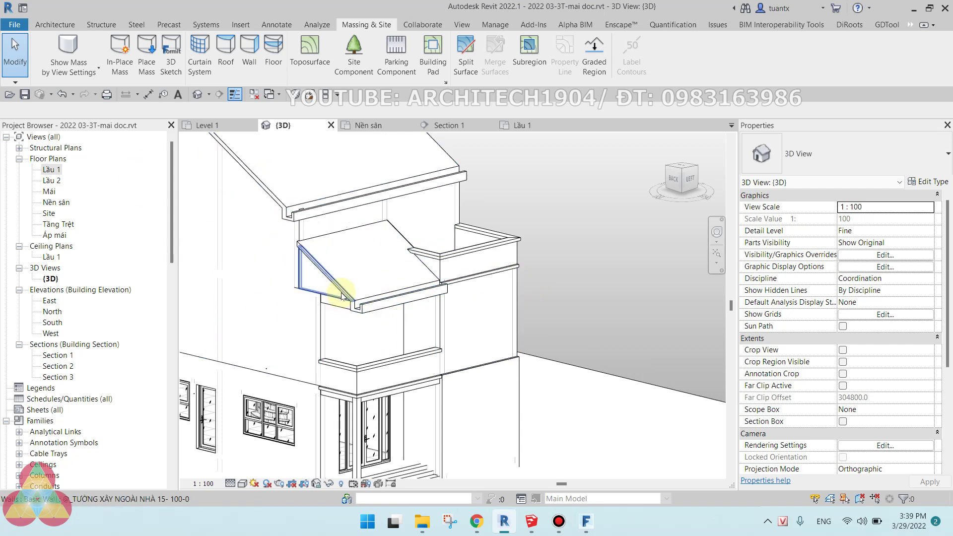
# - Delete the small wall under the left end of the balcony's sloped roof
pyautogui.click(317, 337)
pyautogui.press('Delete')
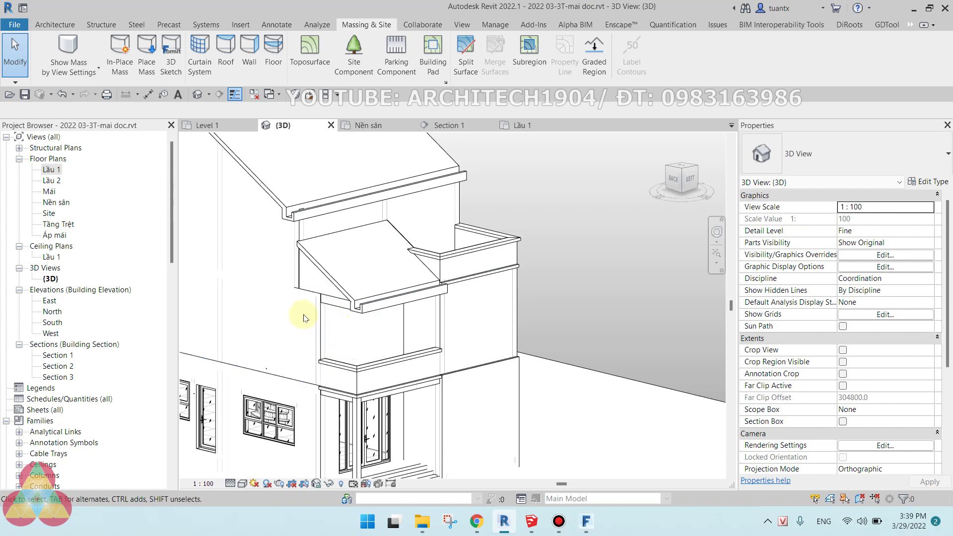
pyautogui.moveTo(578, 278)
pyautogui.keyDown('shift'); pyautogui.mouseDown(button='middle')
pyautogui.moveTo(480, 303)
pyautogui.moveTo(584, 229)
pyautogui.mouseUp(button='middle'); pyautogui.keyUp('shift')
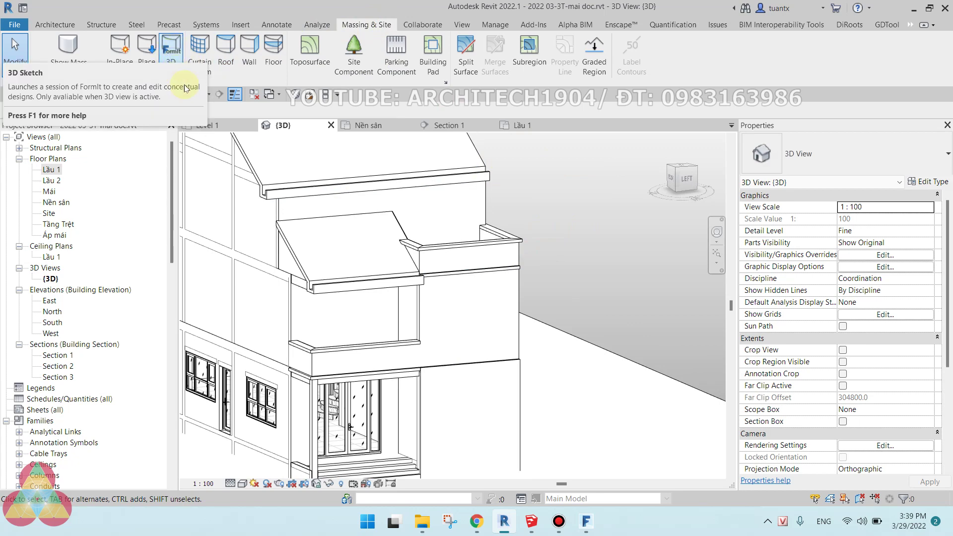
# - Launch a FormIt session from the Revit 3D view using 3D Sketch
pyautogui.click(173, 66)
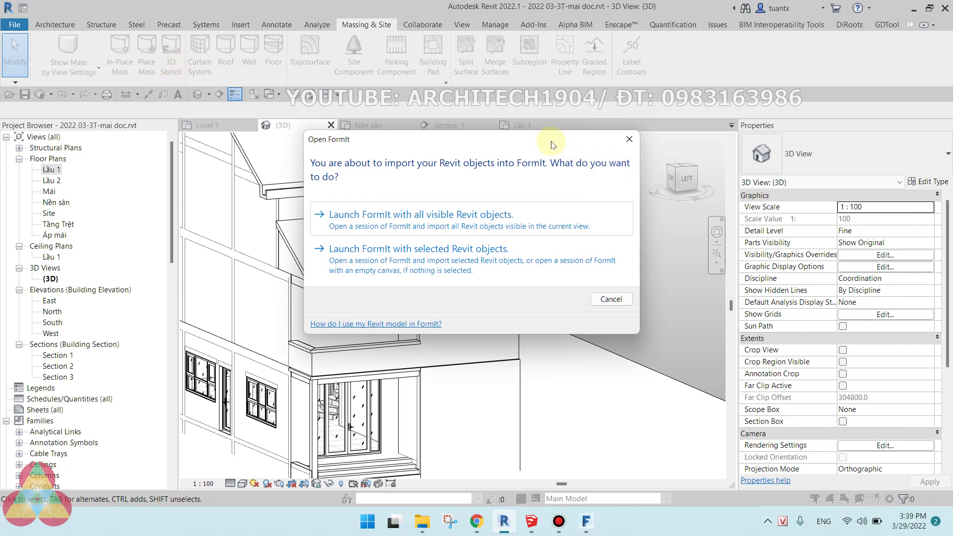
pyautogui.moveTo(551, 143)
pyautogui.mouseDown()
pyautogui.moveTo(549, 73)
pyautogui.moveTo(541, 75)
pyautogui.mouseUp()
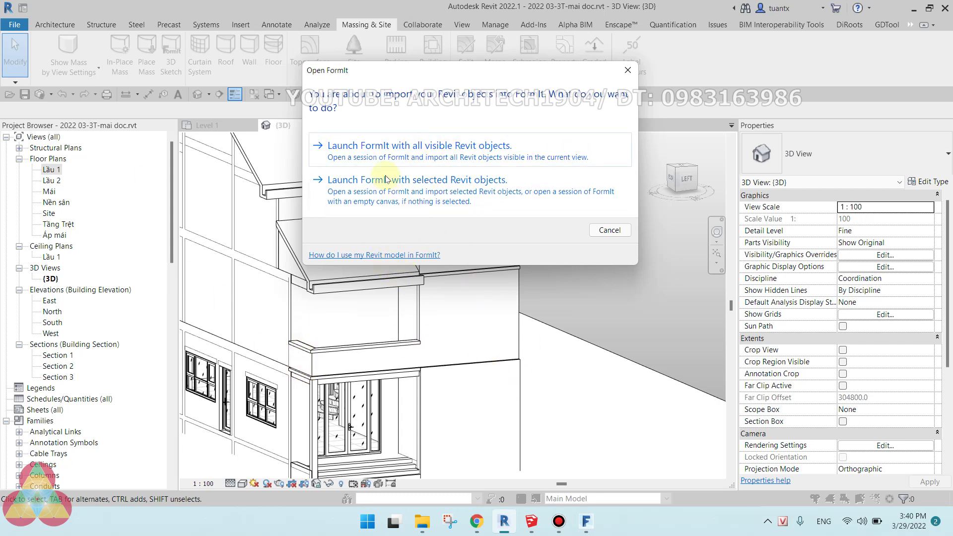
pyautogui.click(372, 158)
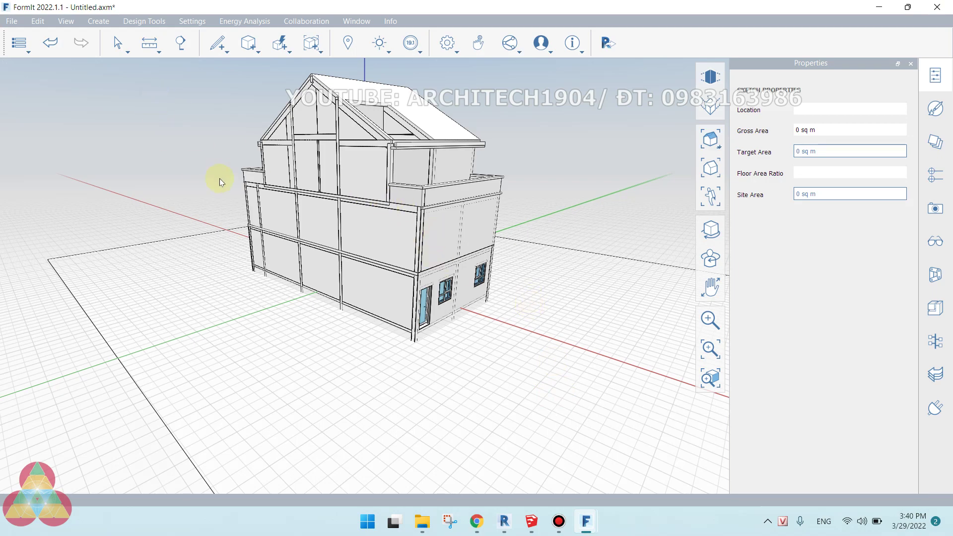
pyautogui.scroll(3, 400, 121)
pyautogui.scroll(2, 457, 187)
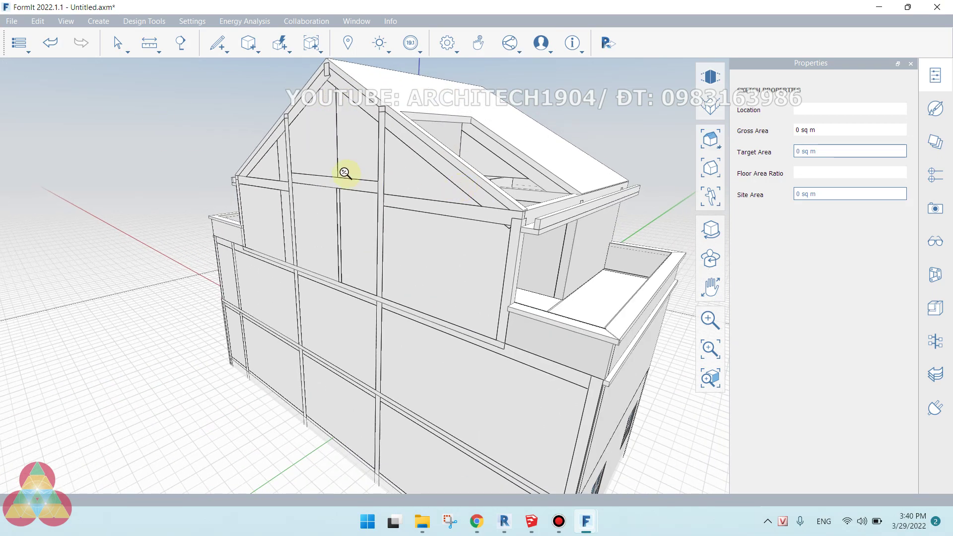
pyautogui.scroll(-4, 345, 172)
pyautogui.moveTo(344, 175)
pyautogui.mouseDown(button='middle')
pyautogui.moveTo(486, 292)
pyautogui.moveTo(315, 243)
pyautogui.moveTo(506, 266)
pyautogui.moveTo(389, 263)
pyautogui.moveTo(451, 287)
pyautogui.moveTo(516, 258)
pyautogui.moveTo(483, 249)
pyautogui.moveTo(234, 323)
pyautogui.moveTo(496, 338)
pyautogui.moveTo(438, 329)
pyautogui.moveTo(448, 308)
pyautogui.moveTo(456, 317)
pyautogui.mouseUp(button='middle')
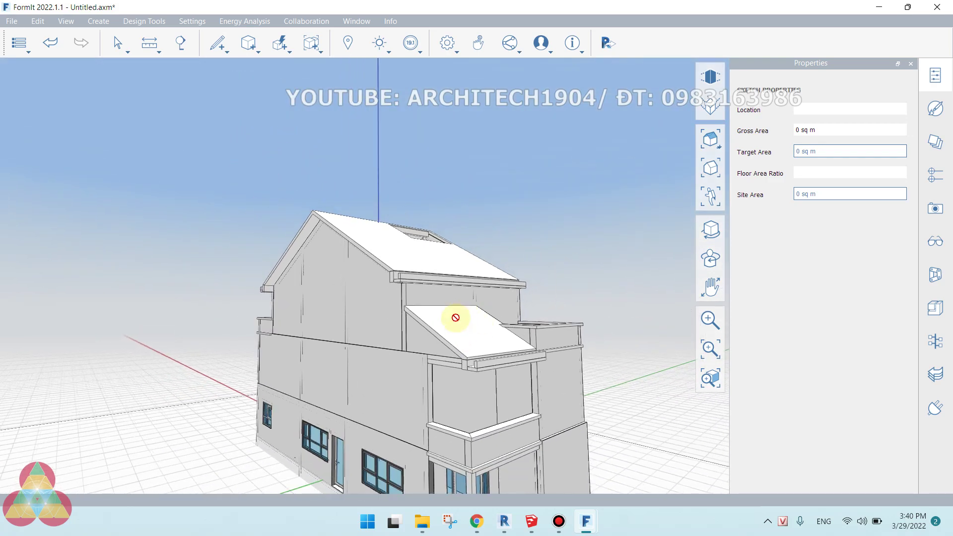
pyautogui.scroll(-3, 456, 318)
pyautogui.moveTo(532, 383)
pyautogui.mouseDown(button='middle')
pyautogui.moveTo(526, 403)
pyautogui.moveTo(543, 417)
pyautogui.mouseUp(button='middle')
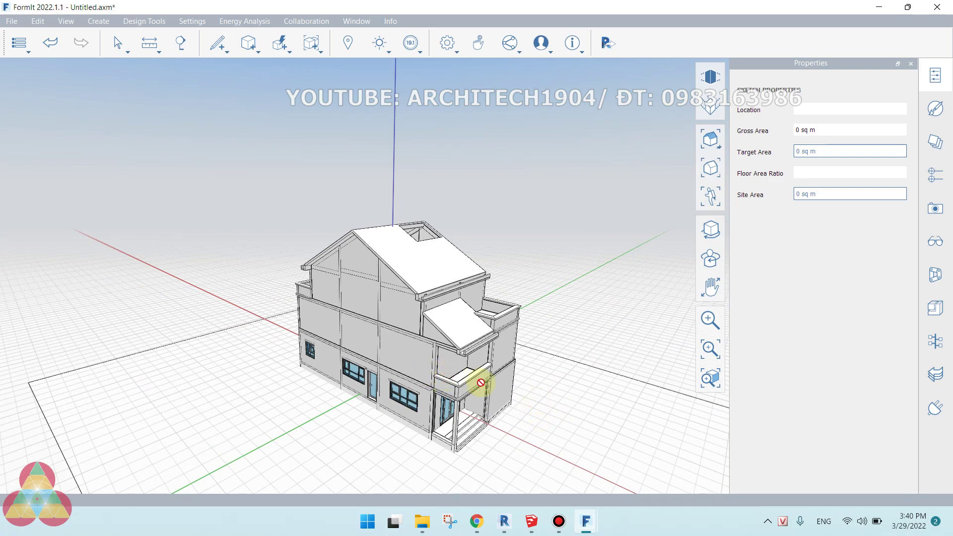
pyautogui.scroll(2, 480, 389)
pyautogui.moveTo(480, 393)
pyautogui.mouseDown(button='middle')
pyautogui.moveTo(468, 351)
pyautogui.moveTo(489, 368)
pyautogui.mouseUp(button='middle')
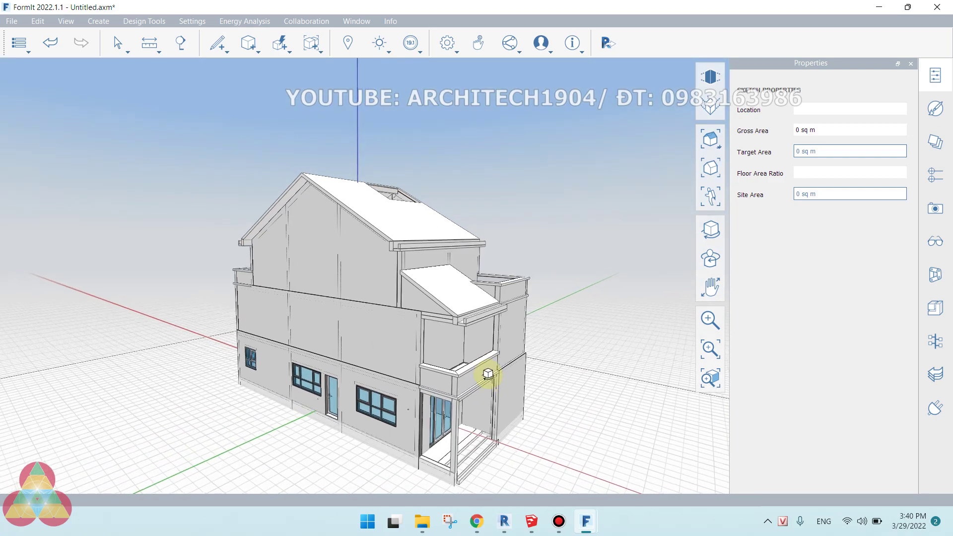
# - Draw a 300 mm by 3,664 mm rectangle on the upper balcony's inner wall
pyautogui.click(219, 51)
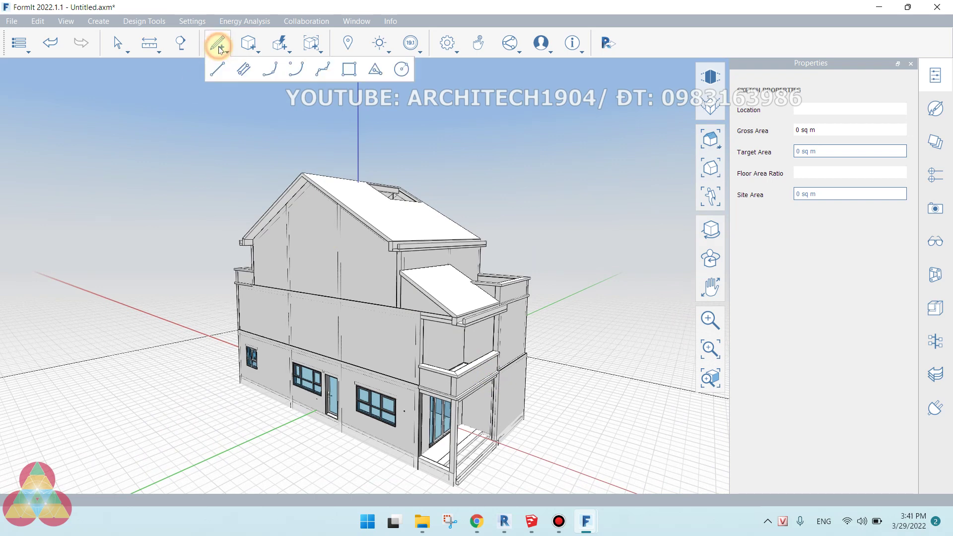
pyautogui.click(351, 75)
pyautogui.scroll(3, 468, 366)
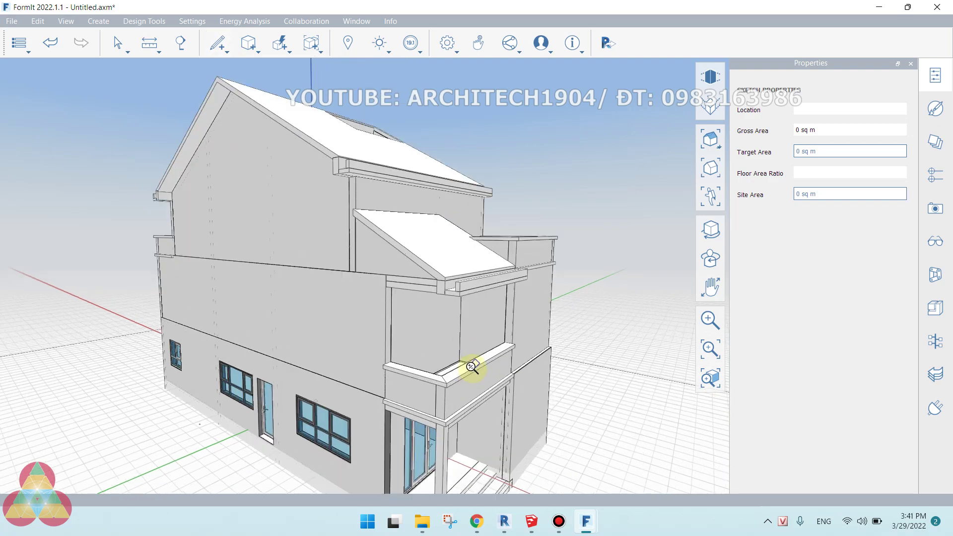
pyautogui.scroll(4, 437, 277)
pyautogui.scroll(-5, 449, 206)
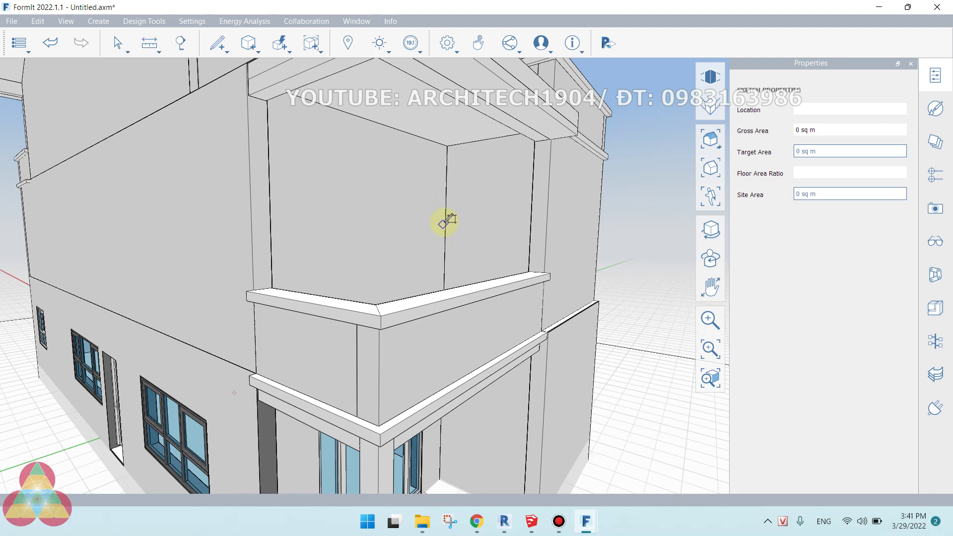
pyautogui.click(271, 226)
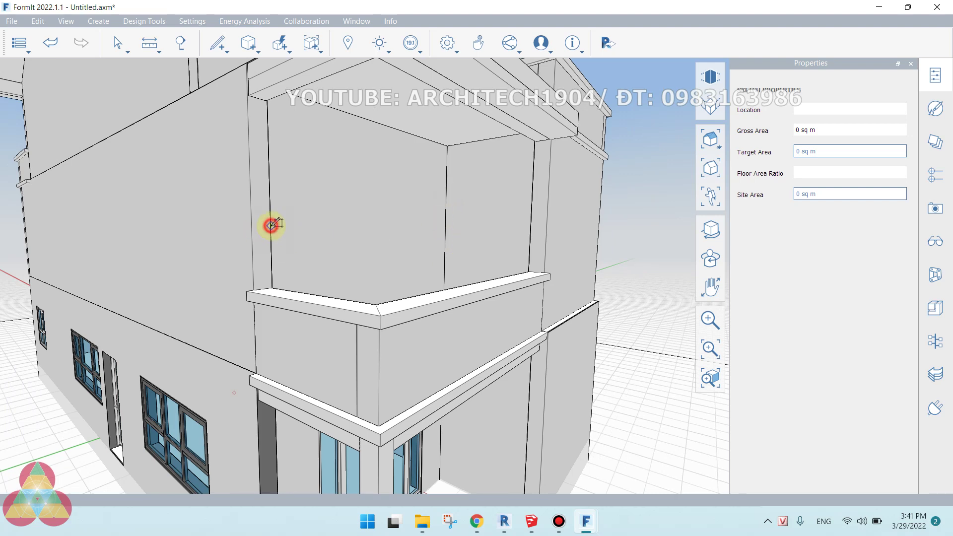
pyautogui.click(271, 196)
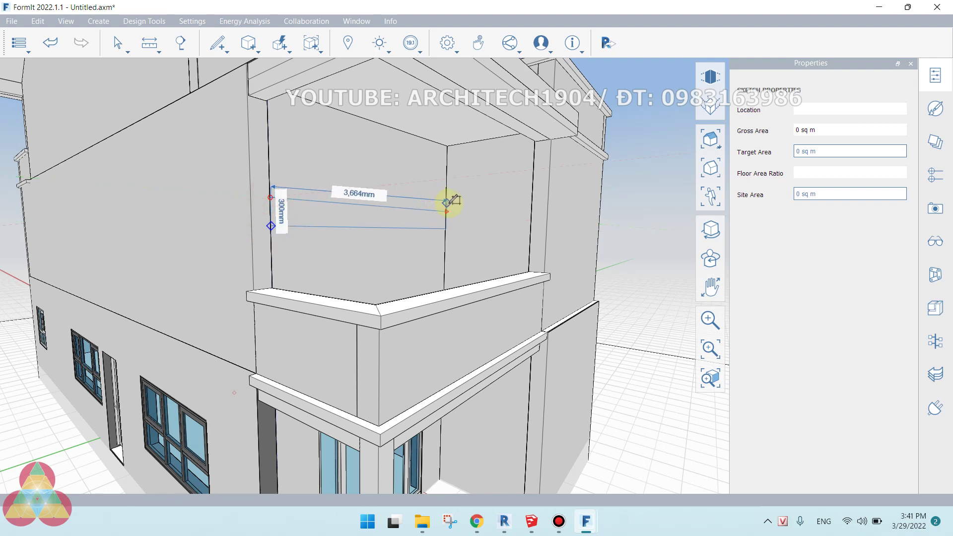
pyautogui.moveTo(376, 234); pyautogui.dragTo(355, 234, button='middle')
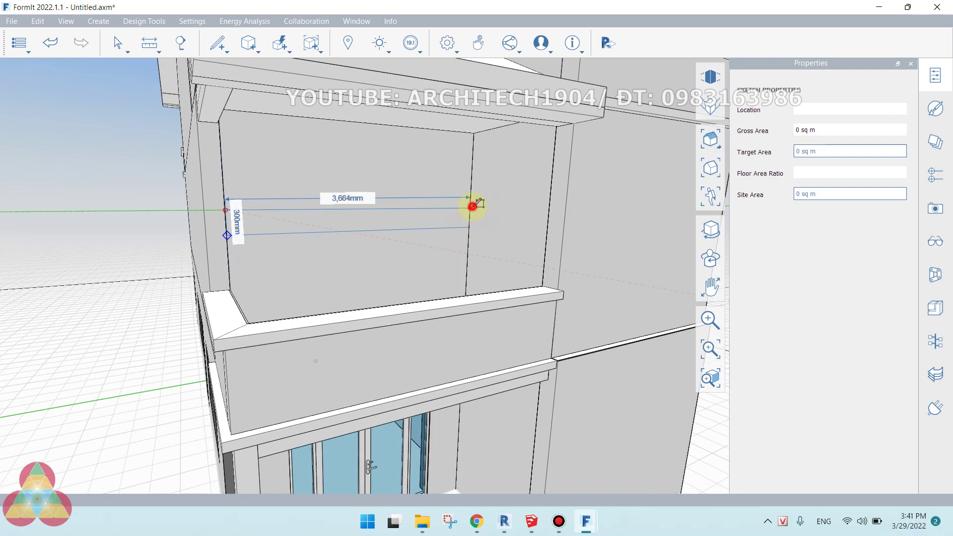
pyautogui.scroll(-5, 474, 213)
pyautogui.moveTo(490, 221)
pyautogui.mouseDown(button='middle')
pyautogui.moveTo(426, 230)
pyautogui.moveTo(525, 235)
pyautogui.moveTo(510, 250)
pyautogui.mouseUp(button='middle')
# - Push the balcony-wall rectangle outward into a 3,400 mm slab
pyautogui.click(118, 43)
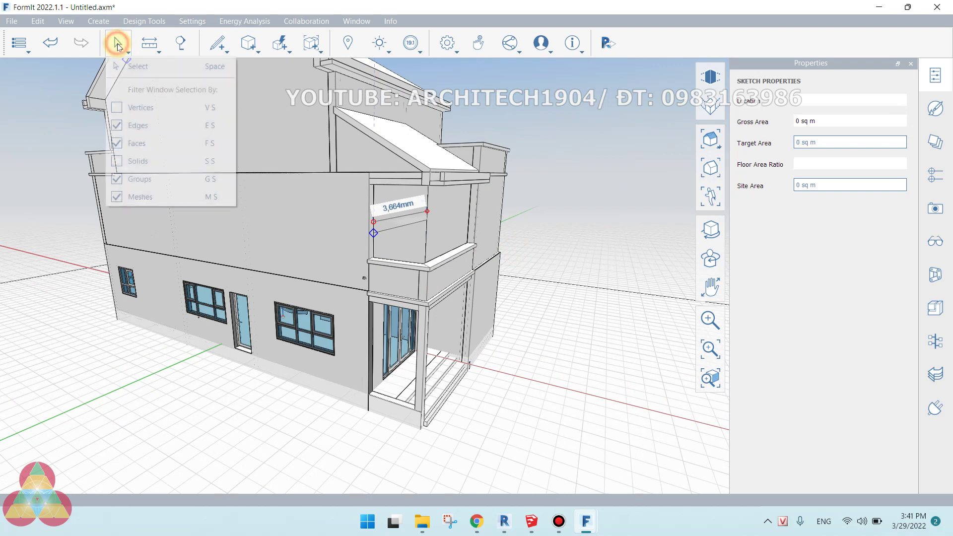
pyautogui.click(138, 66)
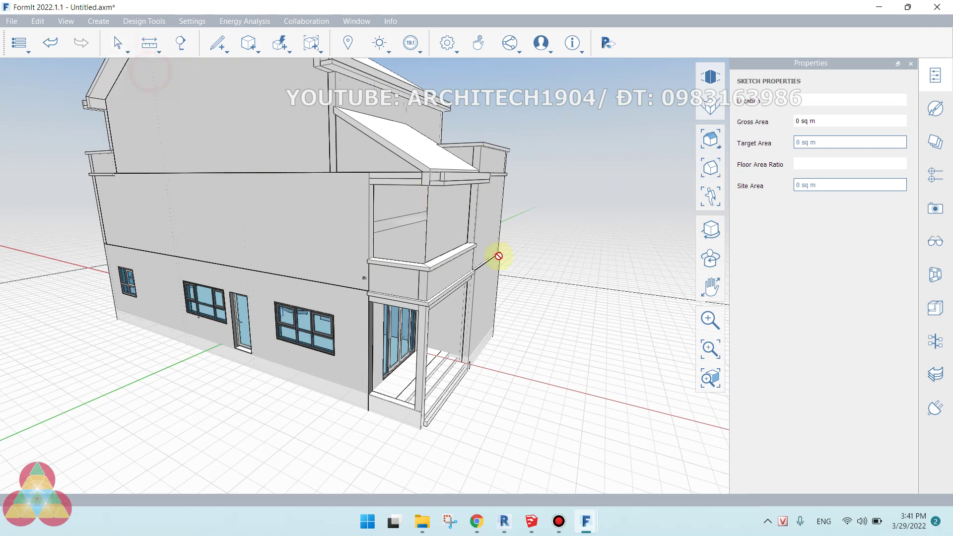
pyautogui.click(385, 226)
pyautogui.scroll(3, 385, 227)
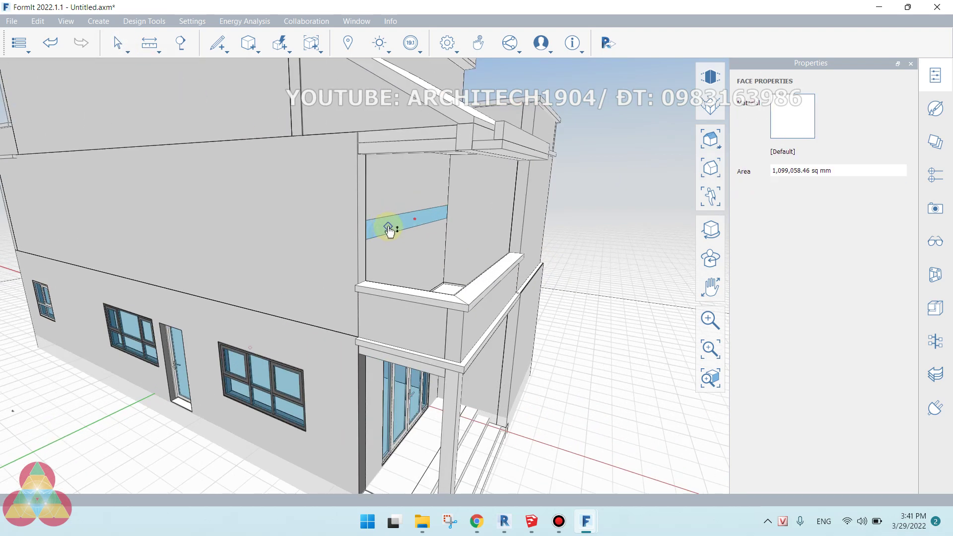
pyautogui.moveTo(388, 230); pyautogui.dragTo(621, 264)
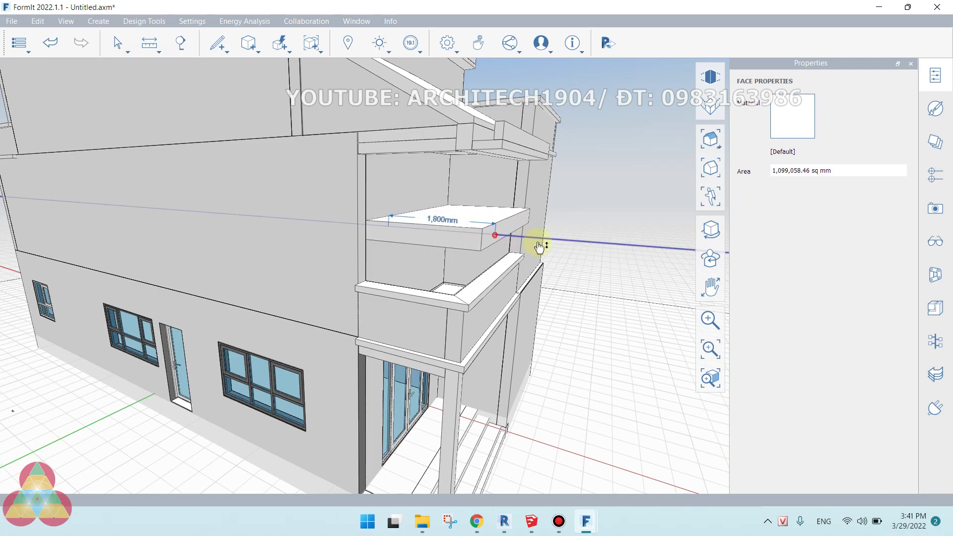
pyautogui.scroll(-5, 618, 268)
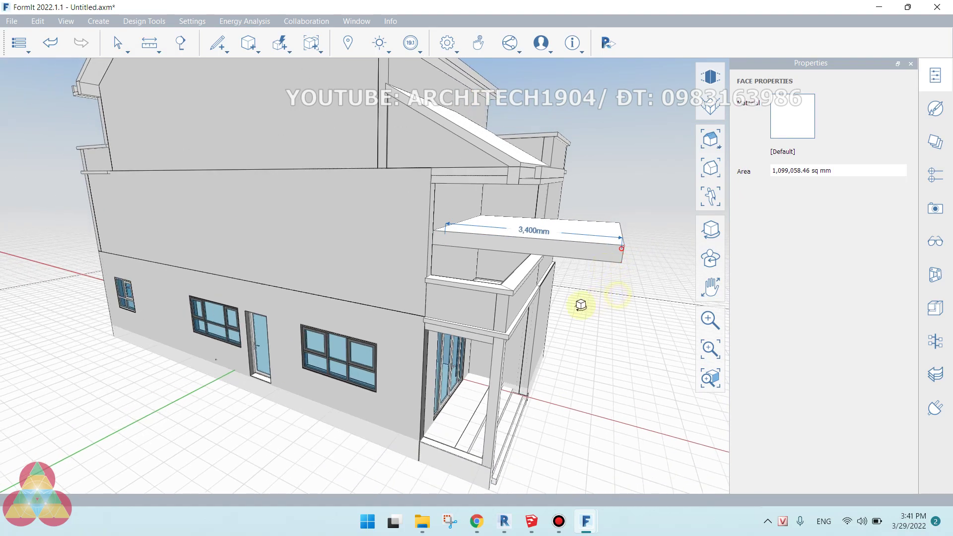
pyautogui.moveTo(638, 304)
pyautogui.mouseDown(button='middle')
pyautogui.moveTo(562, 308)
pyautogui.moveTo(617, 291)
pyautogui.moveTo(604, 300)
pyautogui.moveTo(472, 300)
pyautogui.mouseUp(button='middle')
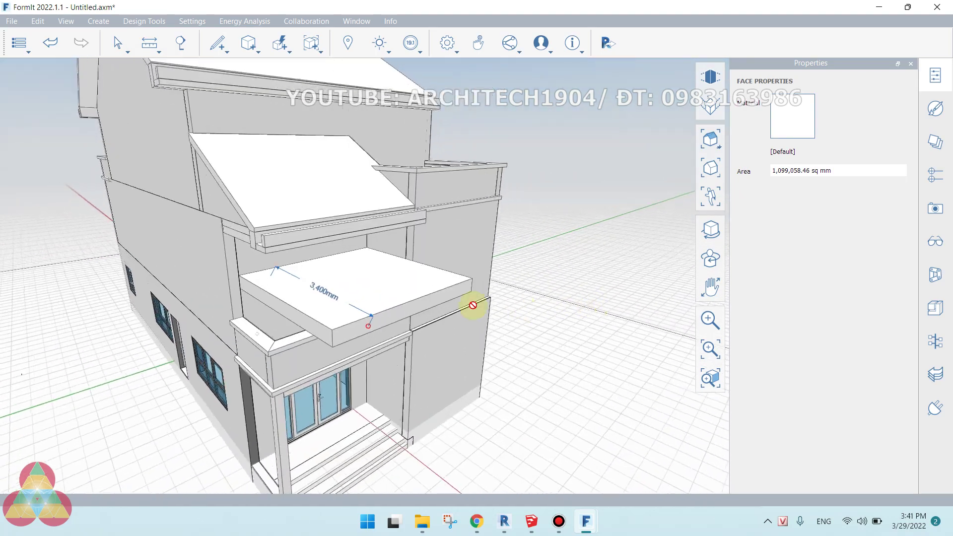
# - Drag the slab's end face sideways to widen the canopy by 1,300 mm
pyautogui.click(285, 310)
pyautogui.scroll(2, 293, 317)
pyautogui.scroll(1, 296, 320)
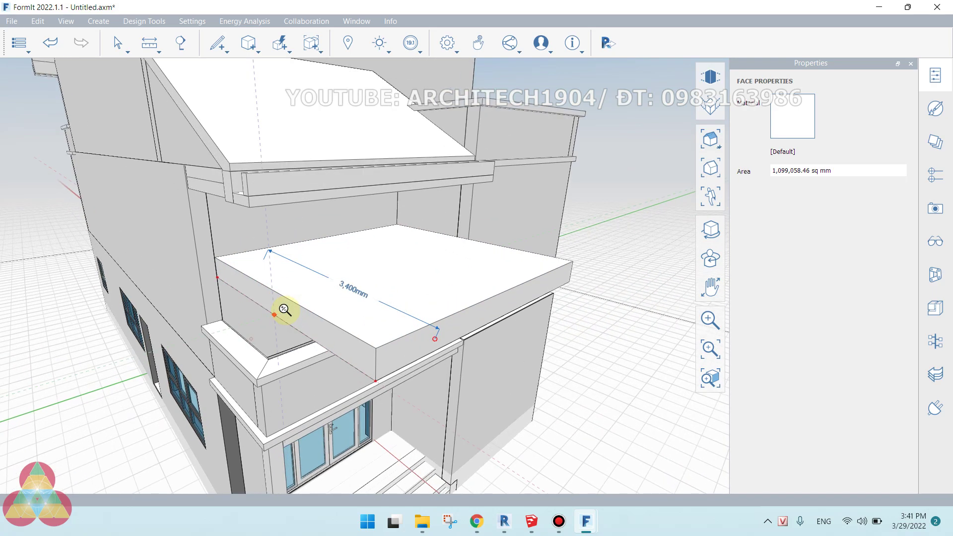
pyautogui.moveTo(297, 320); pyautogui.dragTo(174, 366)
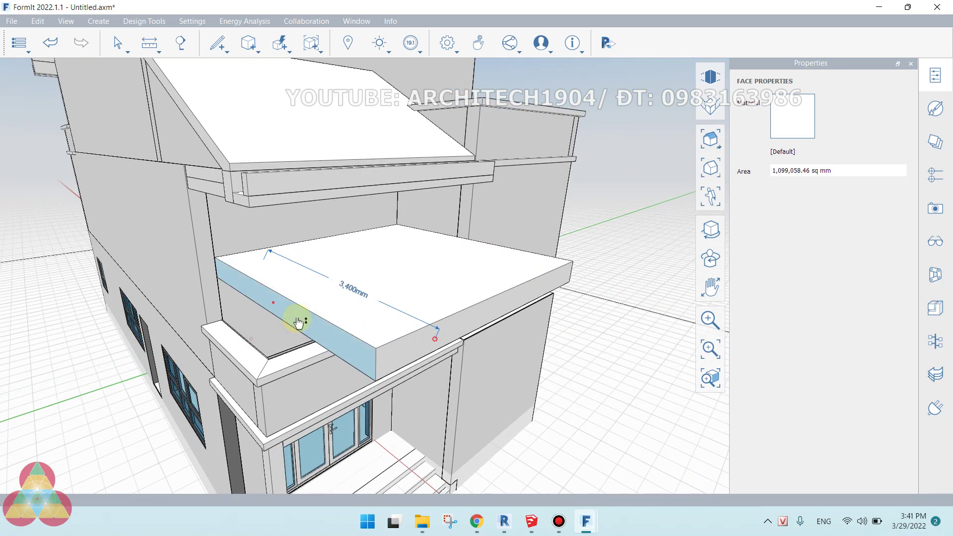
pyautogui.scroll(-3, 351, 375)
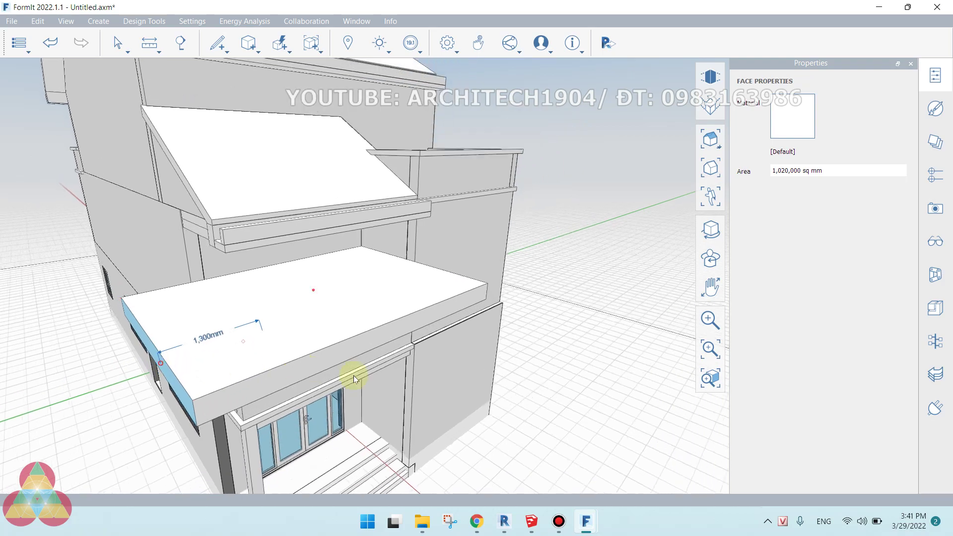
pyautogui.moveTo(519, 369)
pyautogui.mouseDown(button='middle')
pyautogui.moveTo(574, 330)
pyautogui.moveTo(538, 334)
pyautogui.moveTo(559, 346)
pyautogui.moveTo(593, 347)
pyautogui.moveTo(470, 379)
pyautogui.moveTo(549, 355)
pyautogui.moveTo(545, 347)
pyautogui.mouseUp(button='middle')
# - Move the canopy slab's outer edge 200 mm vertically so the slab slopes
pyautogui.scroll(2, 516, 303)
pyautogui.click(516, 303)
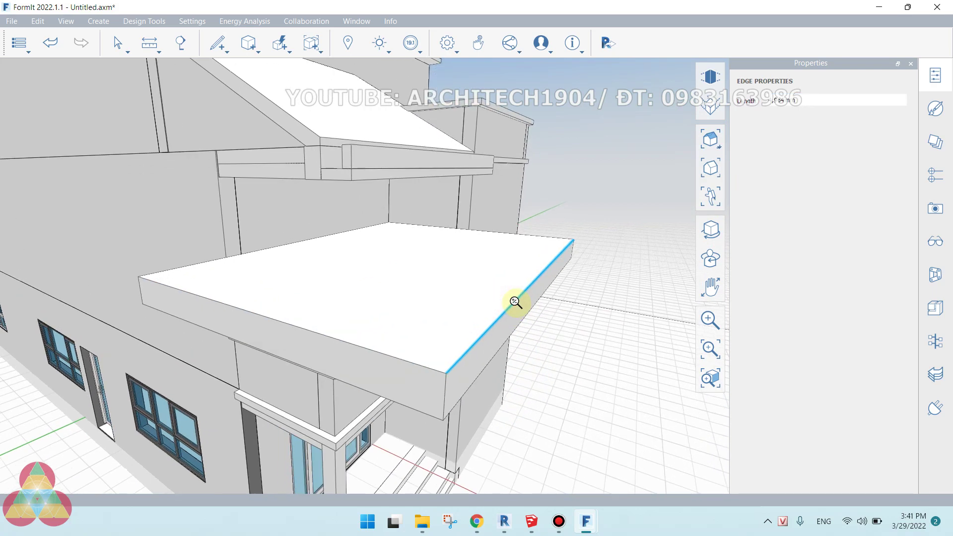
pyautogui.write('200mm')
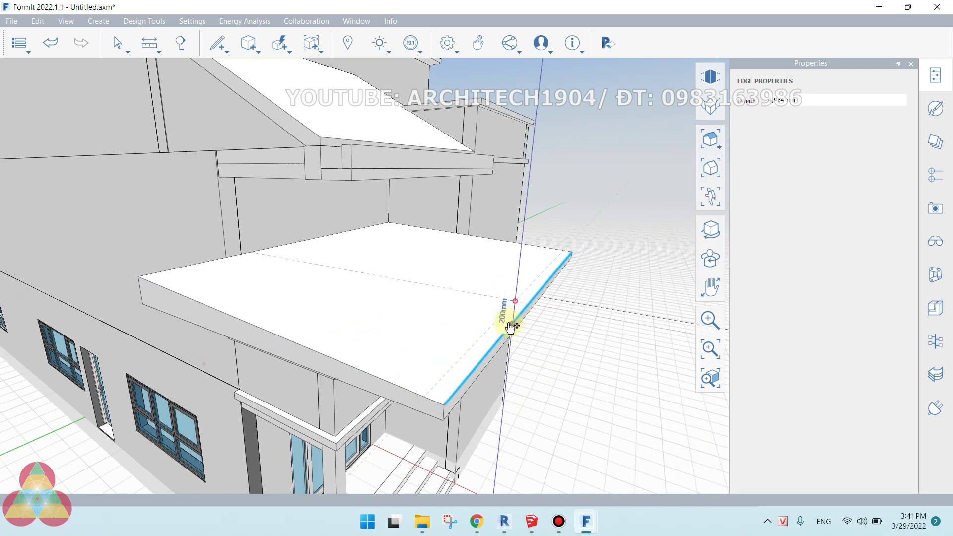
pyautogui.press('Return')
pyautogui.moveTo(501, 323)
pyautogui.mouseDown(button='middle')
pyautogui.moveTo(540, 367)
pyautogui.moveTo(498, 323)
pyautogui.moveTo(552, 351)
pyautogui.moveTo(546, 361)
pyautogui.mouseUp(button='middle')
pyautogui.scroll(-3, 566, 349)
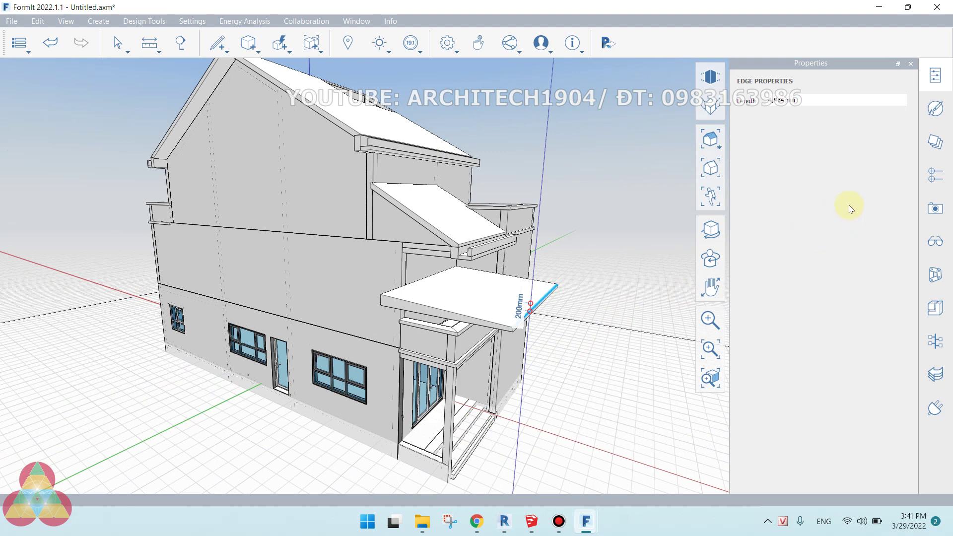
pyautogui.click(935, 111)
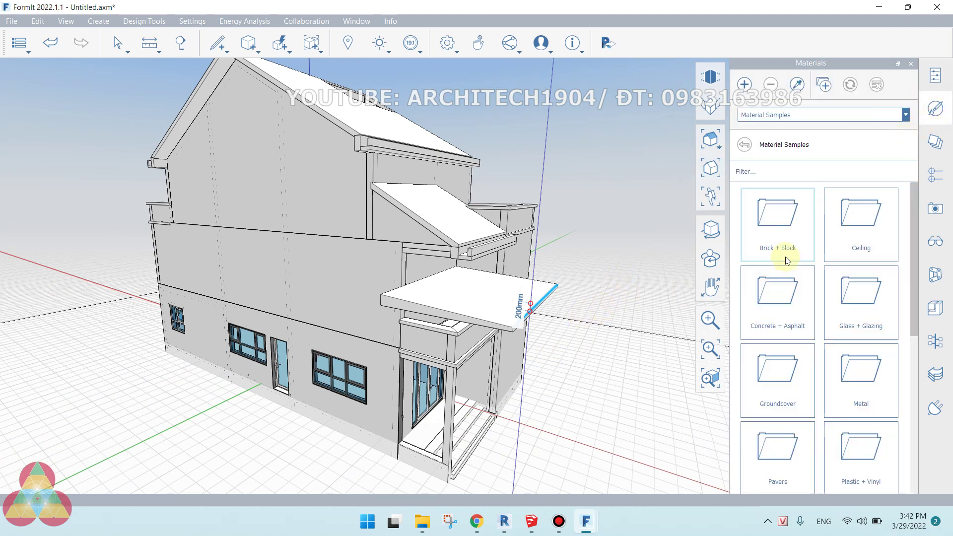
# - Paint the canopy slab's top with the Roof - Shingles - Asphalt material
pyautogui.scroll(-1, 854, 288)
pyautogui.scroll(-1, 854, 293)
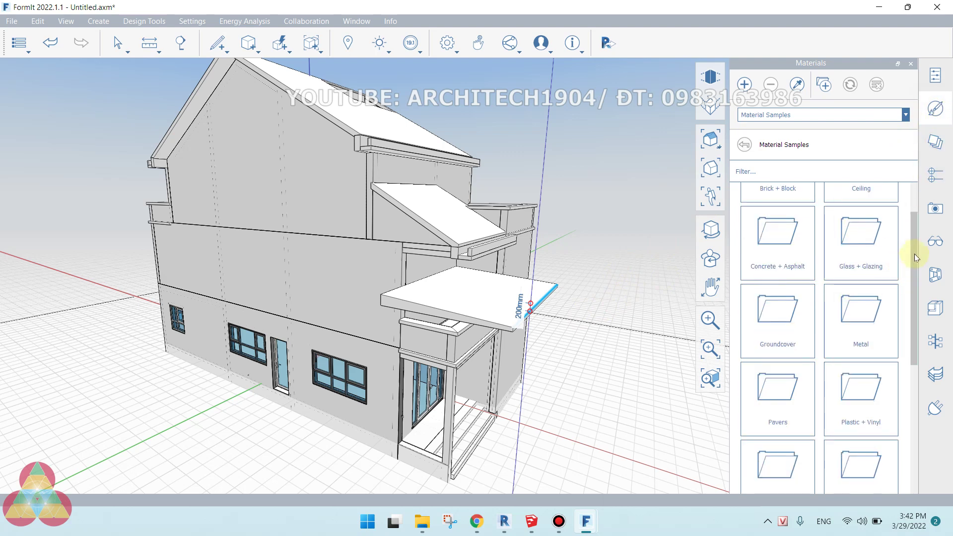
pyautogui.moveTo(914, 254); pyautogui.dragTo(901, 319)
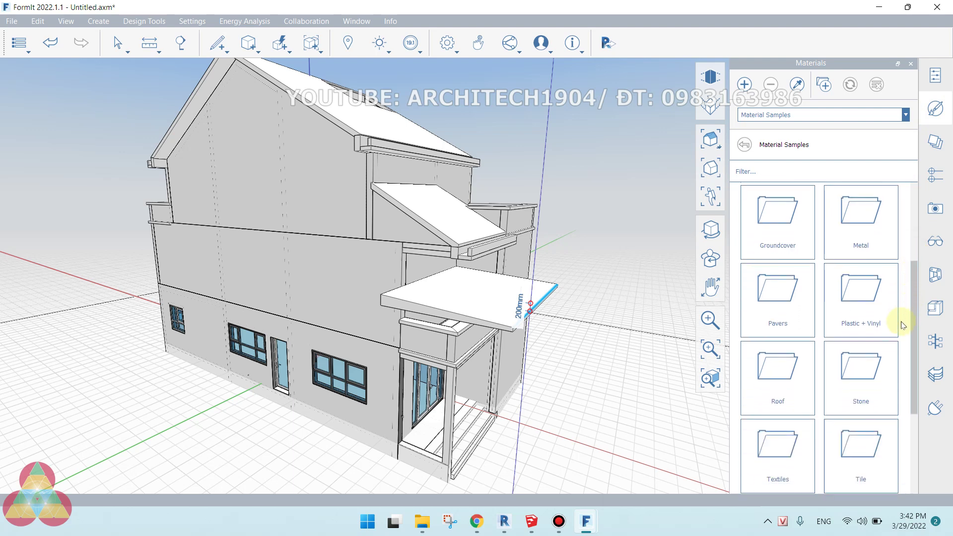
pyautogui.click(780, 348)
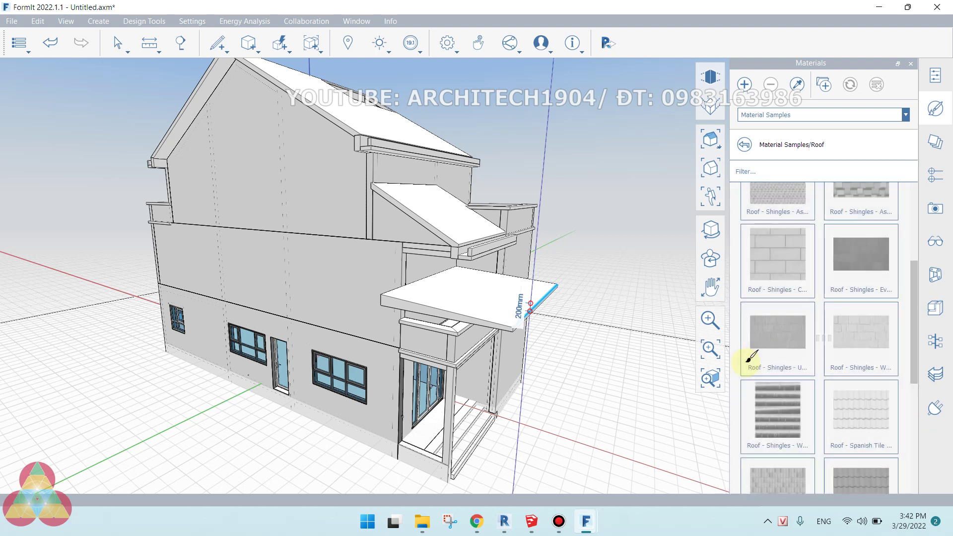
pyautogui.scroll(-2, 814, 261)
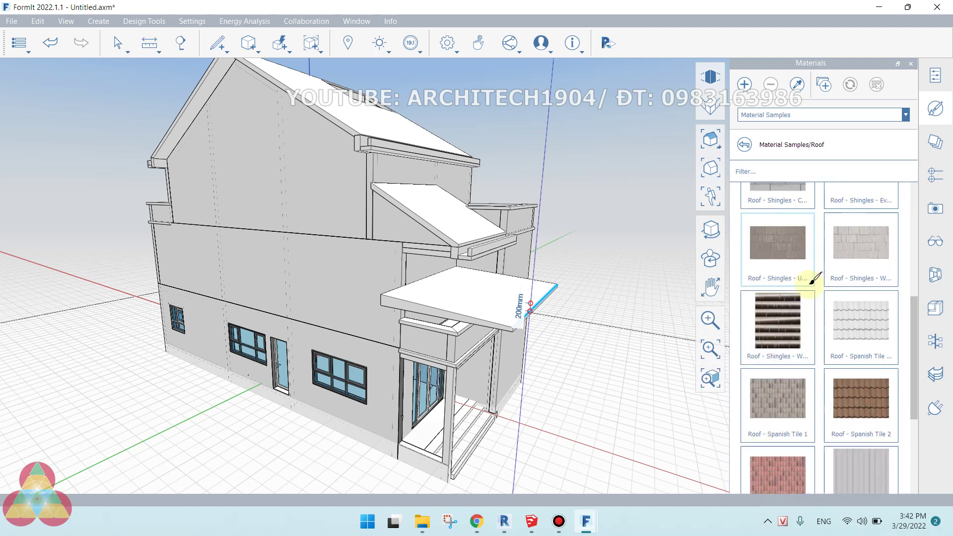
pyautogui.scroll(-2, 814, 268)
pyautogui.scroll(-2, 815, 280)
pyautogui.scroll(2, 814, 280)
pyautogui.scroll(2, 814, 280)
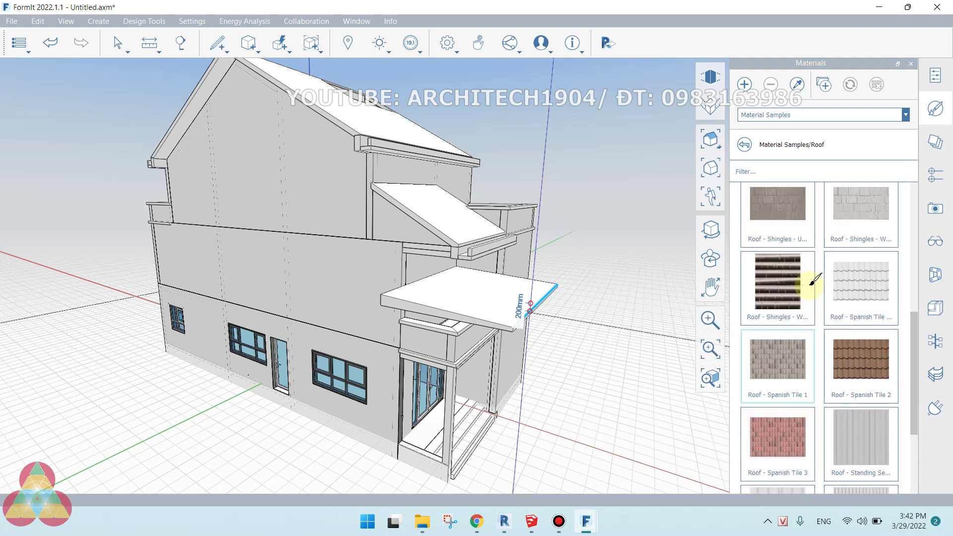
pyautogui.scroll(2, 814, 280)
pyautogui.click(850, 253)
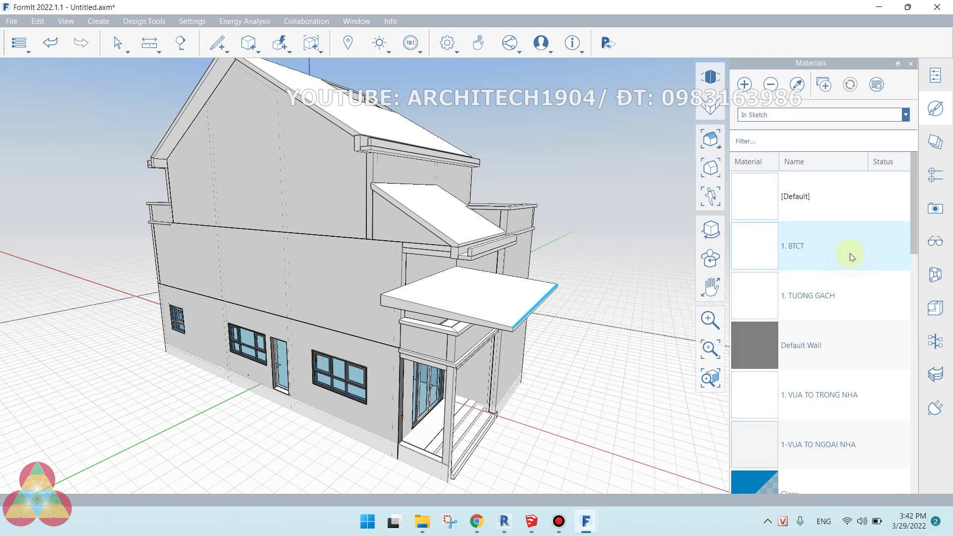
pyautogui.scroll(2, 449, 302)
pyautogui.scroll(2, 449, 302)
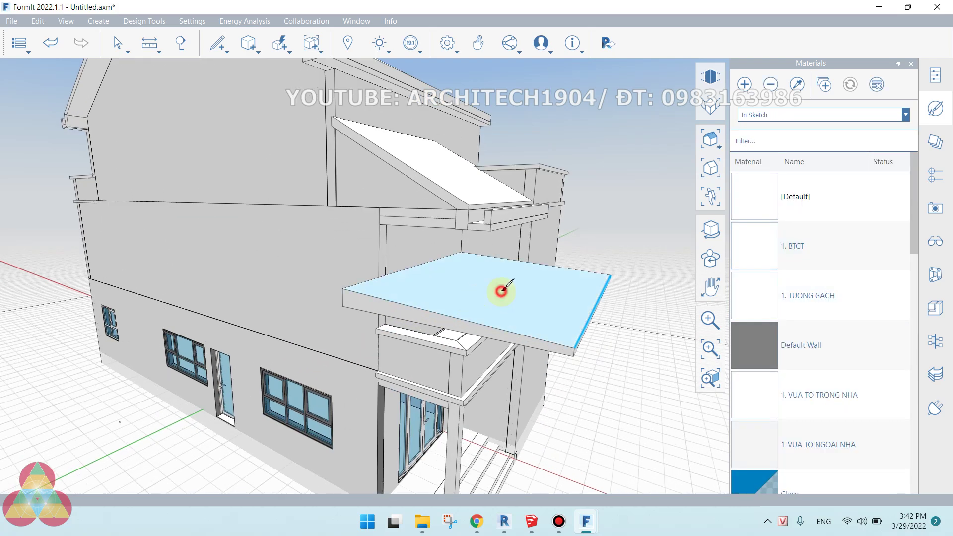
pyautogui.click(502, 291)
# - Apply the same shingle material to the canopy slab's underside
pyautogui.scroll(2, 400, 313)
pyautogui.scroll(-1, 494, 317)
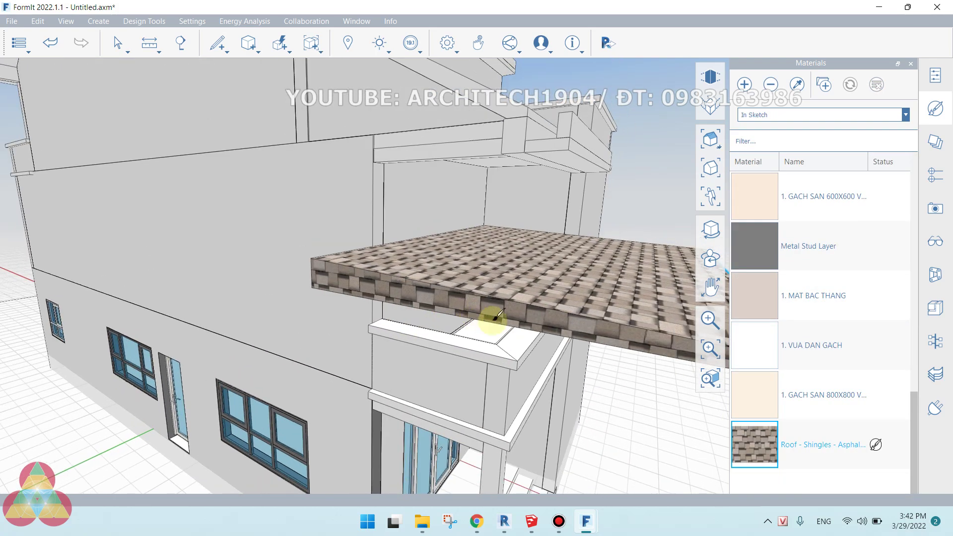
pyautogui.moveTo(525, 319); pyautogui.dragTo(565, 282, button='middle')
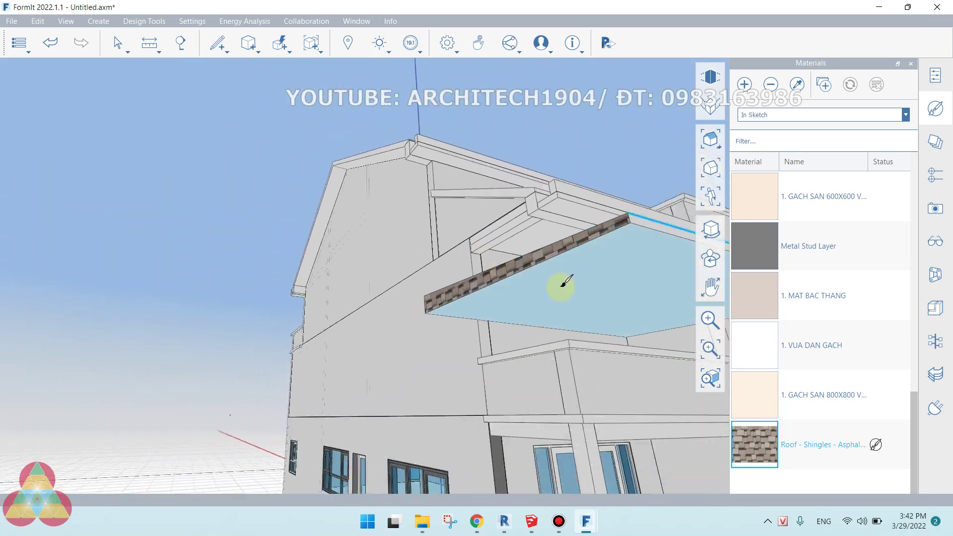
pyautogui.click(579, 270)
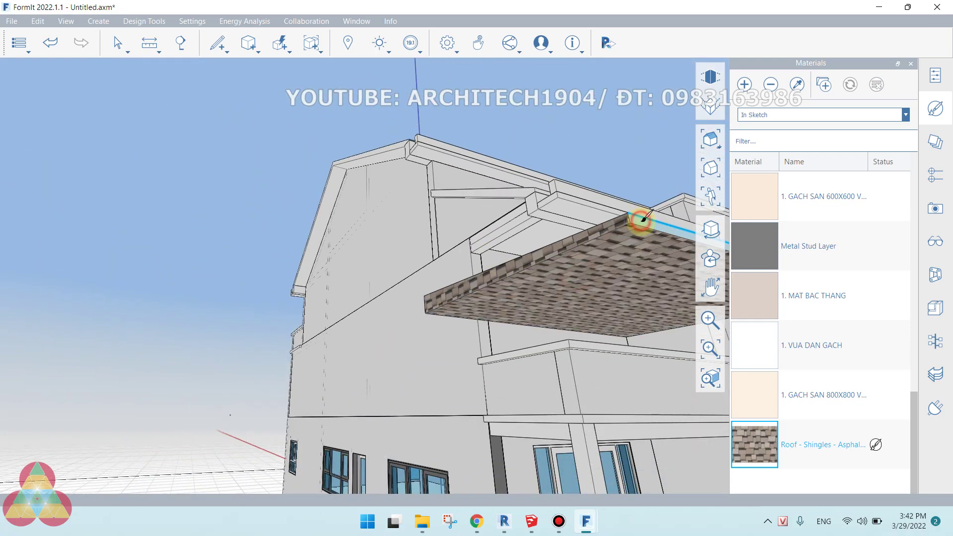
pyautogui.moveTo(611, 254)
pyautogui.mouseDown(button='middle')
pyautogui.moveTo(484, 303)
pyautogui.moveTo(642, 372)
pyautogui.moveTo(680, 376)
pyautogui.mouseUp(button='middle')
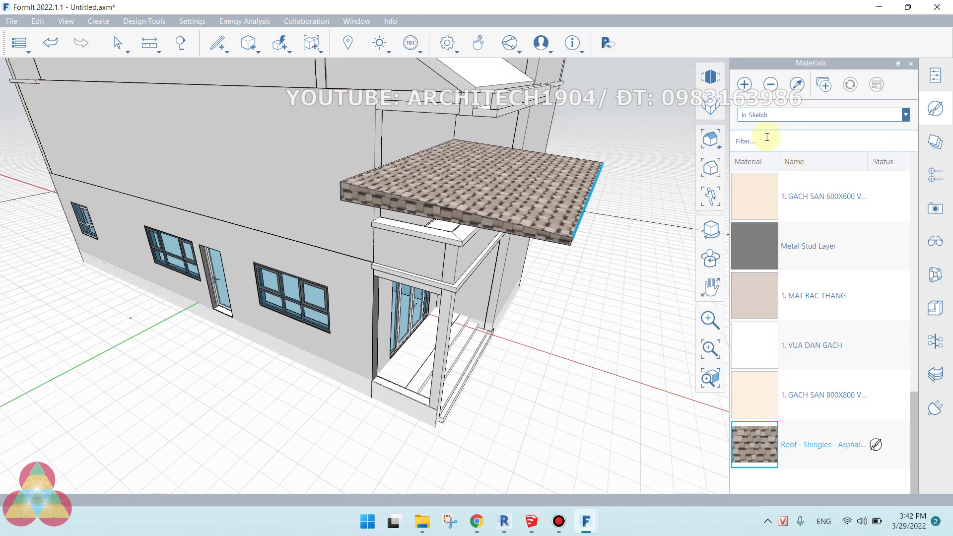
# - Check Properties, the selection filter and Visual Styles, then open the Content Library's sample furniture
pyautogui.click(939, 76)
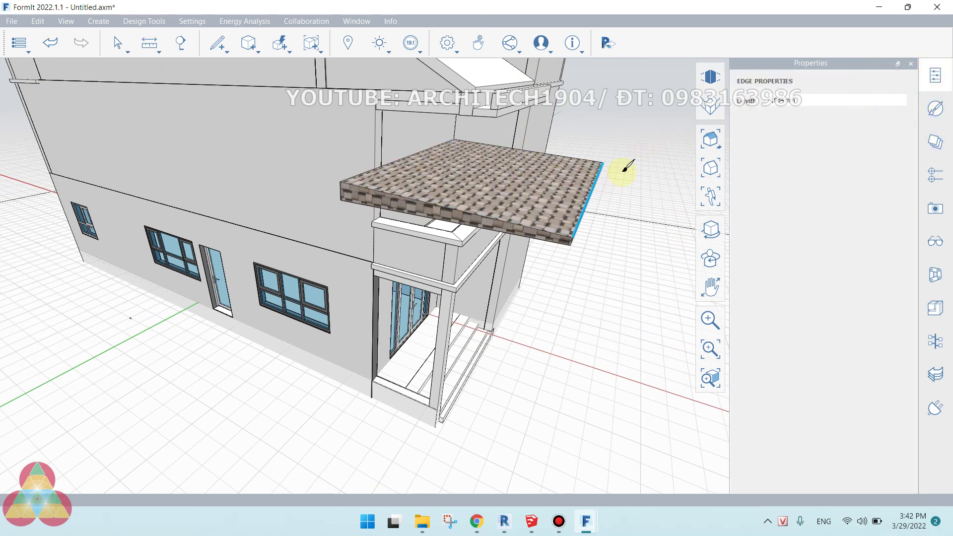
pyautogui.scroll(2, 575, 233)
pyautogui.moveTo(575, 233); pyautogui.dragTo(557, 227, button='middle')
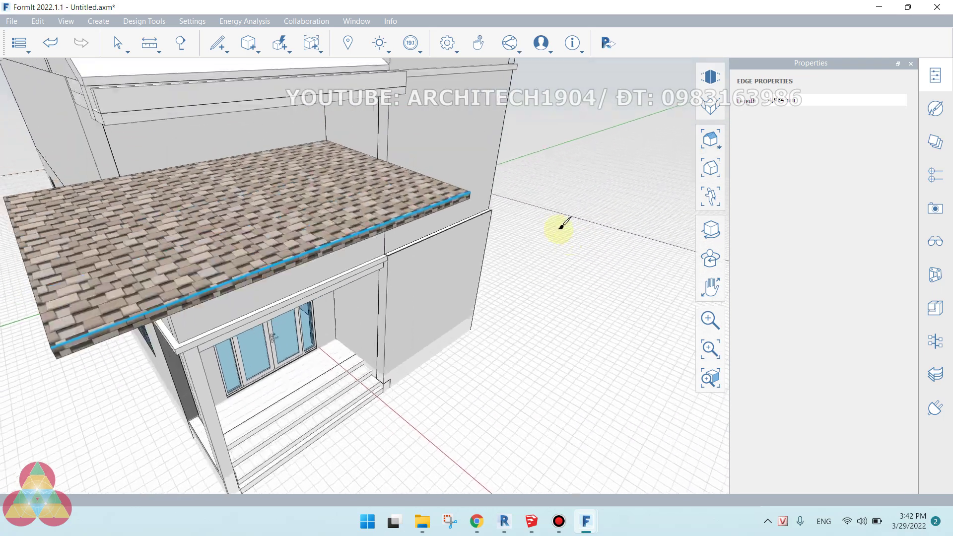
pyautogui.click(126, 52)
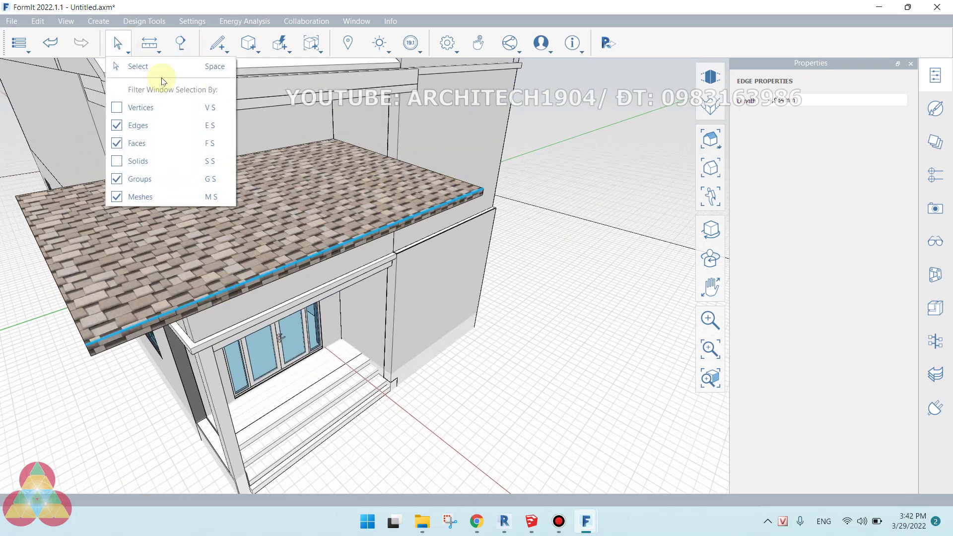
pyautogui.click(120, 44)
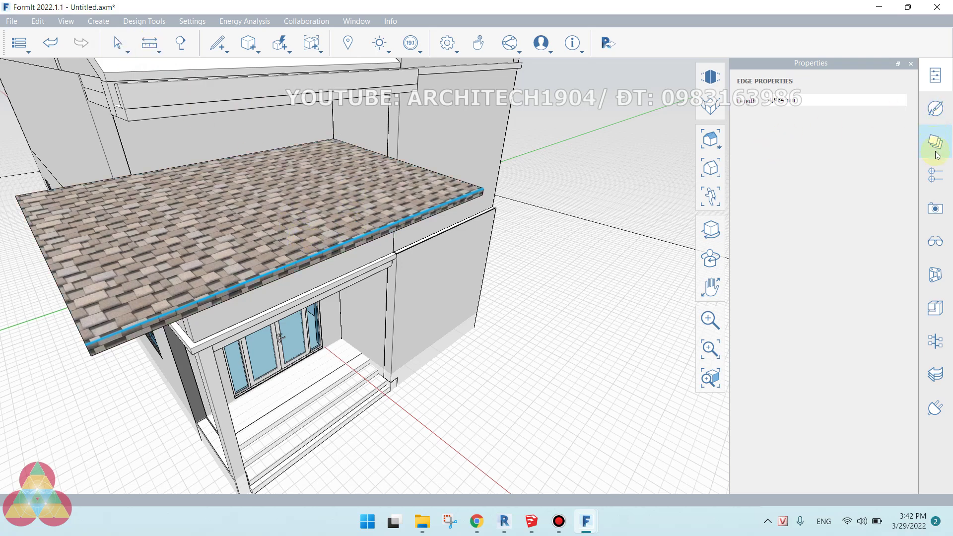
pyautogui.click(933, 242)
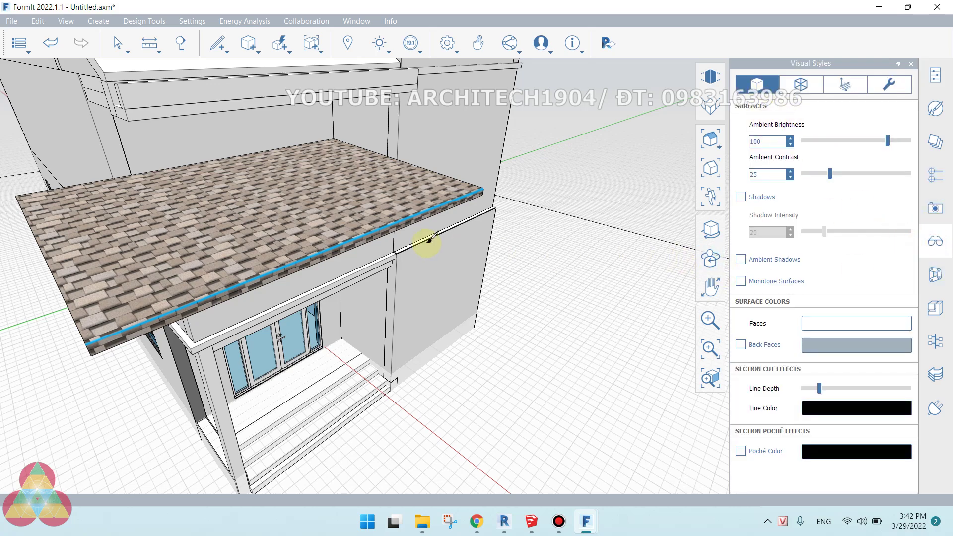
pyautogui.scroll(-3, 433, 240)
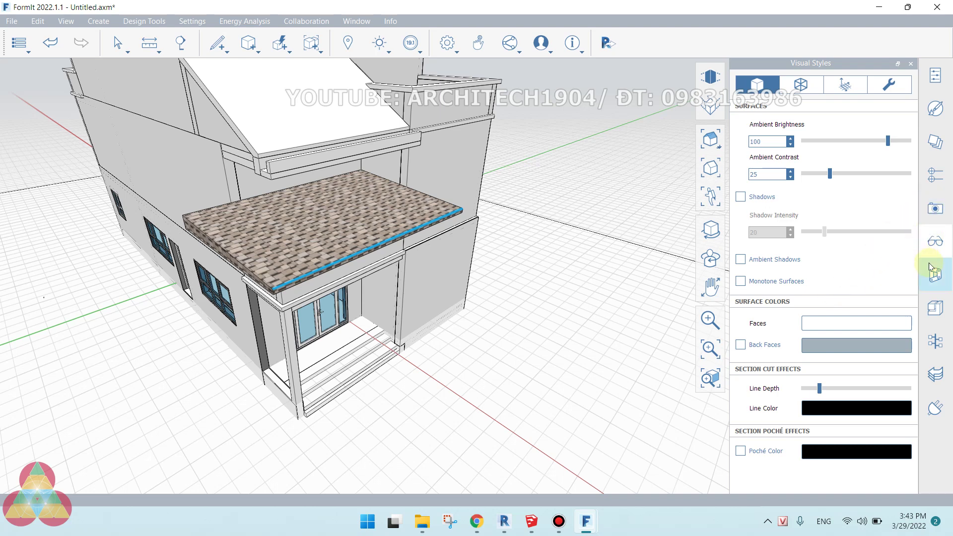
pyautogui.click(932, 312)
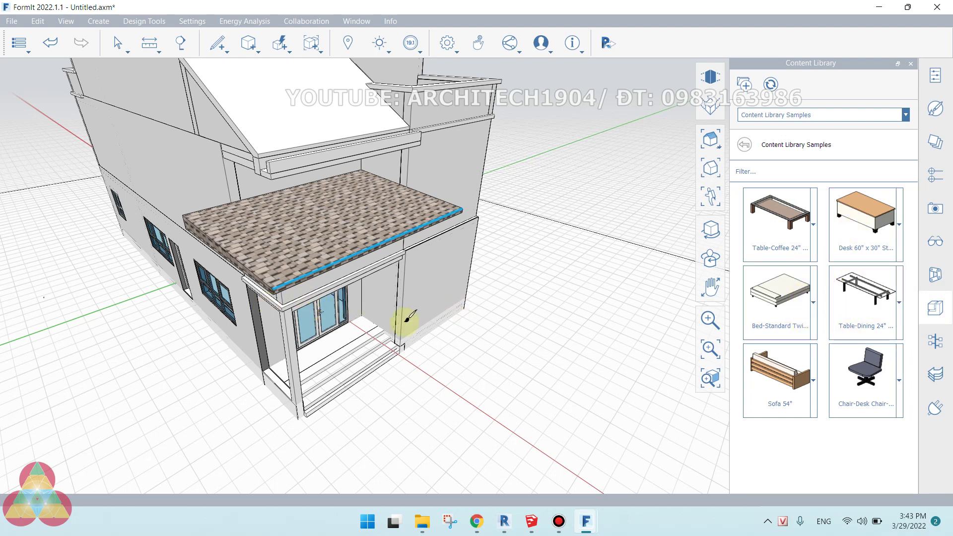
# - Browse FormIt's Groups Tree, Undo Manager, Visual Style and Dynamo panels
pyautogui.click(934, 342)
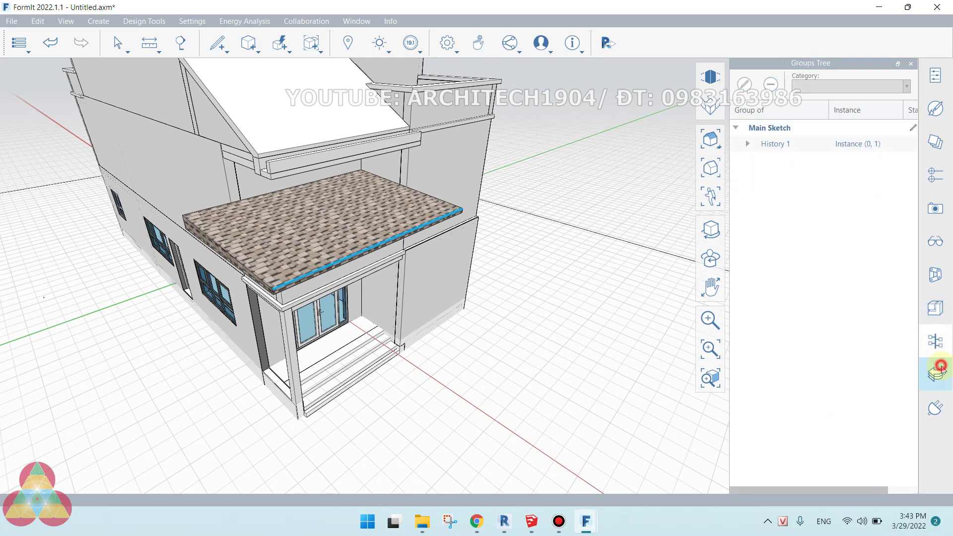
pyautogui.click(942, 367)
pyautogui.click(935, 241)
pyautogui.click(941, 381)
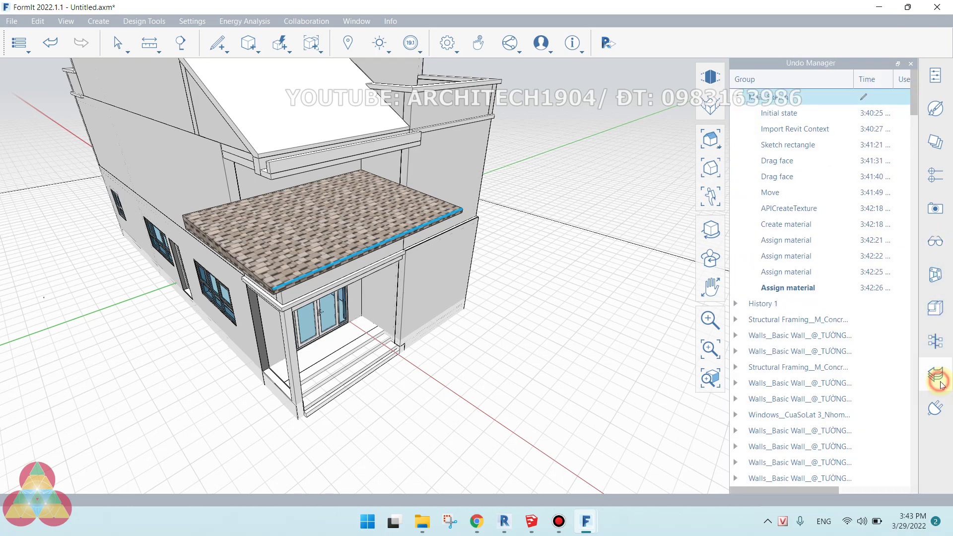
pyautogui.click(941, 408)
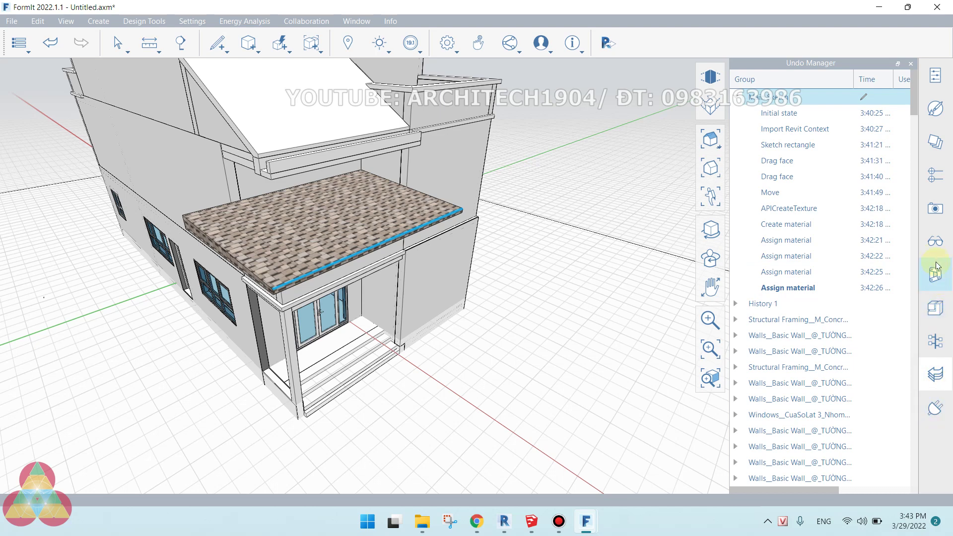
pyautogui.click(935, 243)
pyautogui.click(938, 274)
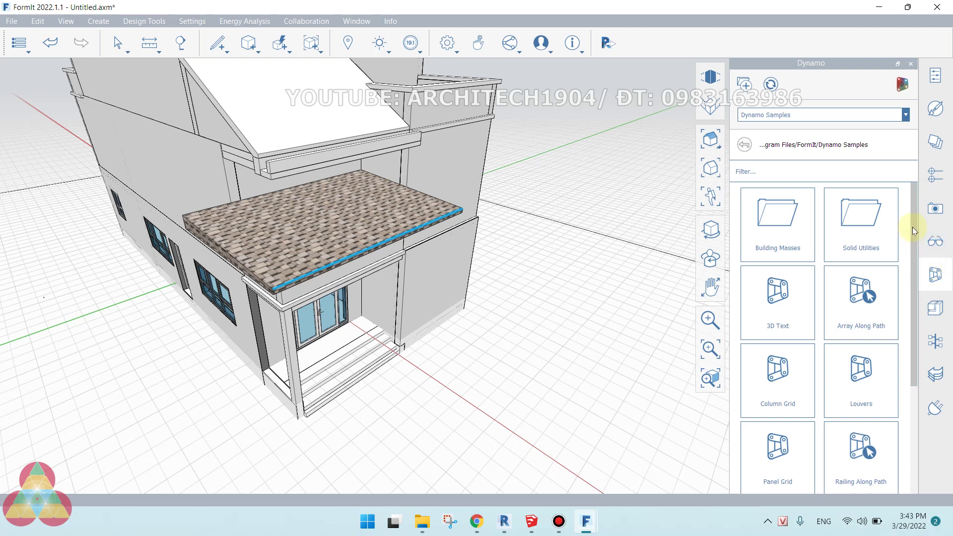
pyautogui.moveTo(912, 227)
pyautogui.mouseDown()
pyautogui.moveTo(916, 349)
pyautogui.moveTo(917, 240)
pyautogui.mouseUp()
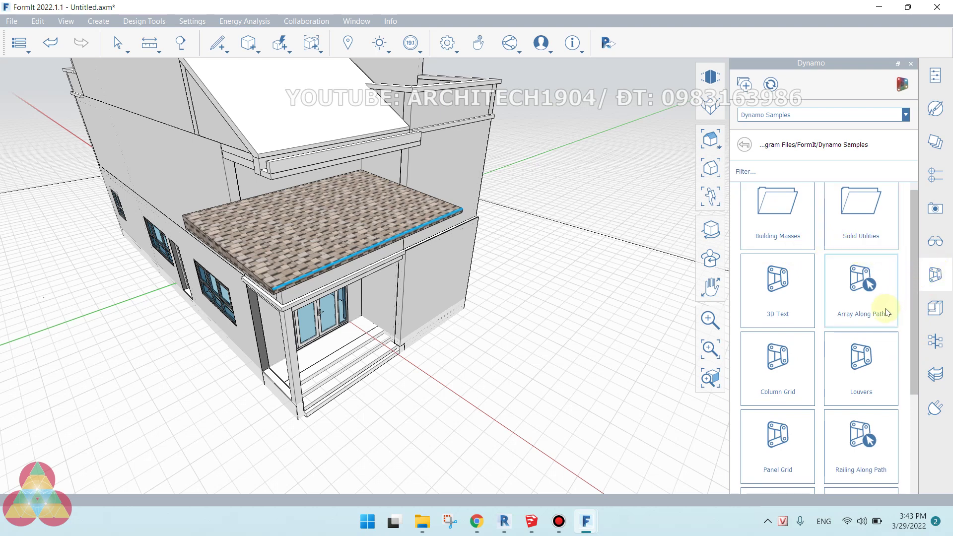
# - Review the Levels and Layers lists, including the locked Revit Context layer, then bring Revit forward
pyautogui.click(932, 185)
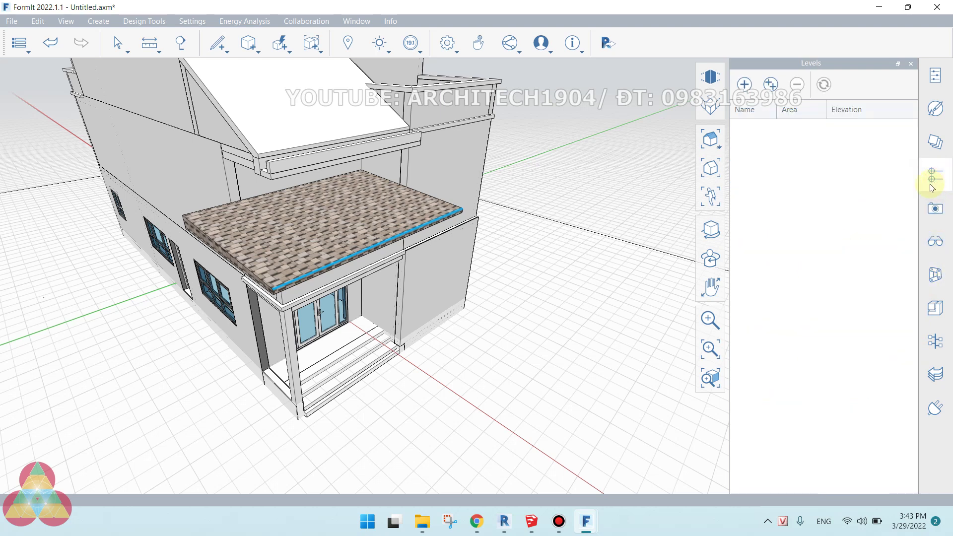
pyautogui.click(936, 143)
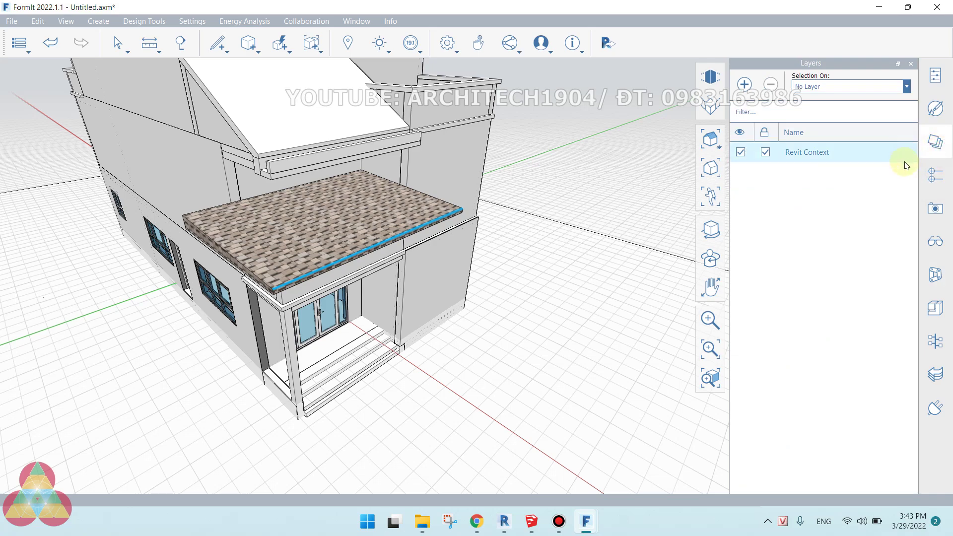
pyautogui.scroll(-3, 598, 270)
pyautogui.scroll(-2, 598, 271)
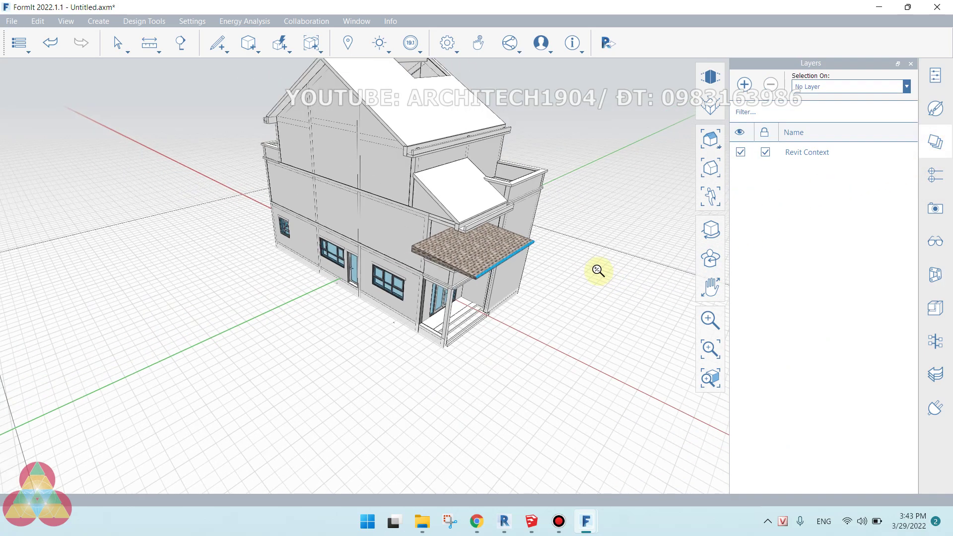
pyautogui.scroll(-2, 598, 270)
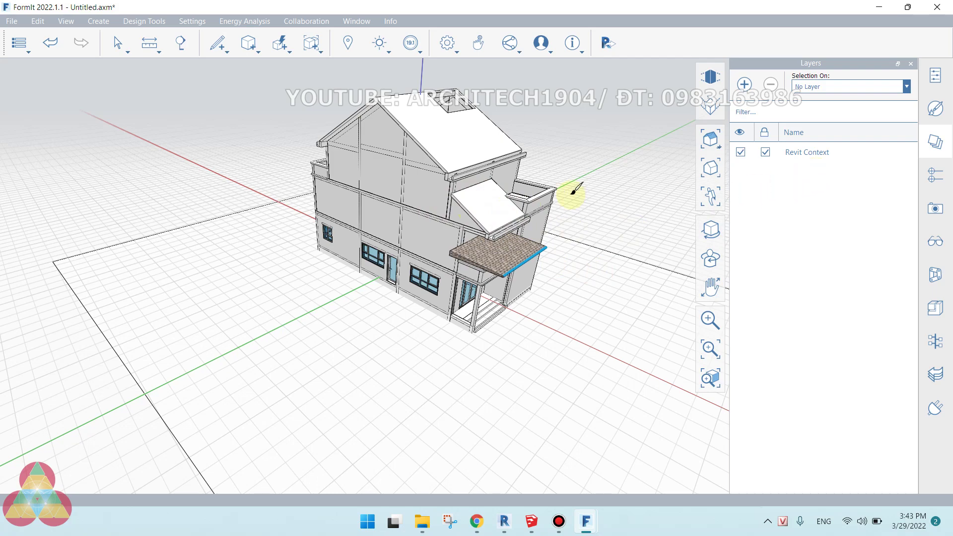
pyautogui.scroll(2, 471, 181)
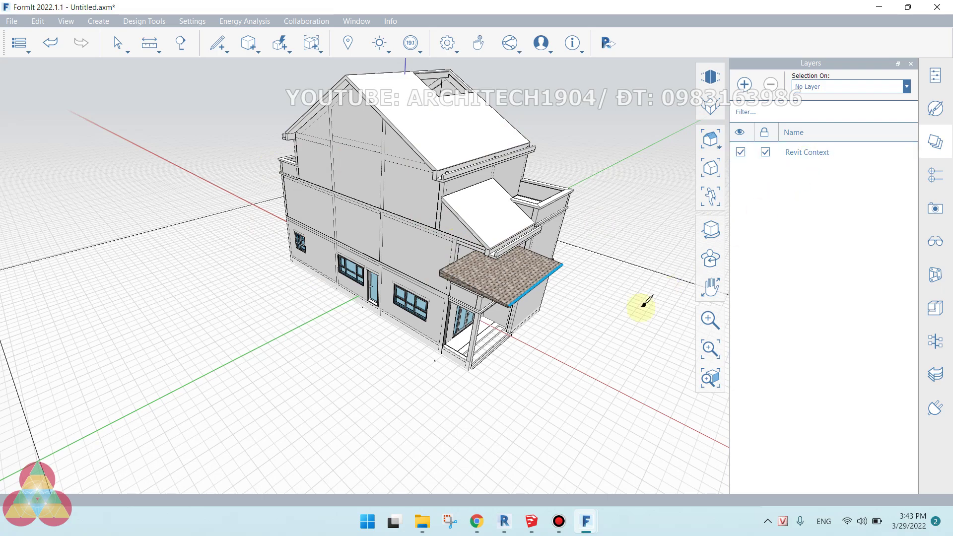
pyautogui.scroll(2, 481, 273)
pyautogui.scroll(3, 507, 299)
pyautogui.scroll(-1, 522, 295)
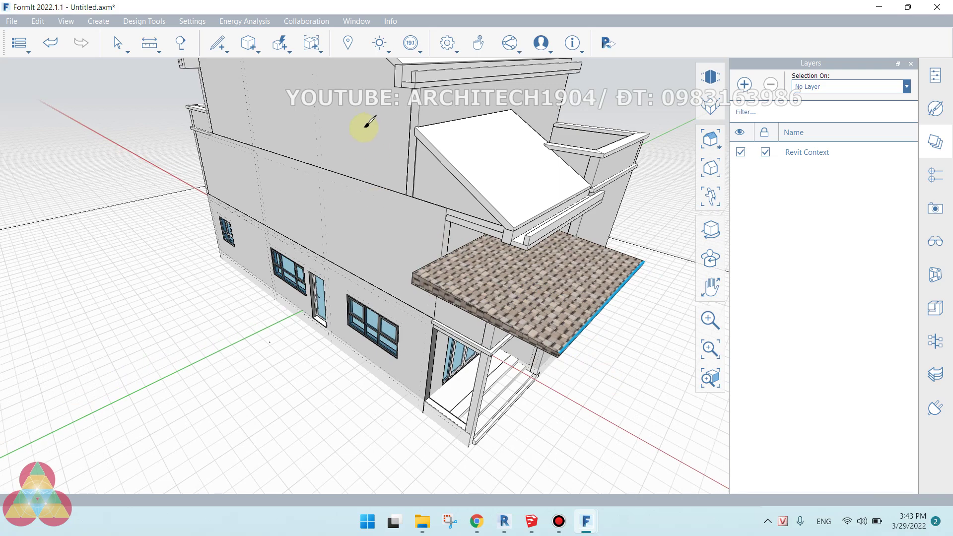
pyautogui.scroll(-3, 320, 221)
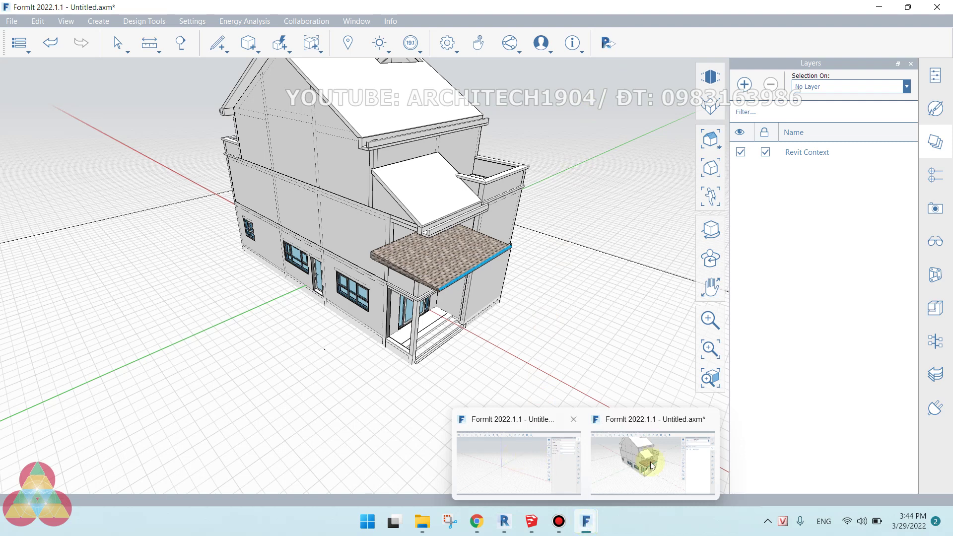
pyautogui.moveTo(585, 521)
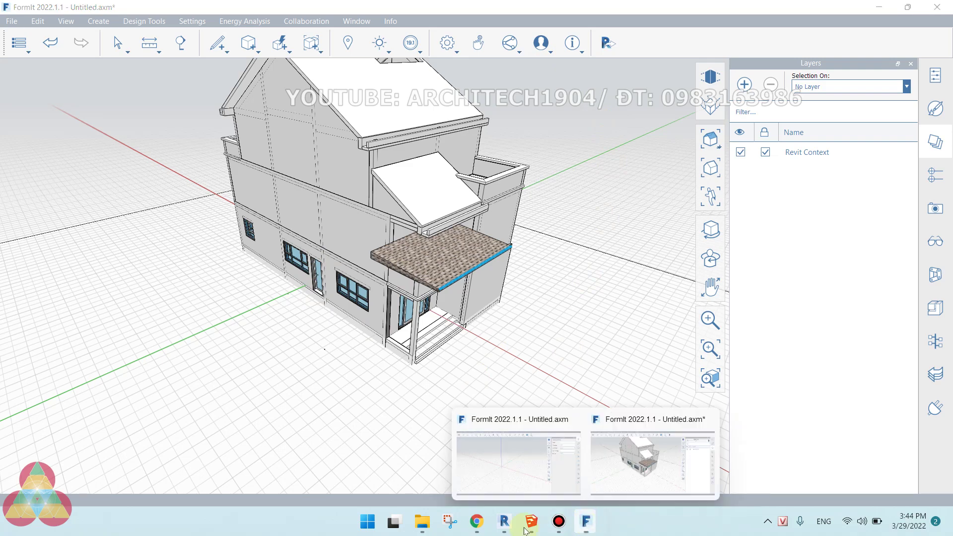
pyautogui.click(504, 521)
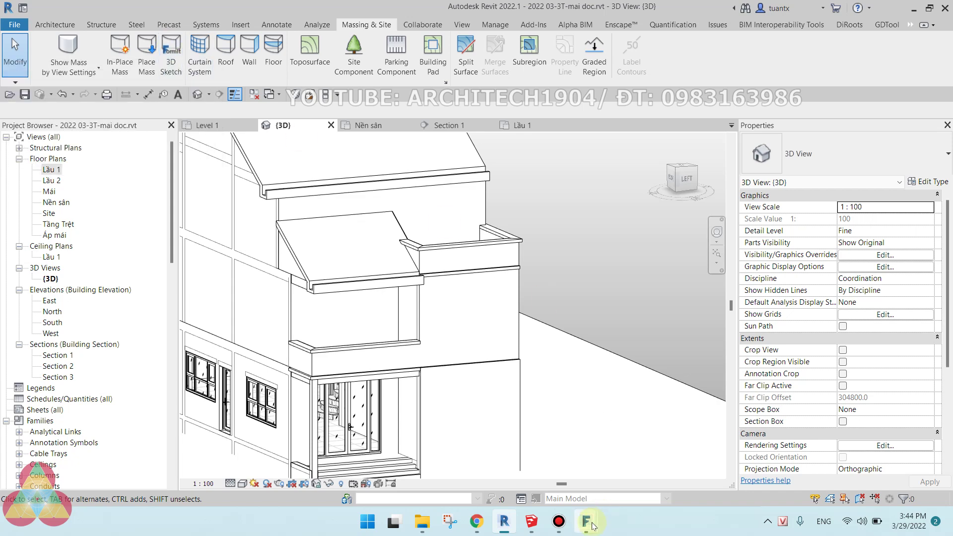
# - Send the FormIt model to Revit with 'All visible (except Revit Context layer)' and confirm
pyautogui.moveTo(585, 521)
pyautogui.click(644, 468)
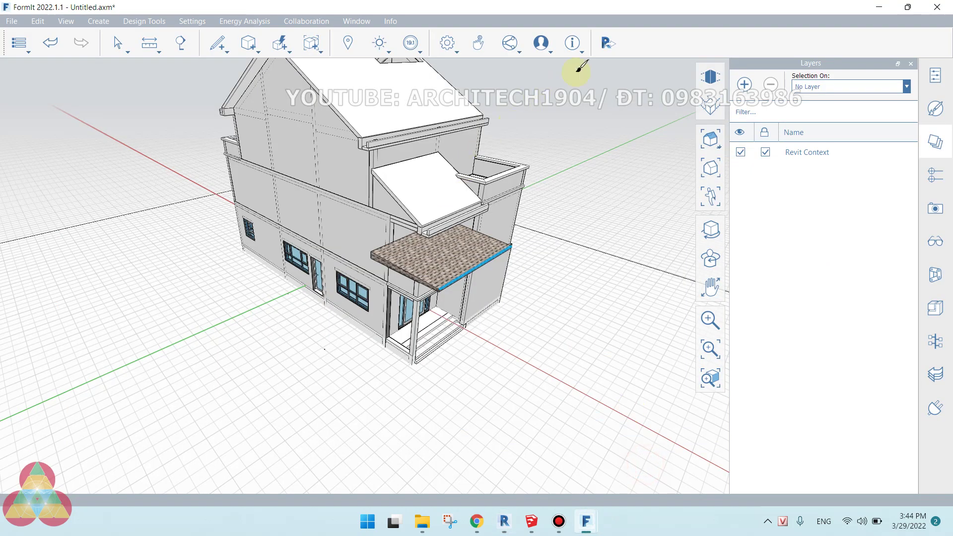
pyautogui.click(601, 44)
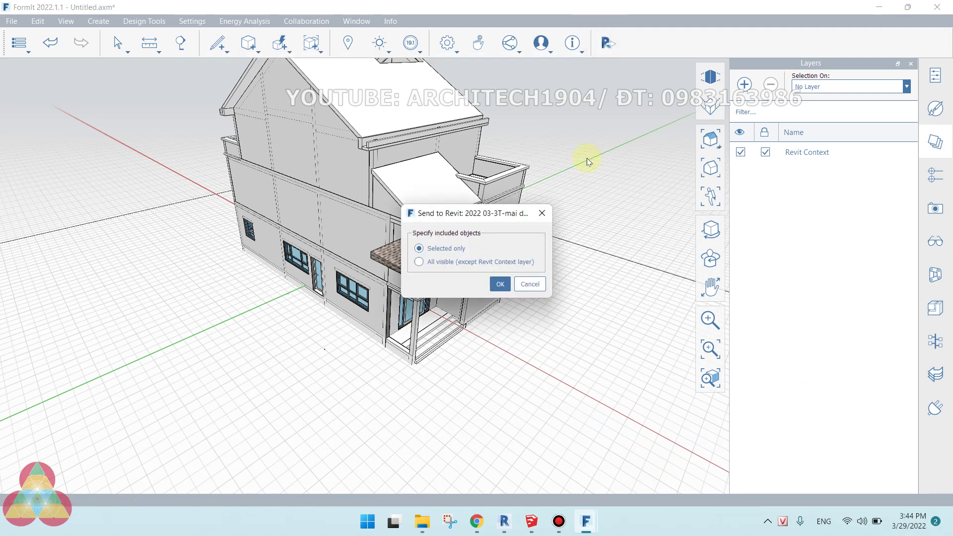
pyautogui.moveTo(460, 221)
pyautogui.mouseDown()
pyautogui.moveTo(678, 106)
pyautogui.moveTo(630, 111)
pyautogui.mouseUp()
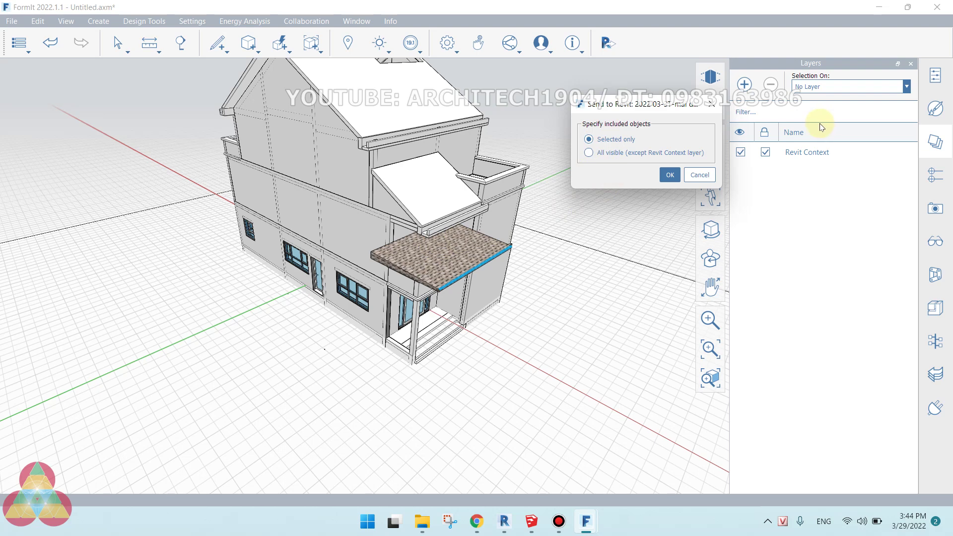
pyautogui.click(589, 153)
pyautogui.click(665, 175)
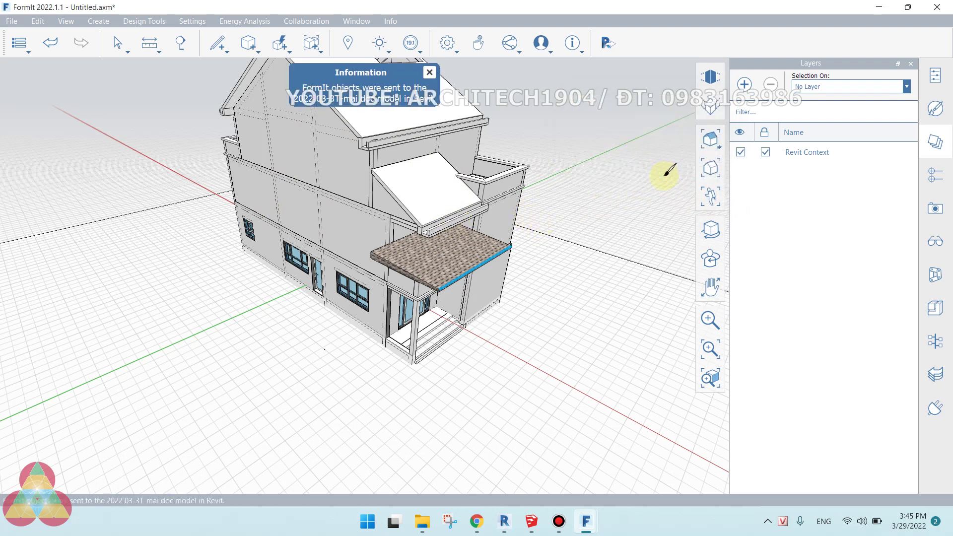
pyautogui.click(445, 93)
# - In Revit, select the imported FormIt slab and set the 3D view's visual style to Realistic
pyautogui.click(505, 527)
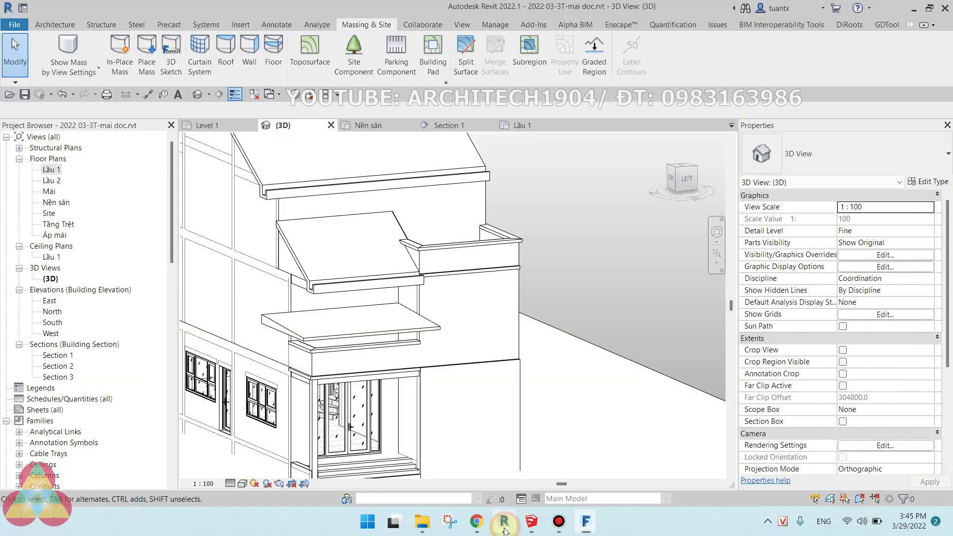
pyautogui.scroll(-3, 541, 337)
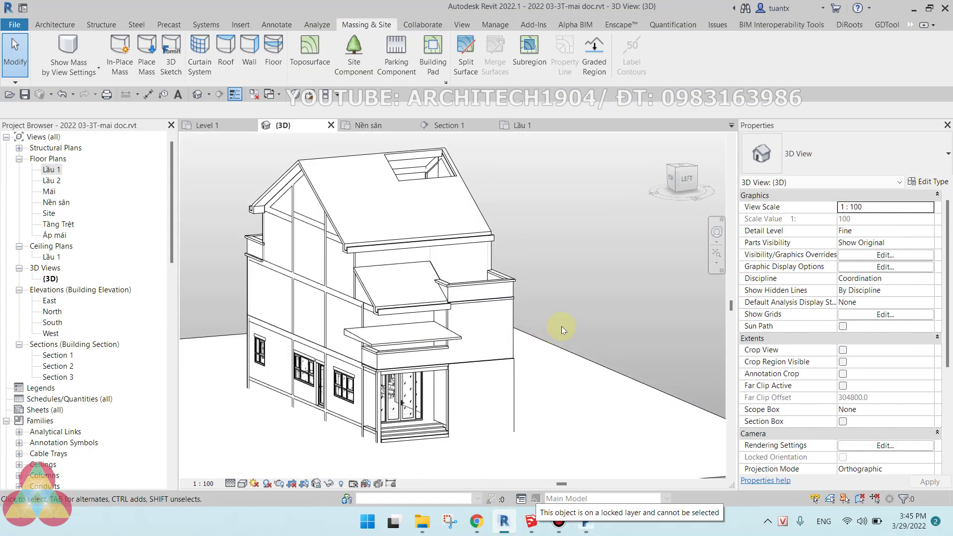
pyautogui.keyDown('shift'); pyautogui.moveTo(560, 326); pyautogui.dragTo(672, 323, button='middle'); pyautogui.keyUp('shift')
pyautogui.scroll(3, 672, 323)
pyautogui.scroll(2, 407, 313)
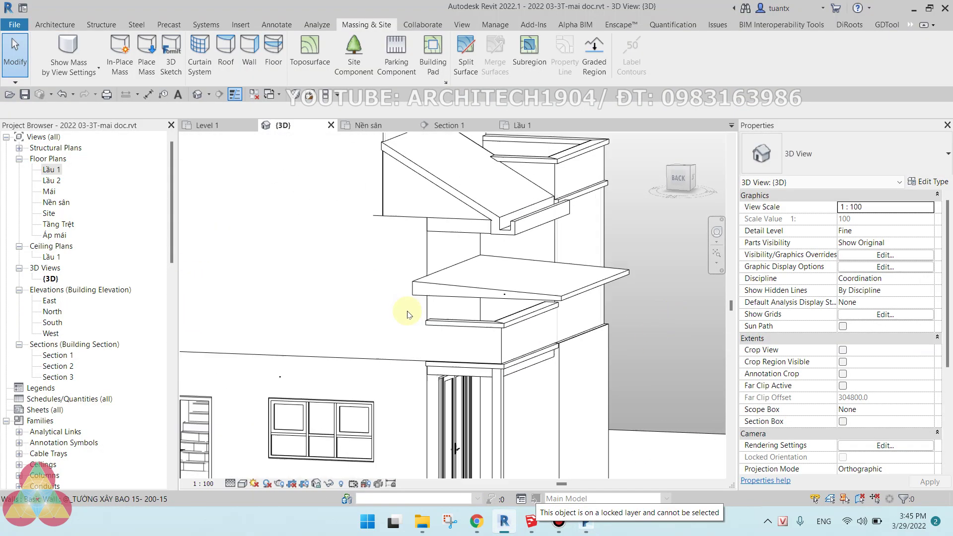
pyautogui.scroll(-1, 407, 314)
pyautogui.click(478, 277)
pyautogui.scroll(-1, 496, 273)
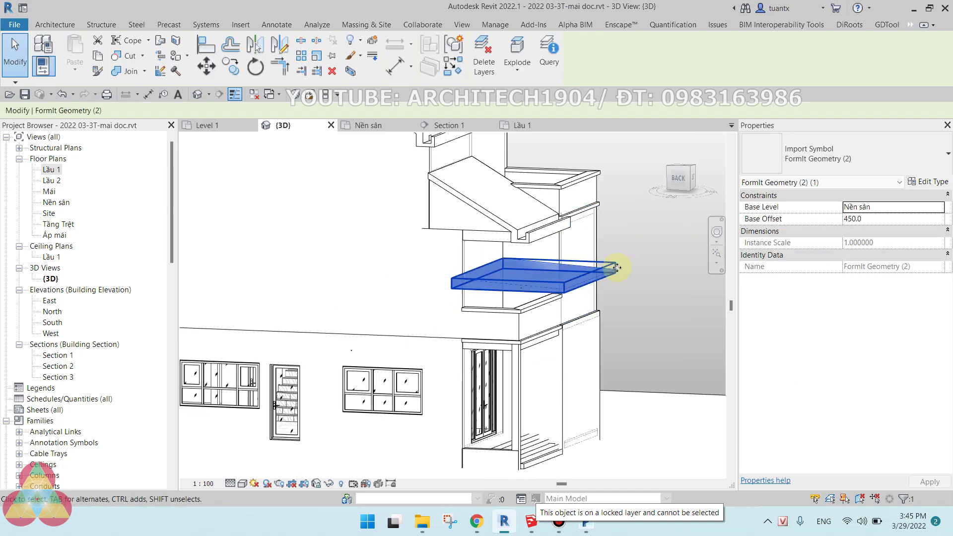
pyautogui.click(242, 484)
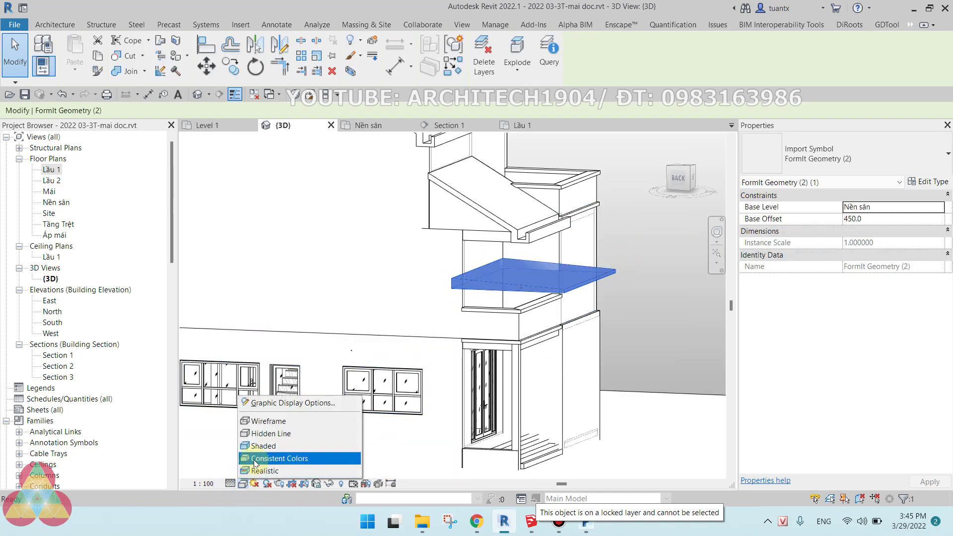
pyautogui.click(256, 471)
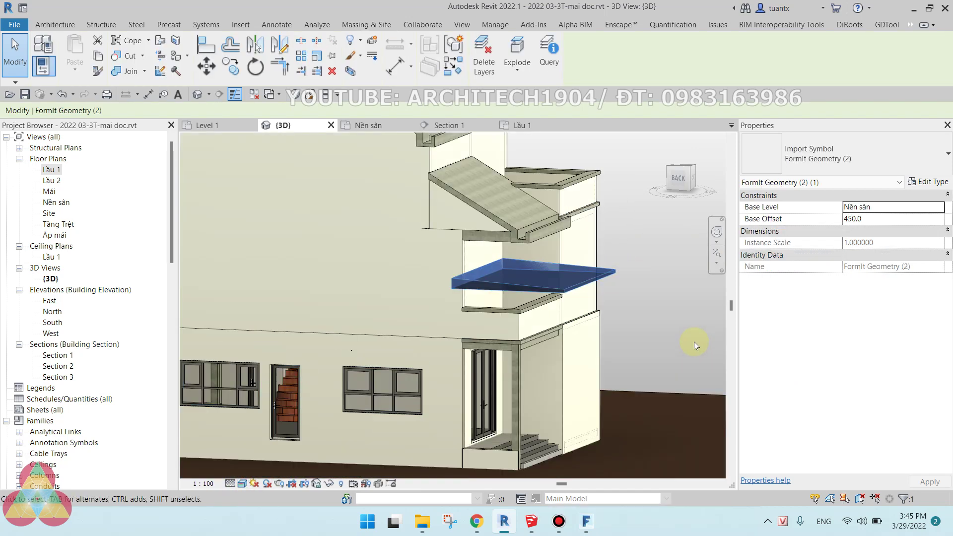
# - Deselect the slab and zoom, pan and orbit to inspect the shingle canopy over the porch
pyautogui.click(690, 313)
pyautogui.scroll(2, 517, 302)
pyautogui.scroll(2, 471, 246)
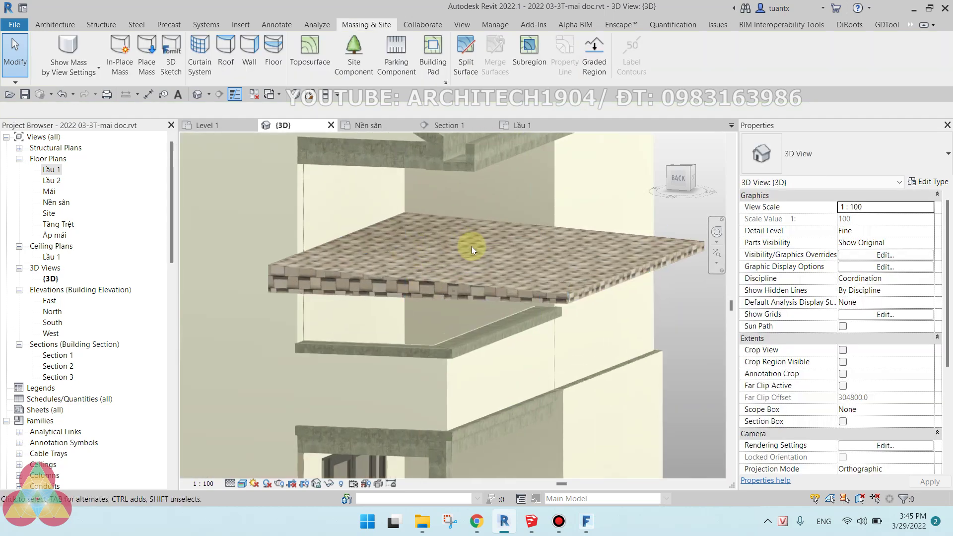
pyautogui.scroll(2, 392, 282)
pyautogui.scroll(-1, 417, 300)
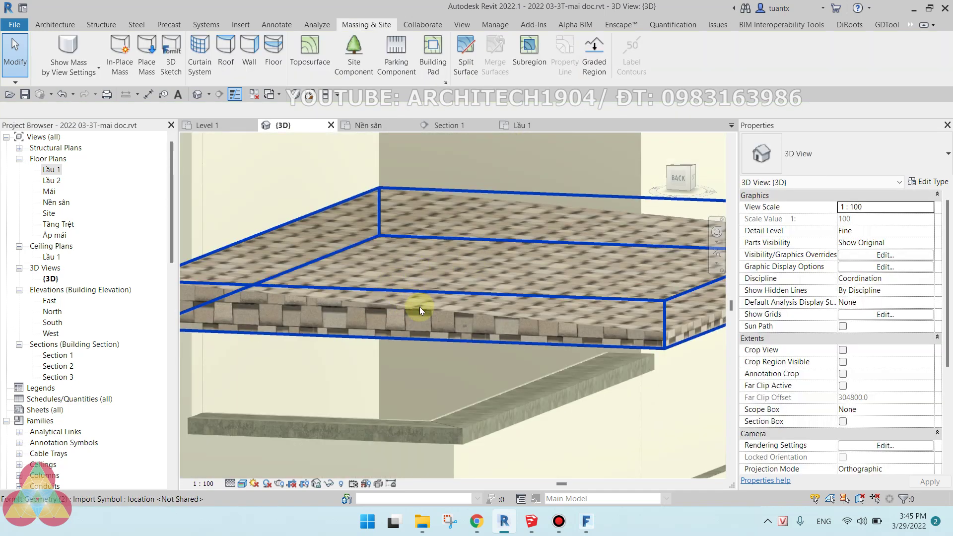
pyautogui.scroll(-2, 421, 307)
pyautogui.moveTo(366, 294); pyautogui.dragTo(438, 325, button='middle')
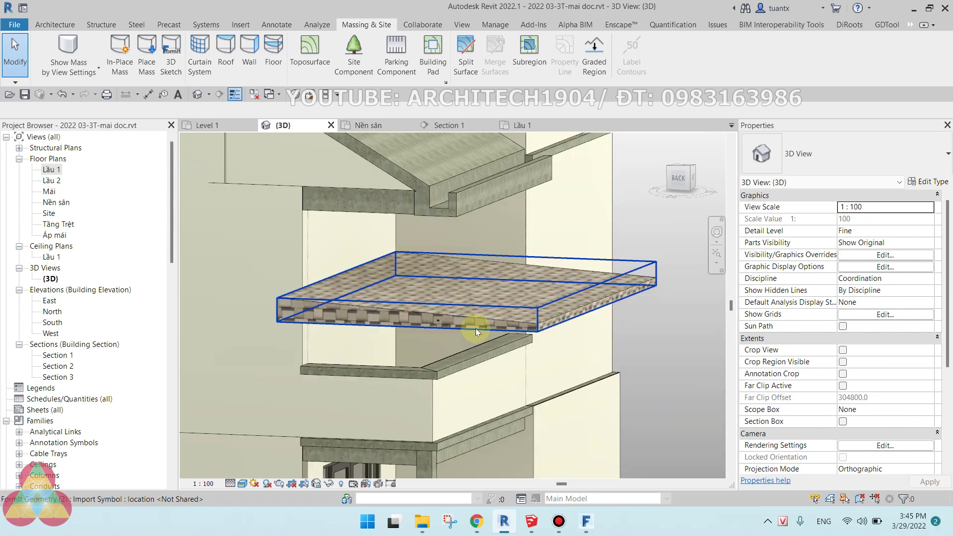
pyautogui.scroll(-2, 410, 350)
pyautogui.scroll(-2, 545, 323)
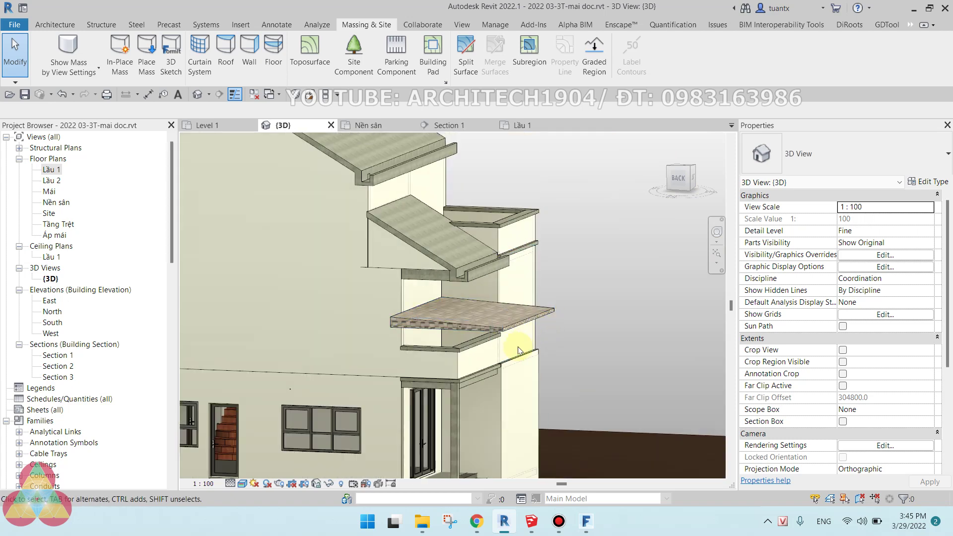
pyautogui.moveTo(516, 345); pyautogui.dragTo(452, 307, button='middle')
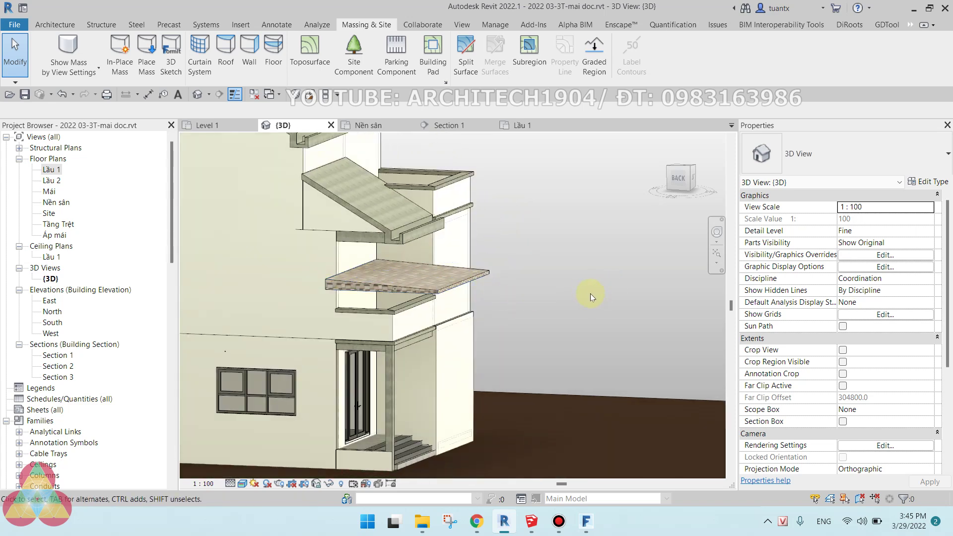
pyautogui.moveTo(586, 311)
pyautogui.keyDown('shift'); pyautogui.mouseDown(button='middle')
pyautogui.moveTo(469, 257)
pyautogui.moveTo(495, 277)
pyautogui.moveTo(561, 276)
pyautogui.moveTo(595, 259)
pyautogui.moveTo(540, 404)
pyautogui.moveTo(502, 388)
pyautogui.moveTo(552, 260)
pyautogui.mouseUp(button='middle'); pyautogui.keyUp('shift')
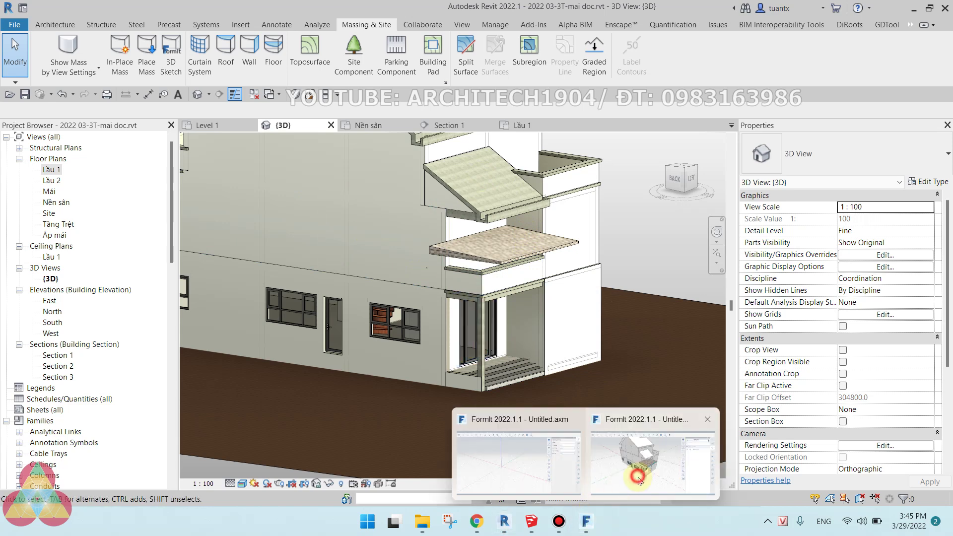
# - Close the FormIt house session, discarding its unsaved changes
pyautogui.click(633, 459)
pyautogui.click(936, 7)
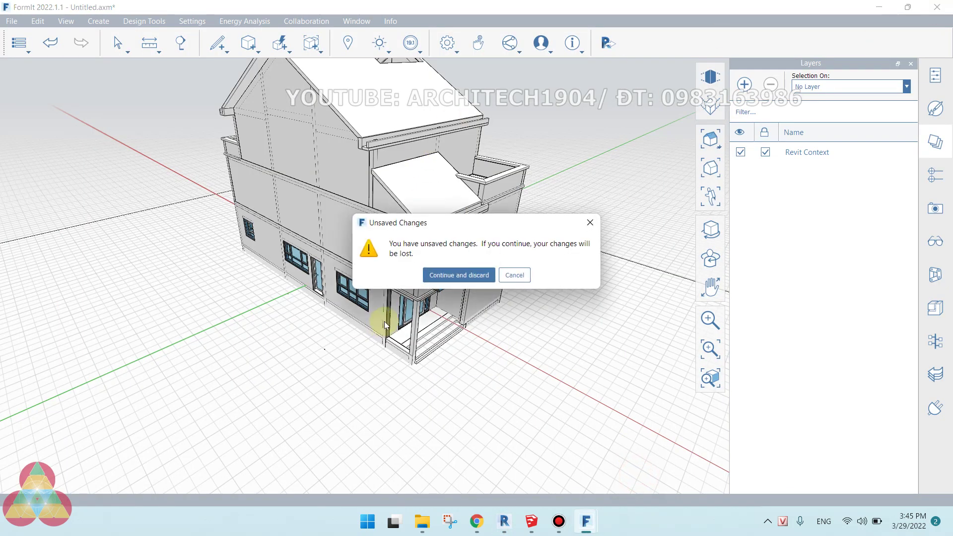
pyautogui.click(442, 276)
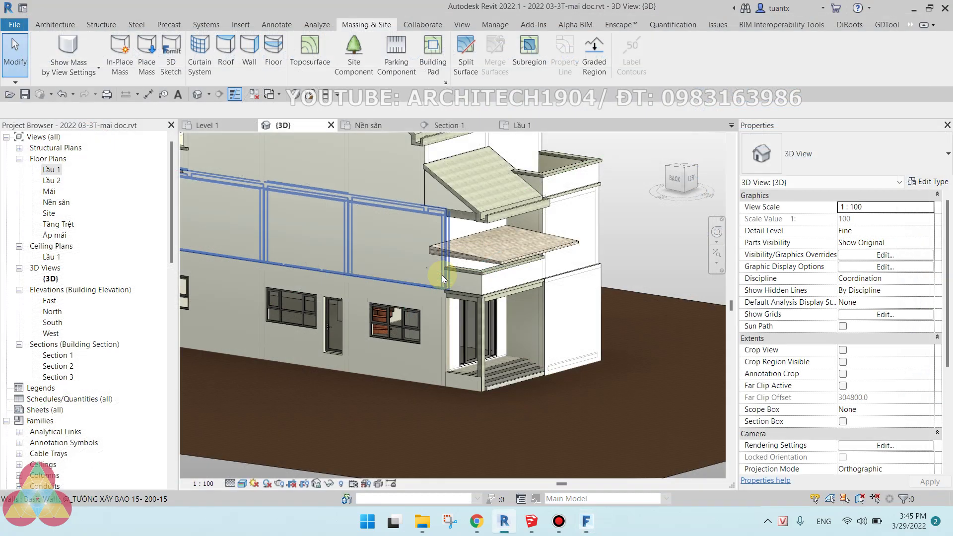
# - Pan and zoom Revit's 3D view to show the whole house with its imported canopy
pyautogui.moveTo(531, 286); pyautogui.dragTo(481, 293, button='middle')
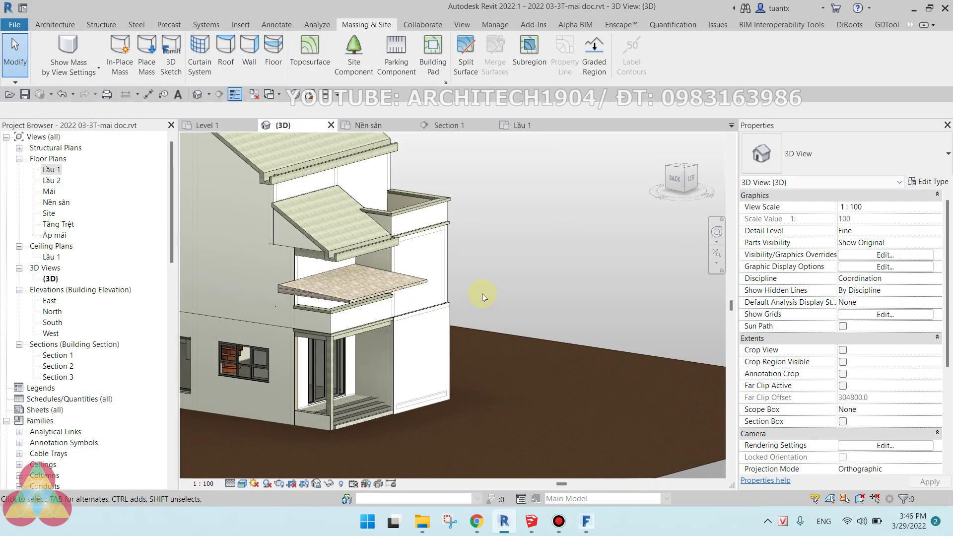
pyautogui.moveTo(540, 253); pyautogui.dragTo(550, 283, button='middle')
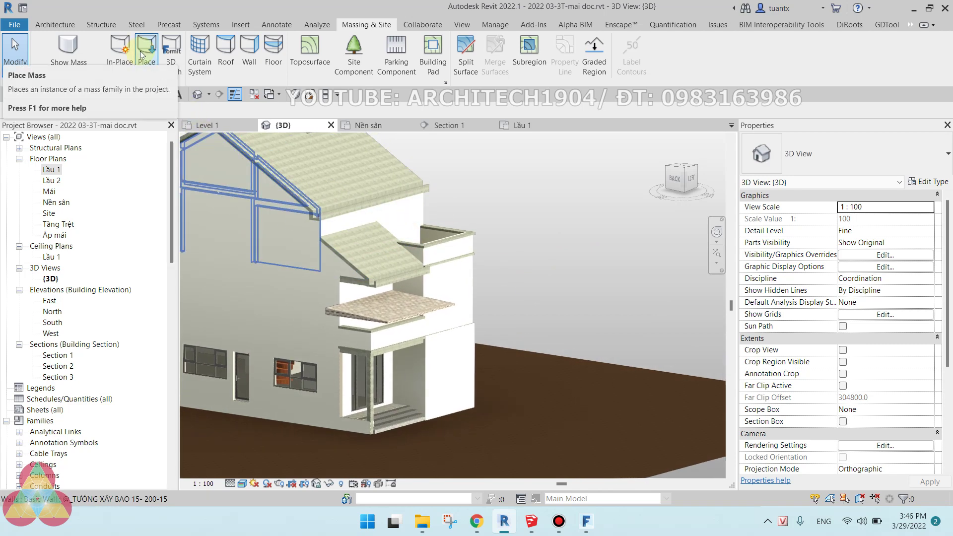
pyautogui.scroll(-2, 531, 270)
pyautogui.moveTo(532, 271); pyautogui.dragTo(591, 259, button='middle')
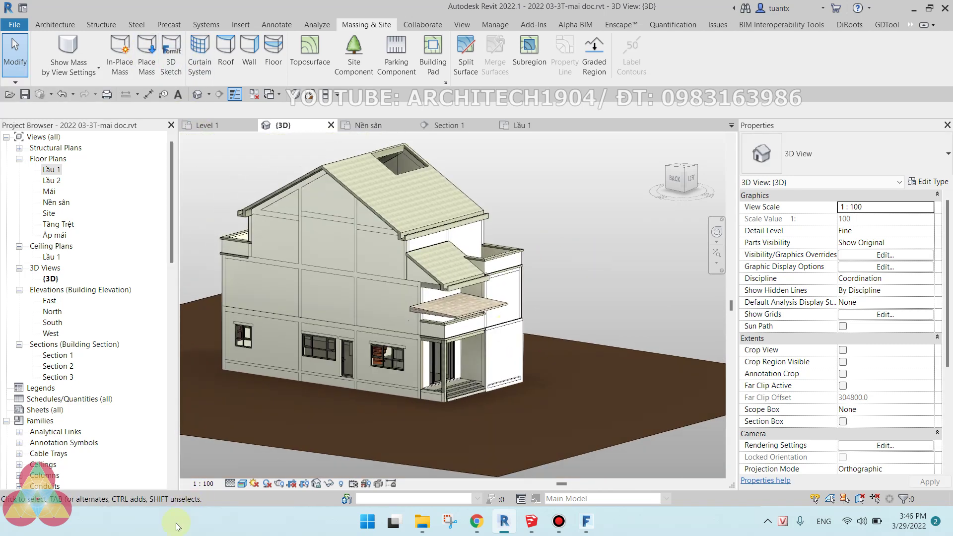
pyautogui.click(243, 483)
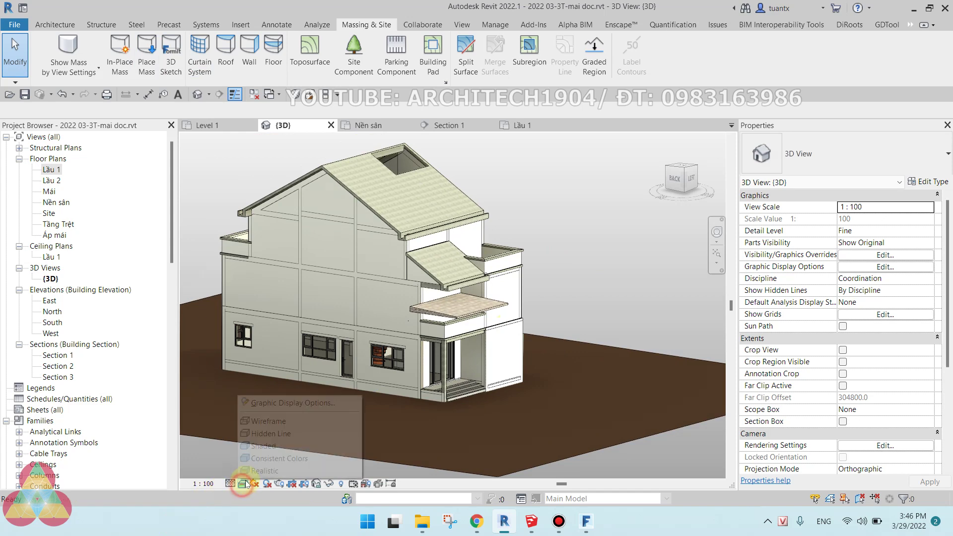
# - Switch the 3D view to Hidden Line and orbit to the house's other side
pyautogui.click(269, 433)
pyautogui.scroll(3, 255, 382)
pyautogui.moveTo(255, 380)
pyautogui.keyDown('shift'); pyautogui.mouseDown(button='middle')
pyautogui.moveTo(379, 403)
pyautogui.moveTo(477, 382)
pyautogui.mouseUp(button='middle'); pyautogui.keyUp('shift')
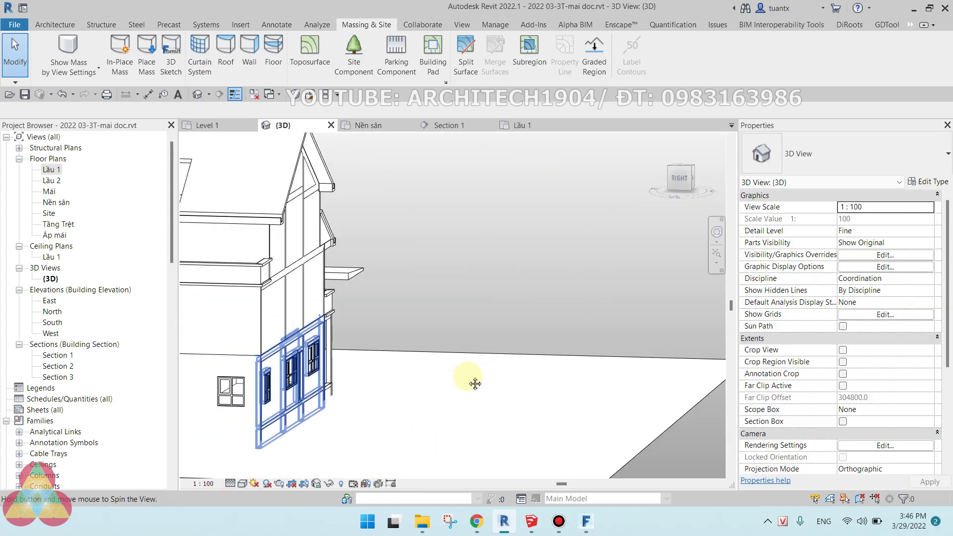
pyautogui.scroll(-2, 581, 330)
pyautogui.keyDown('shift'); pyautogui.moveTo(519, 336); pyautogui.dragTo(447, 366, button='middle'); pyautogui.keyUp('shift')
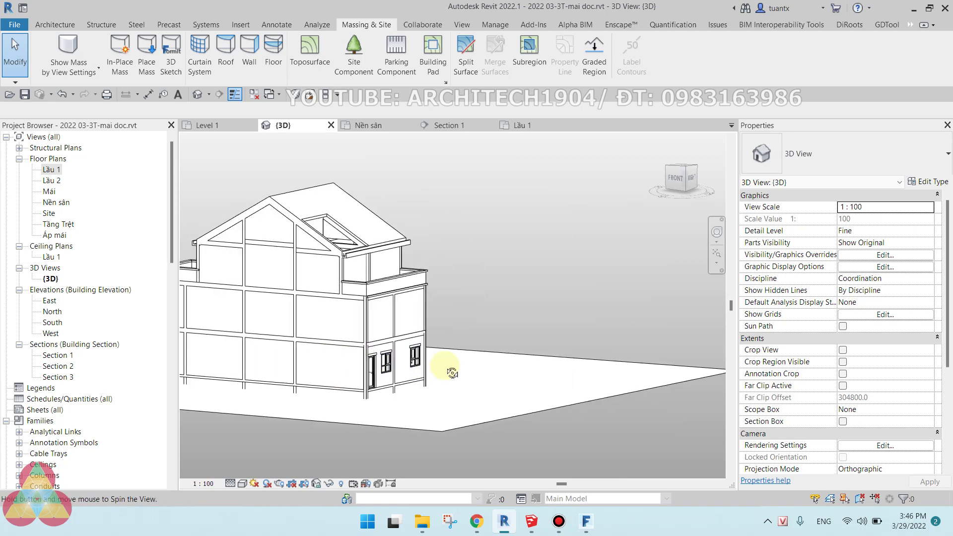
# - Crossing-select the 39 upper-floor roof, balcony and wall elements
pyautogui.scroll(2, 419, 304)
pyautogui.scroll(2, 403, 240)
pyautogui.scroll(2, 414, 251)
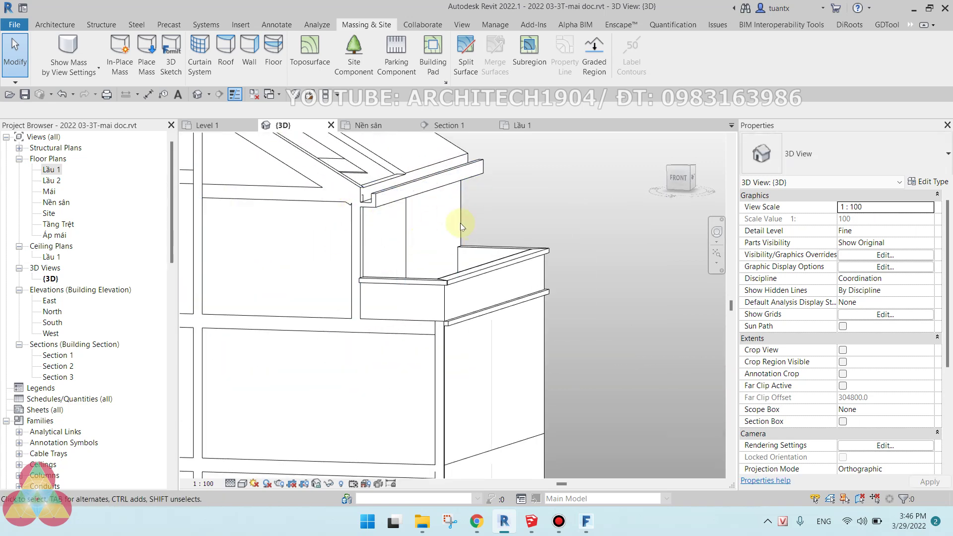
pyautogui.scroll(2, 443, 281)
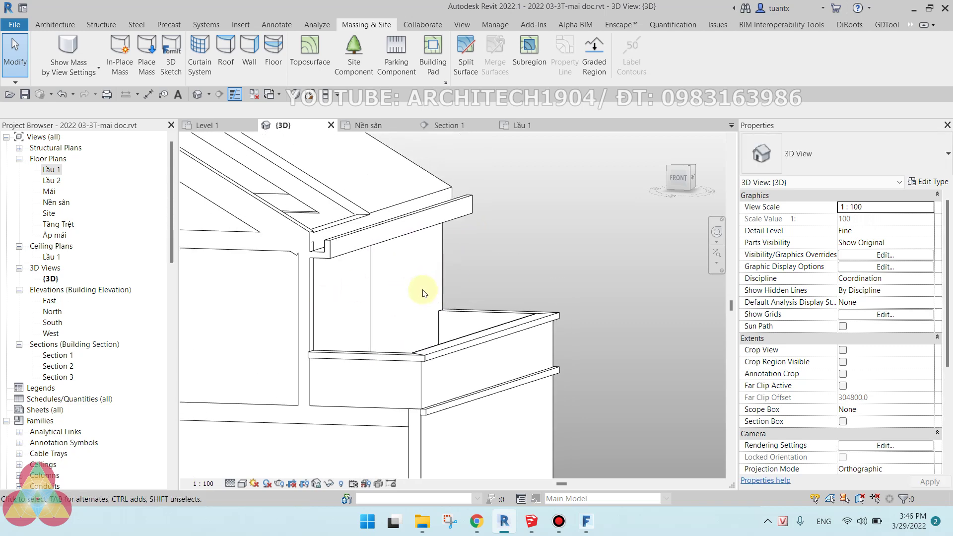
pyautogui.scroll(-1, 425, 298)
pyautogui.scroll(-1, 476, 295)
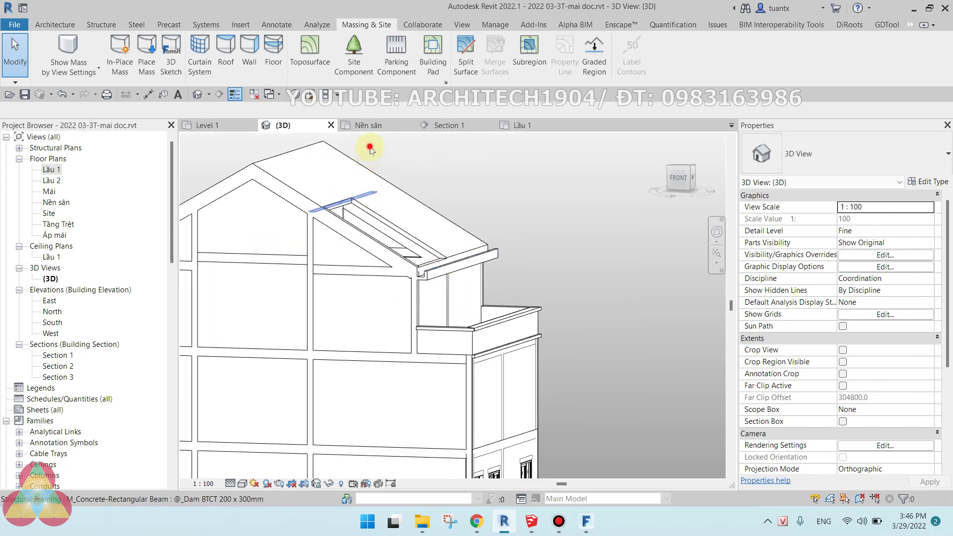
pyautogui.moveTo(370, 146); pyautogui.dragTo(624, 436)
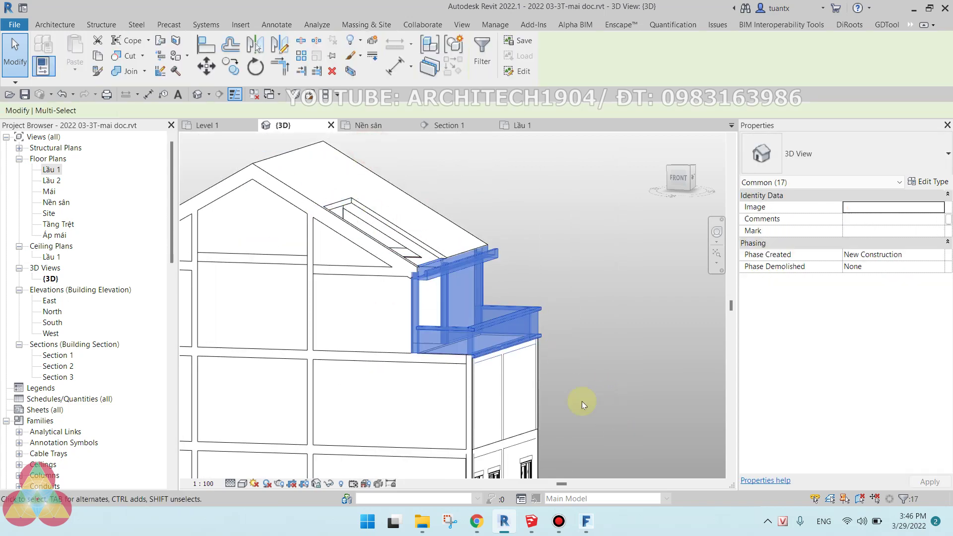
pyautogui.moveTo(604, 203); pyautogui.dragTo(473, 339)
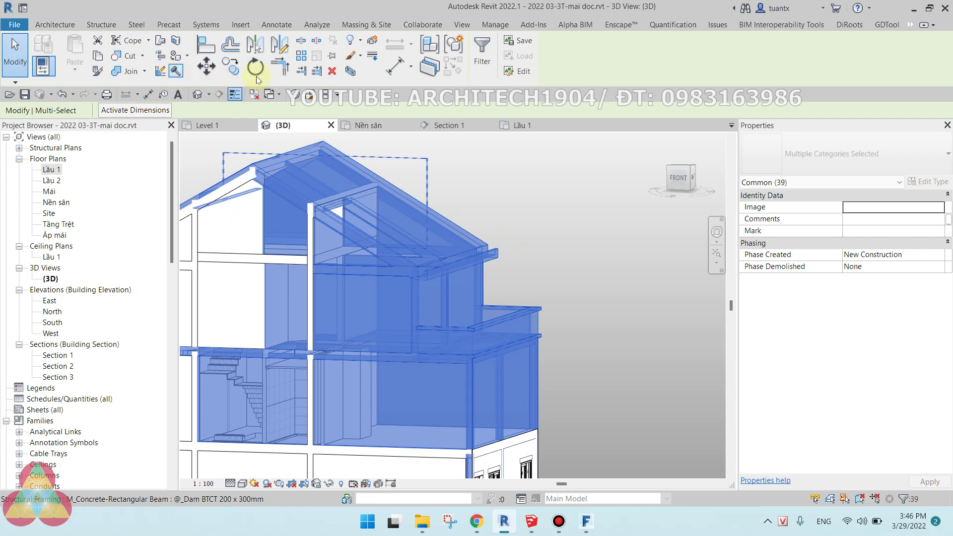
pyautogui.click(367, 25)
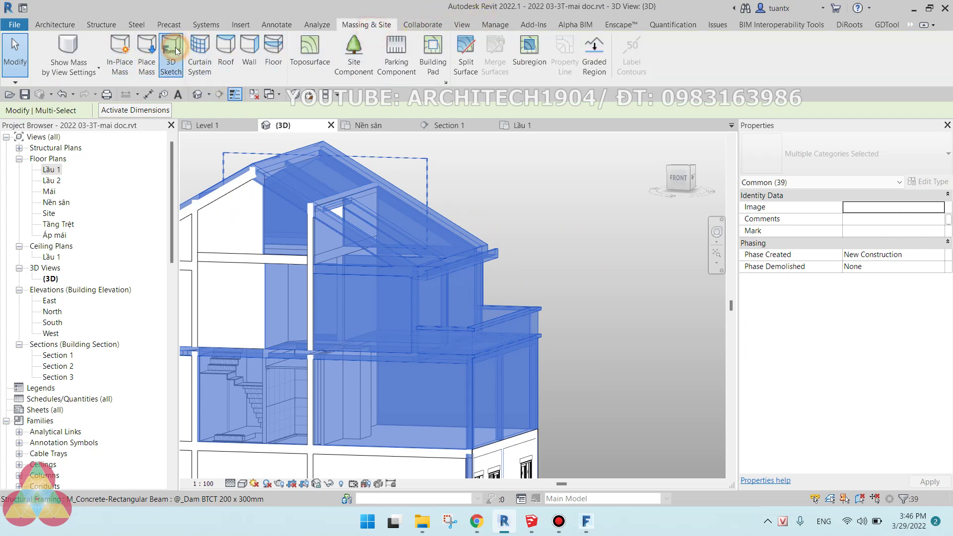
# - Use 3D Sketch to launch FormIt with only the selected Revit objects
pyautogui.click(171, 54)
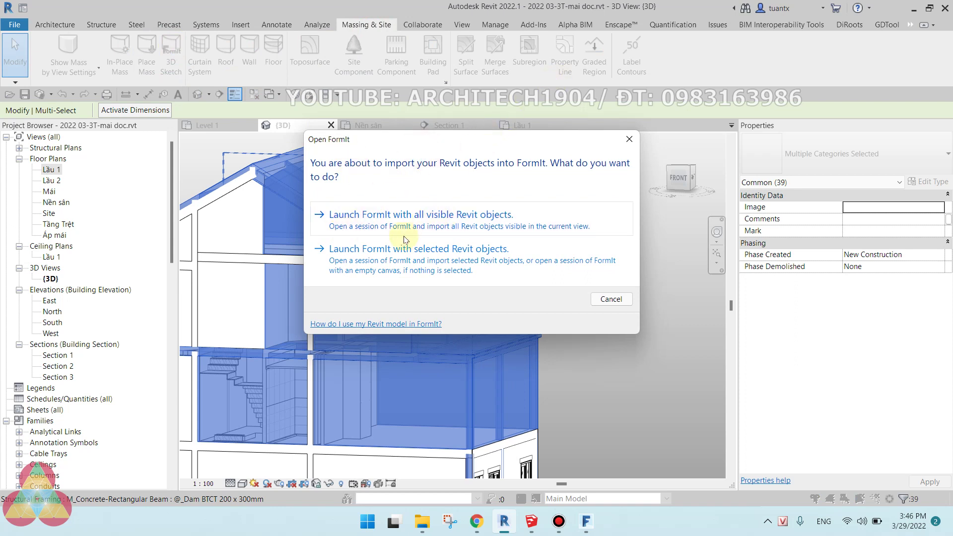
pyautogui.click(376, 256)
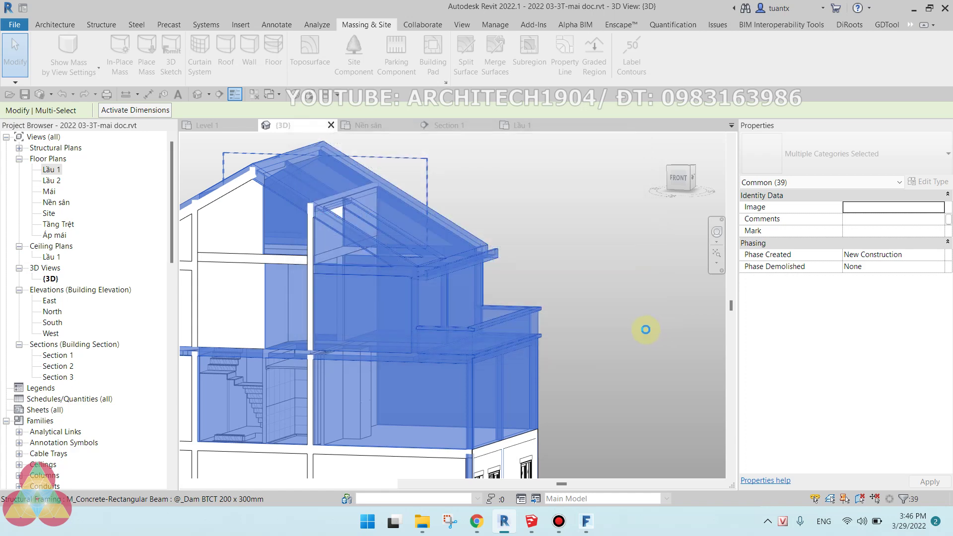
pyautogui.click(644, 329)
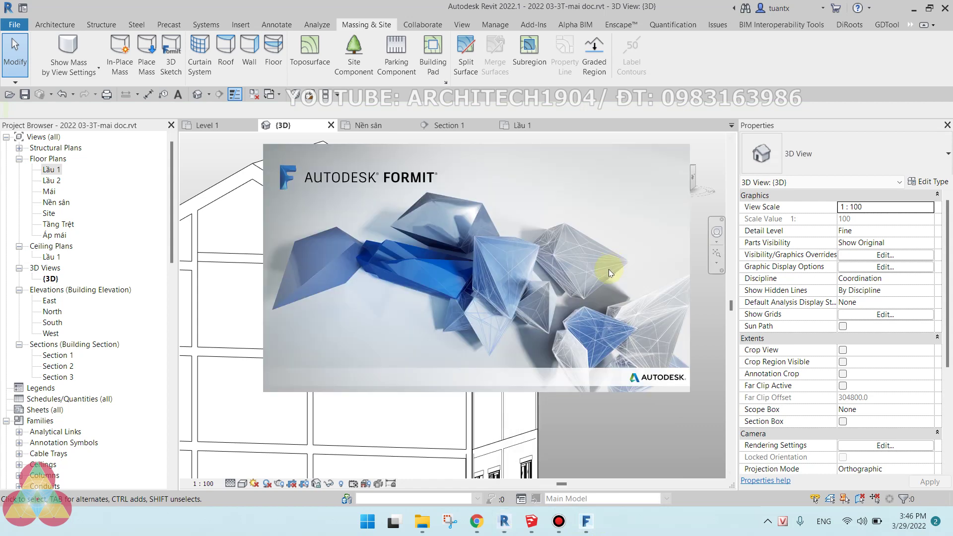
pyautogui.scroll(3, 545, 196)
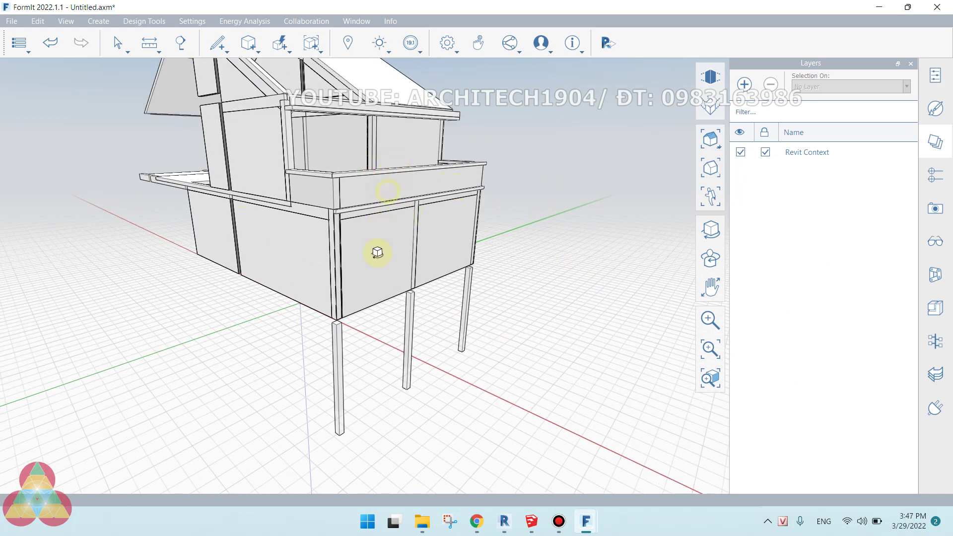
# - Orbit around the imported walls, balcony, roof and columns in FormIt
pyautogui.moveTo(377, 252)
pyautogui.mouseDown(button='middle')
pyautogui.moveTo(281, 263)
pyautogui.moveTo(491, 198)
pyautogui.moveTo(404, 223)
pyautogui.moveTo(425, 152)
pyautogui.moveTo(338, 160)
pyautogui.mouseUp(button='middle')
pyautogui.moveTo(336, 219)
pyautogui.mouseDown(button='middle')
pyautogui.moveTo(402, 181)
pyautogui.moveTo(304, 192)
pyautogui.moveTo(365, 196)
pyautogui.moveTo(302, 156)
pyautogui.mouseUp(button='middle')
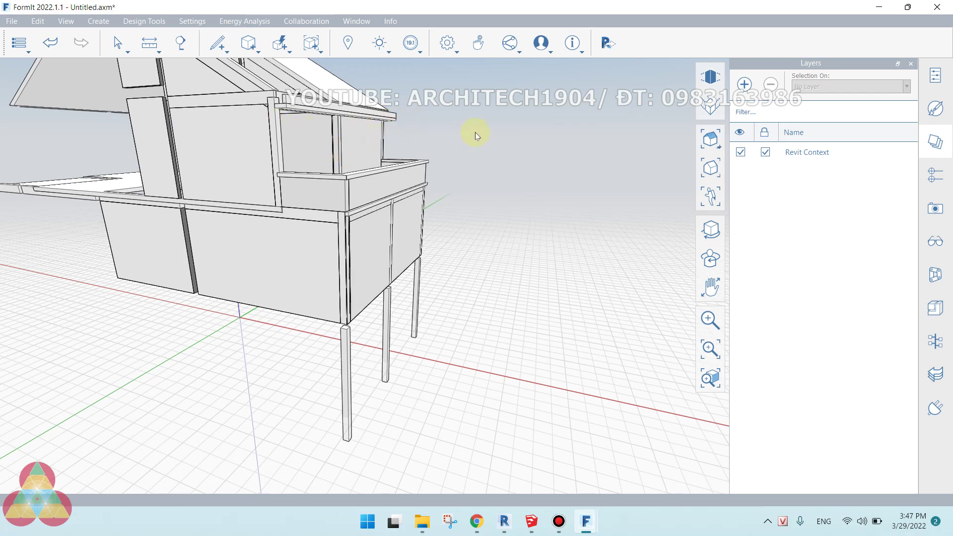
pyautogui.moveTo(367, 135)
pyautogui.mouseDown(button='middle')
pyautogui.moveTo(324, 174)
pyautogui.moveTo(376, 149)
pyautogui.moveTo(407, 184)
pyautogui.mouseUp(button='middle')
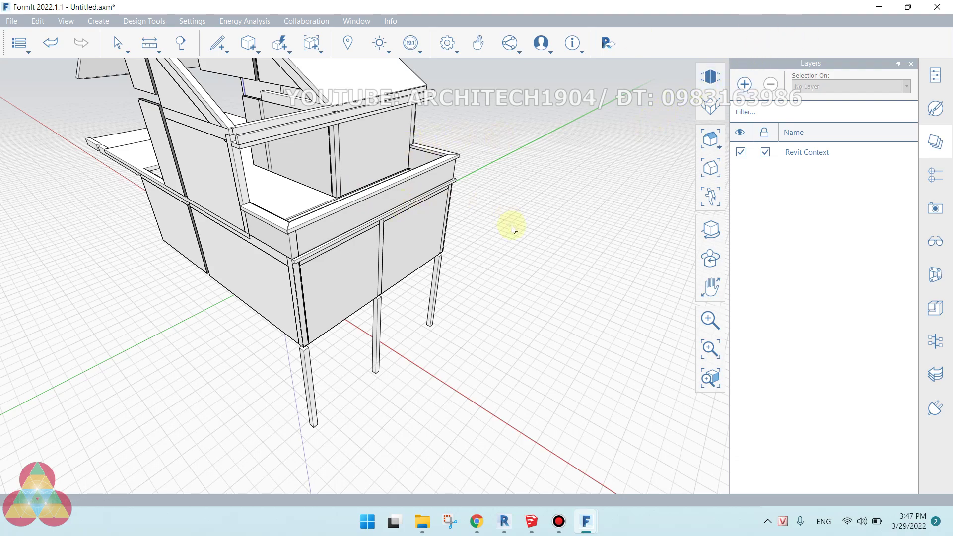
pyautogui.moveTo(512, 229)
pyautogui.mouseDown(button='middle')
pyautogui.moveTo(521, 216)
pyautogui.moveTo(468, 187)
pyautogui.moveTo(516, 179)
pyautogui.moveTo(460, 229)
pyautogui.moveTo(529, 144)
pyautogui.mouseUp(button='middle')
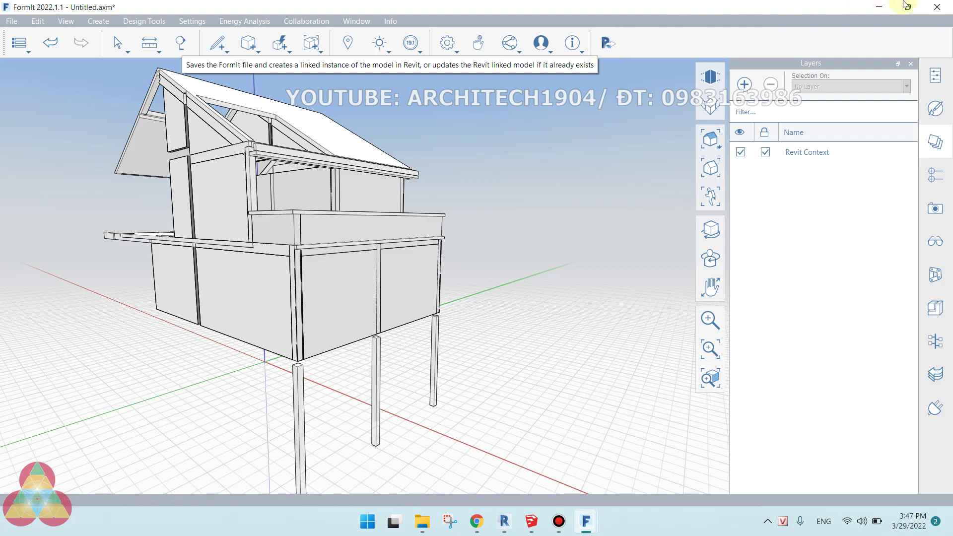
# - Close FormIt without saving, then reopen it to an empty Untitled sketch
pyautogui.click(936, 6)
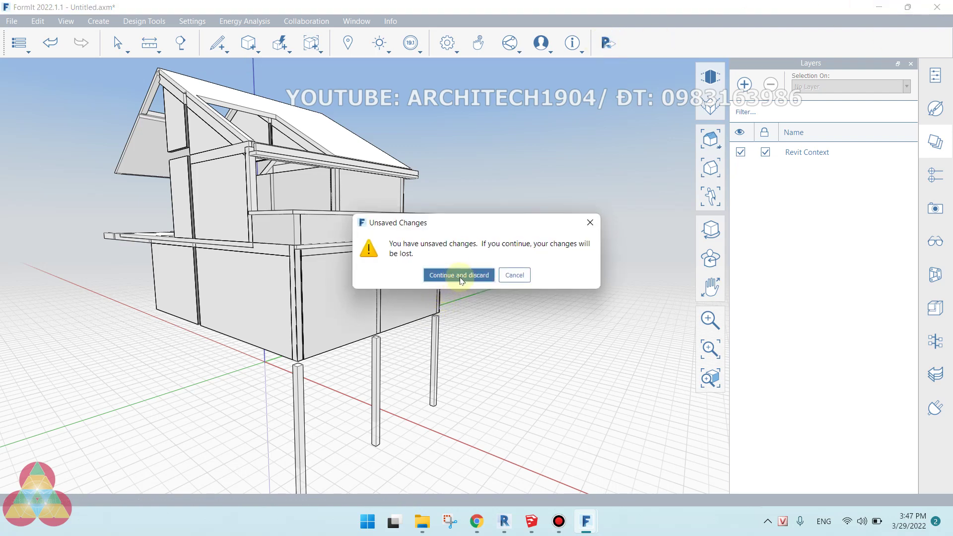
pyautogui.click(447, 274)
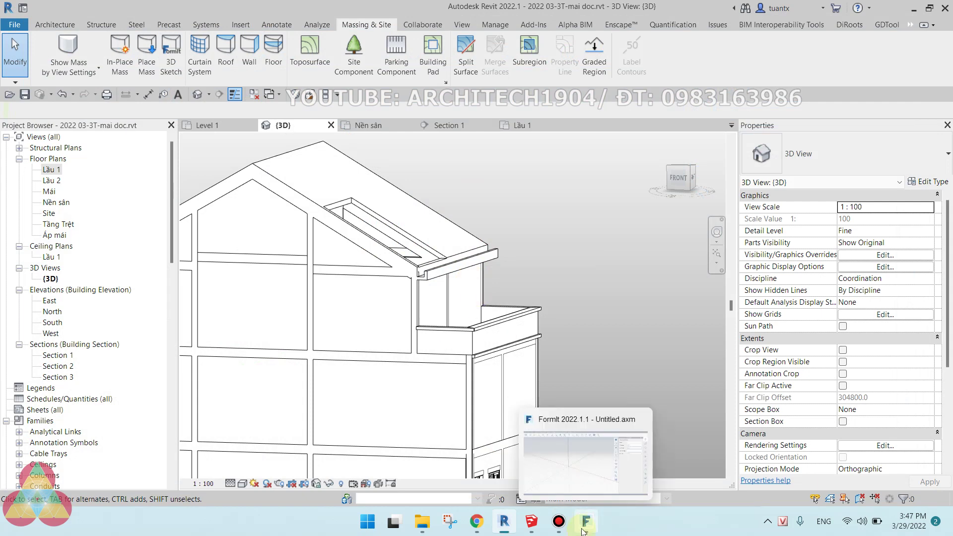
pyautogui.click(576, 522)
pyautogui.scroll(-2, 373, 314)
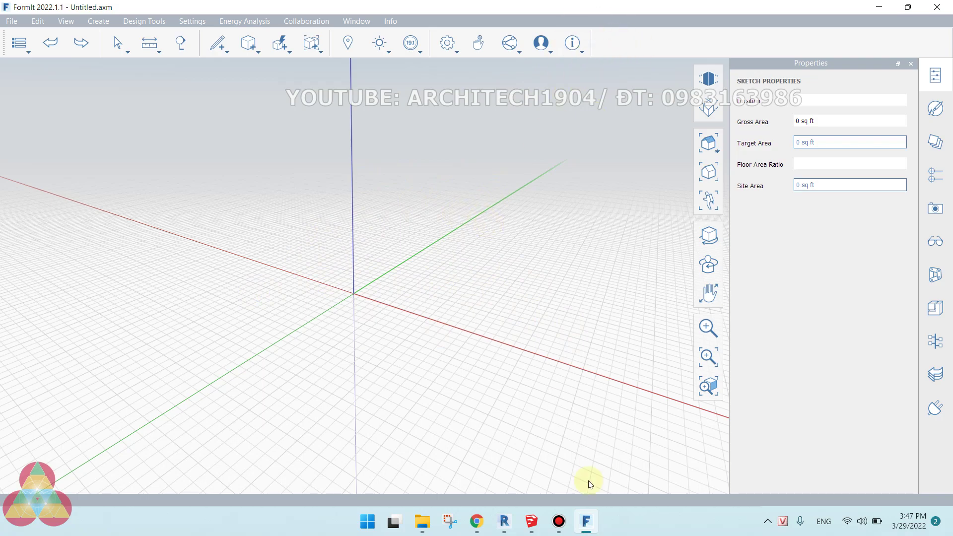
# - Set FormIt's units to Metric (millimeters) under Edit > Preferences > Units + Precision
pyautogui.click(504, 522)
pyautogui.click(586, 531)
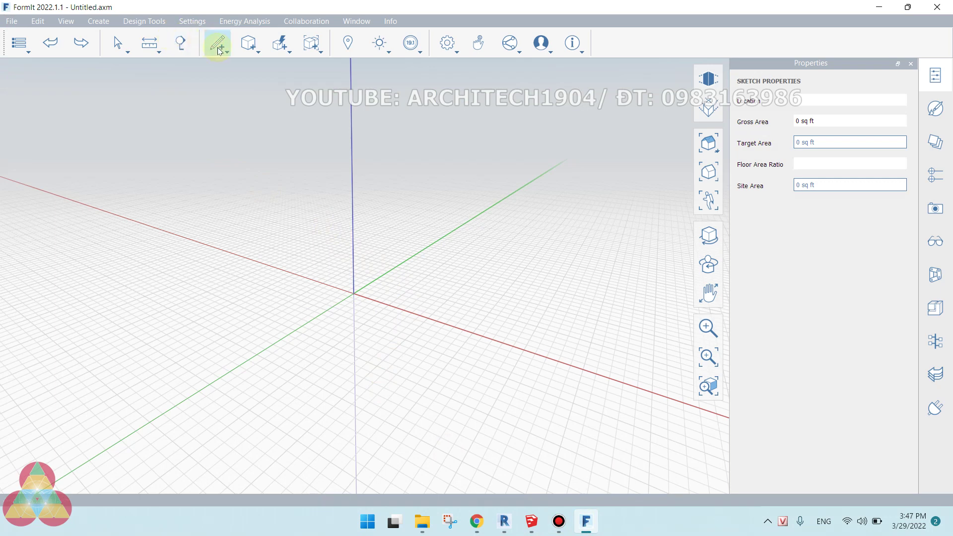
pyautogui.click(37, 21)
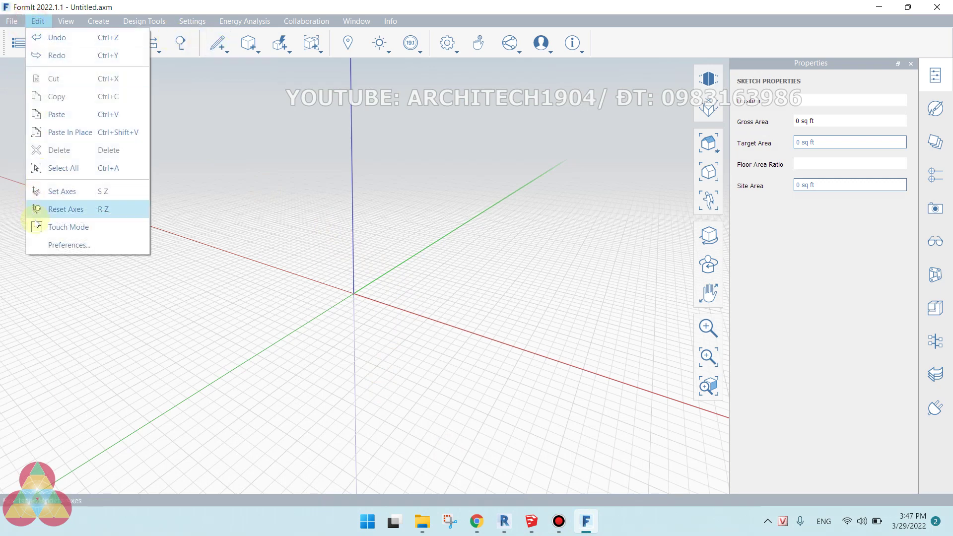
pyautogui.click(57, 245)
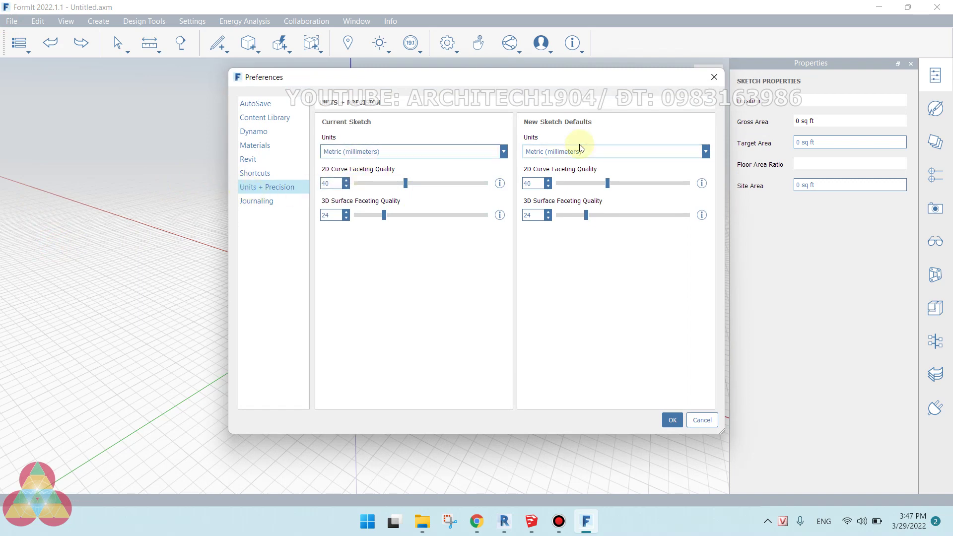
pyautogui.click(670, 420)
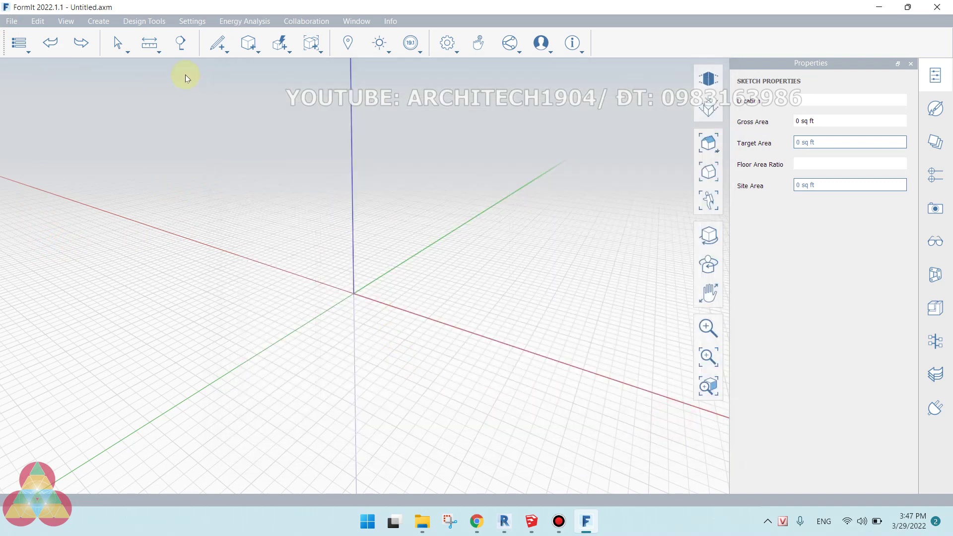
pyautogui.click(217, 43)
# - Draw a 58,000 mm by 22,000 mm rectangle
pyautogui.click(346, 71)
pyautogui.click(311, 294)
pyautogui.click(553, 213)
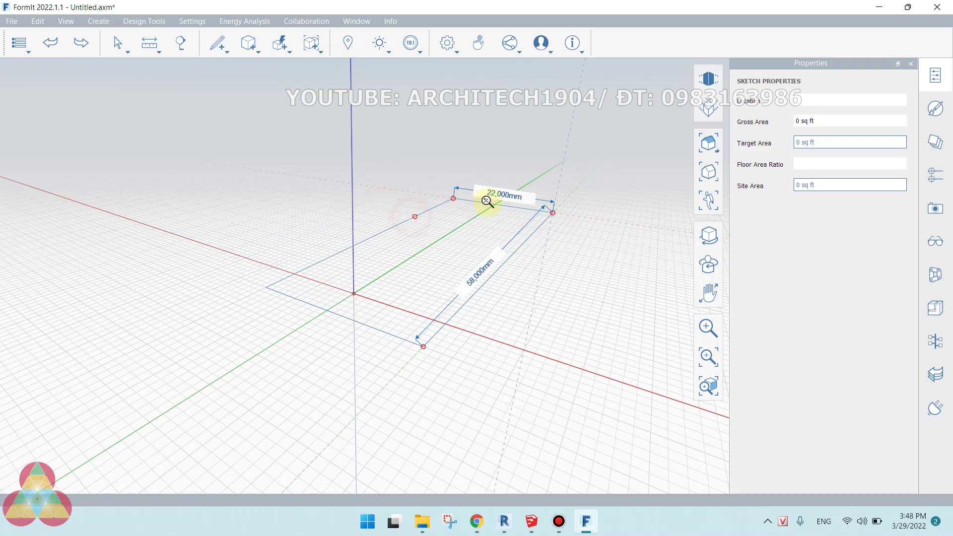
pyautogui.click(487, 201)
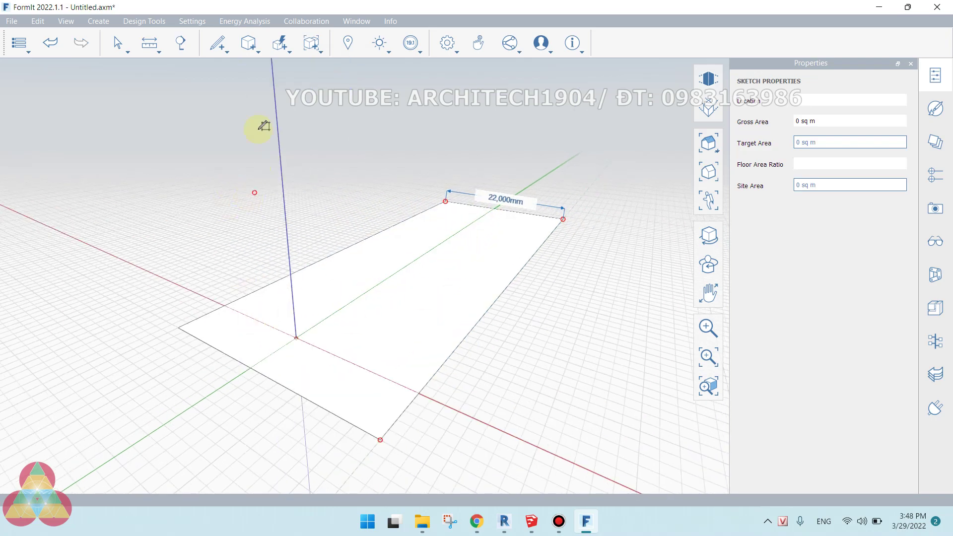
# - Push/pull the rectangle's face up into a box 12,000 mm tall
pyautogui.click(119, 43)
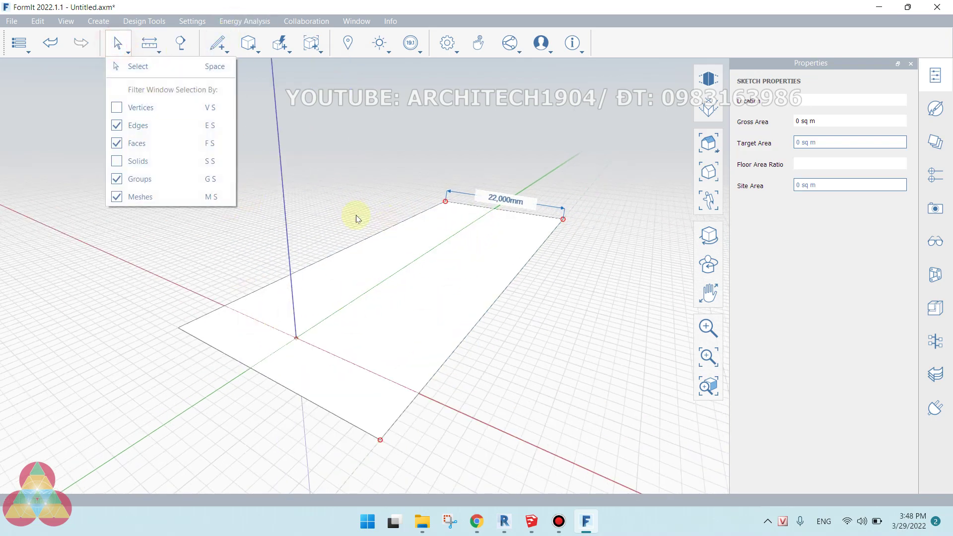
pyautogui.click(139, 67)
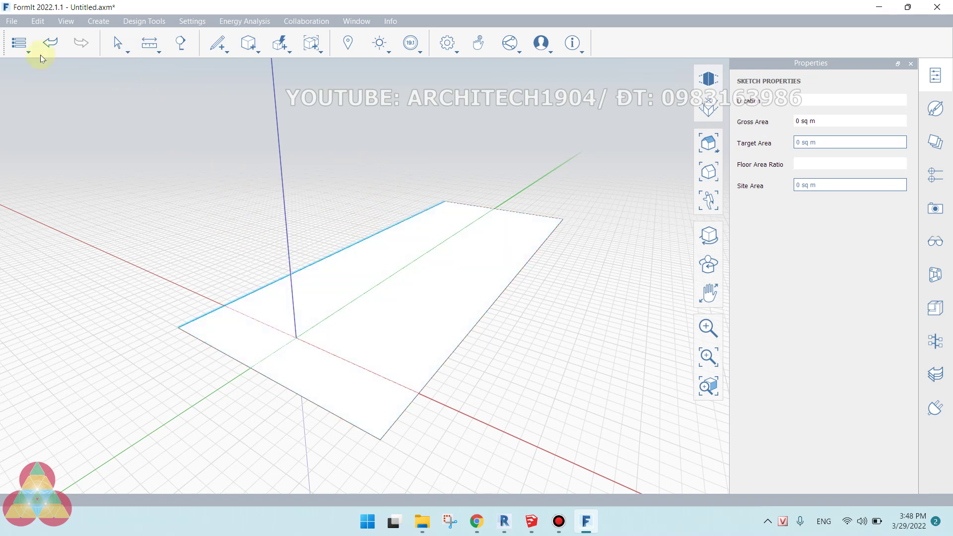
pyautogui.click(396, 252)
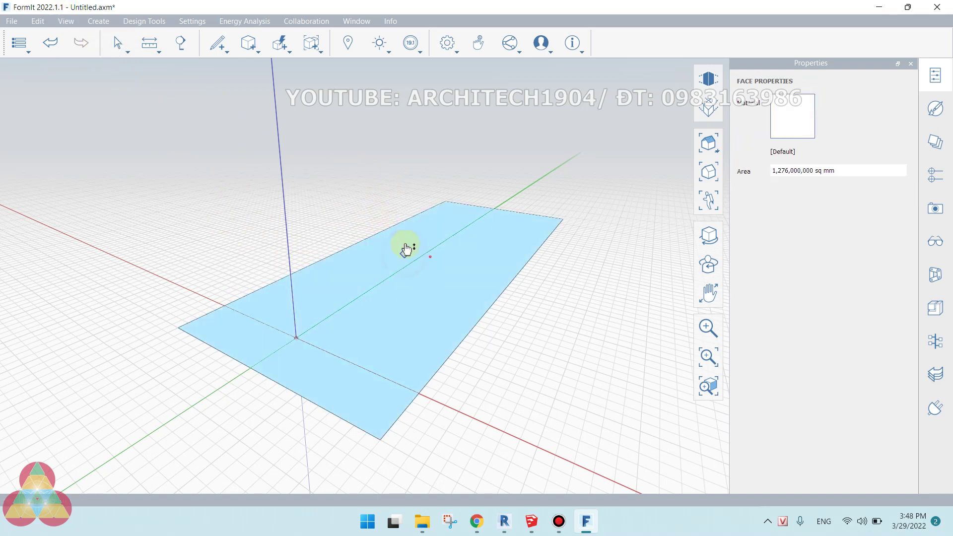
pyautogui.moveTo(406, 250); pyautogui.dragTo(425, 158)
pyautogui.click(425, 157)
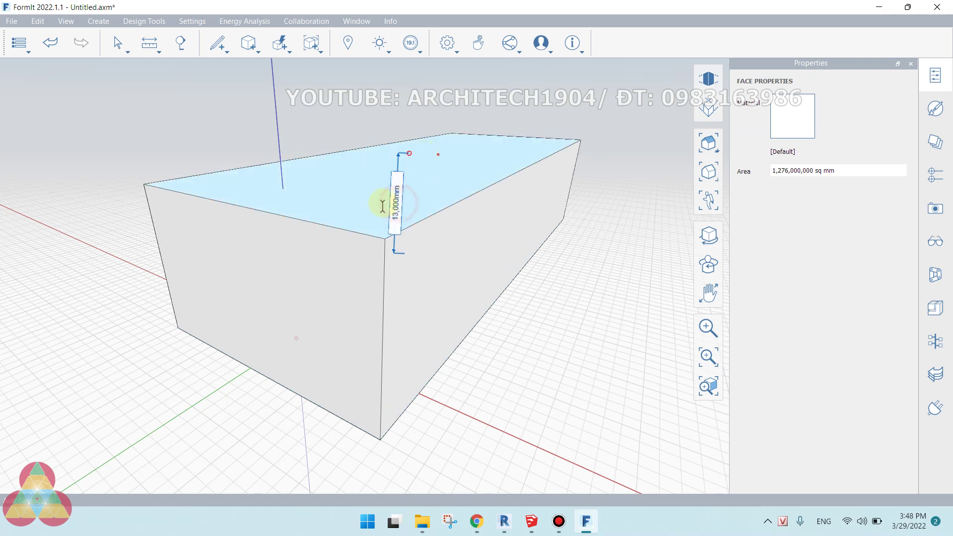
pyautogui.click(395, 205)
pyautogui.write('120')
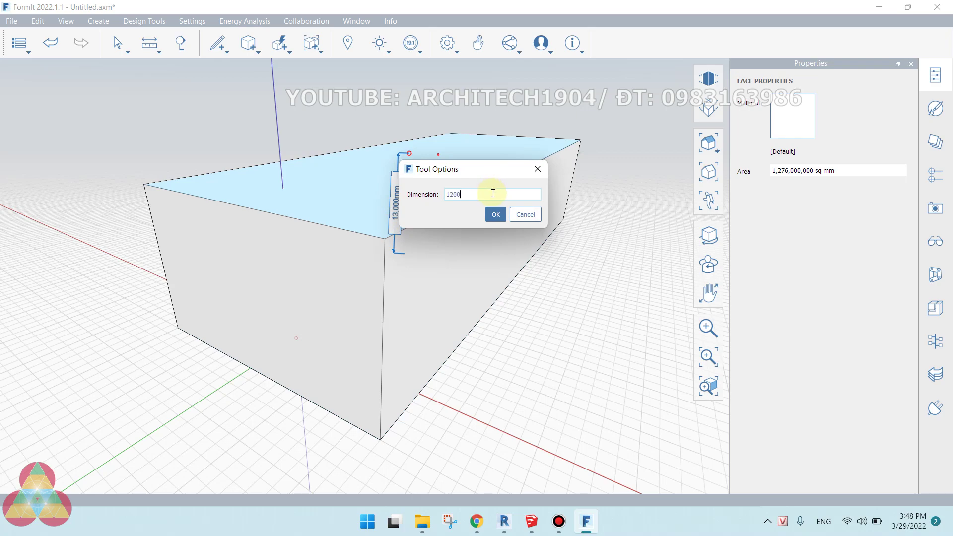
pyautogui.write('0')
pyautogui.press('Return')
pyautogui.scroll(-3, 557, 216)
pyautogui.moveTo(447, 259); pyautogui.dragTo(381, 257, button='middle')
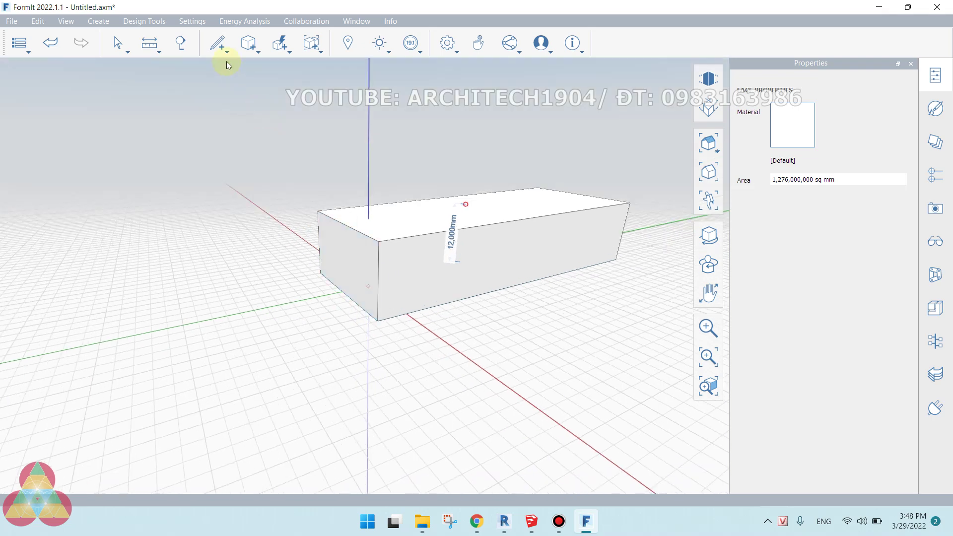
pyautogui.click(218, 43)
# - Draw a pentagon on the box's long side and an 8,167 mm circle on its top
pyautogui.click(373, 68)
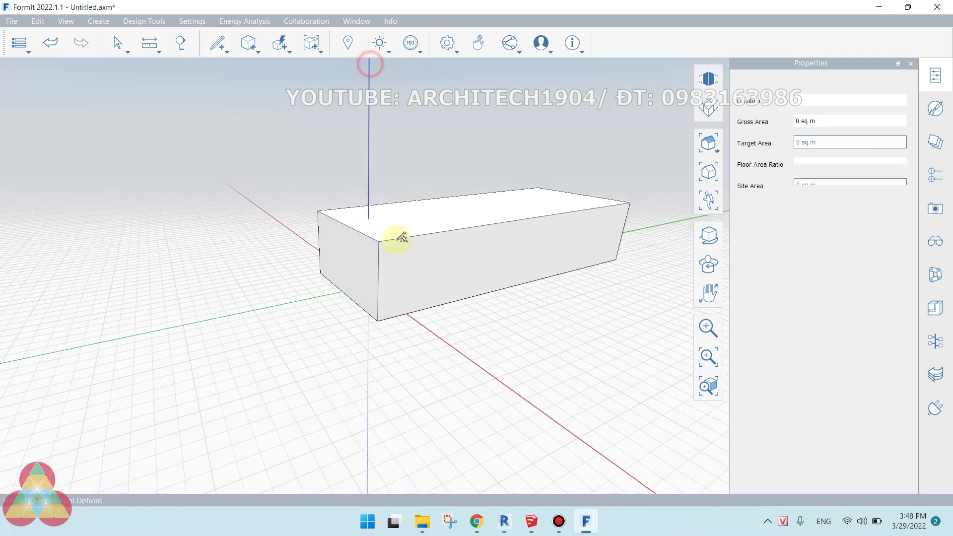
pyautogui.scroll(2, 406, 272)
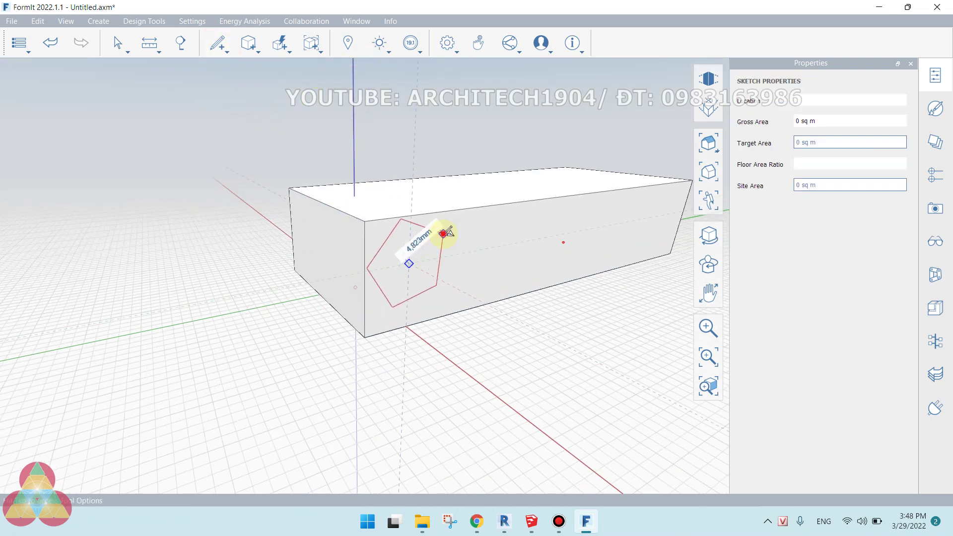
pyautogui.click(219, 43)
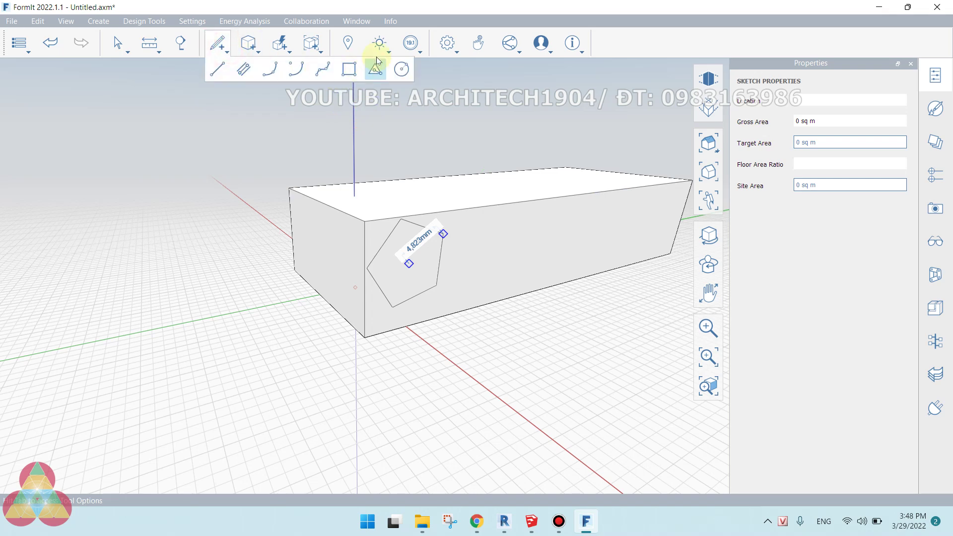
pyautogui.click(403, 66)
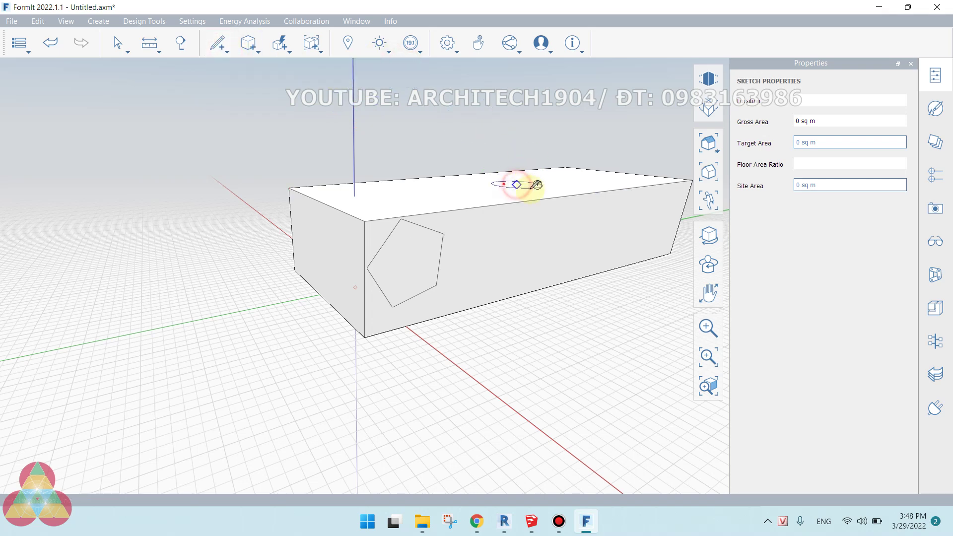
pyautogui.scroll(2, 530, 196)
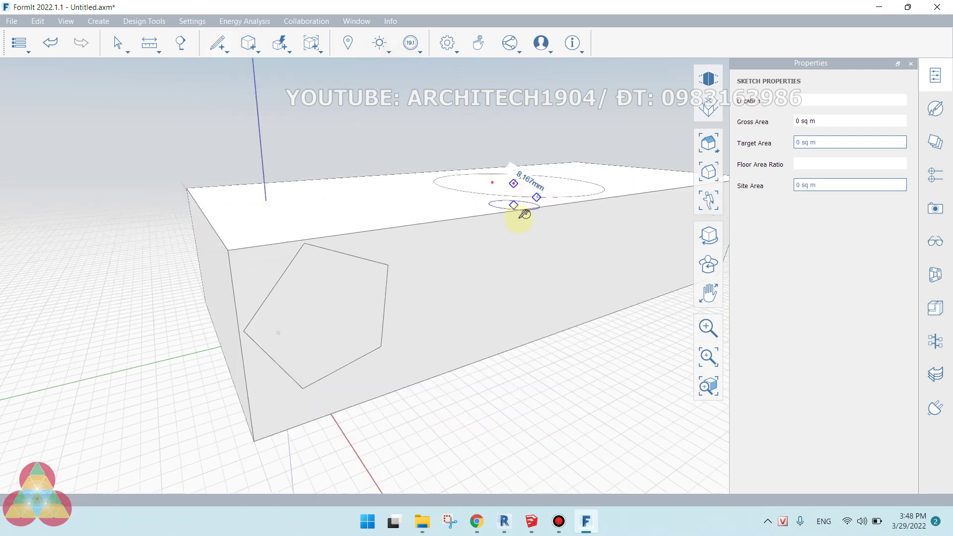
pyautogui.scroll(2, 546, 218)
pyautogui.click(555, 226)
pyautogui.scroll(-2, 570, 273)
pyautogui.moveTo(570, 273); pyautogui.dragTo(568, 257, button='middle')
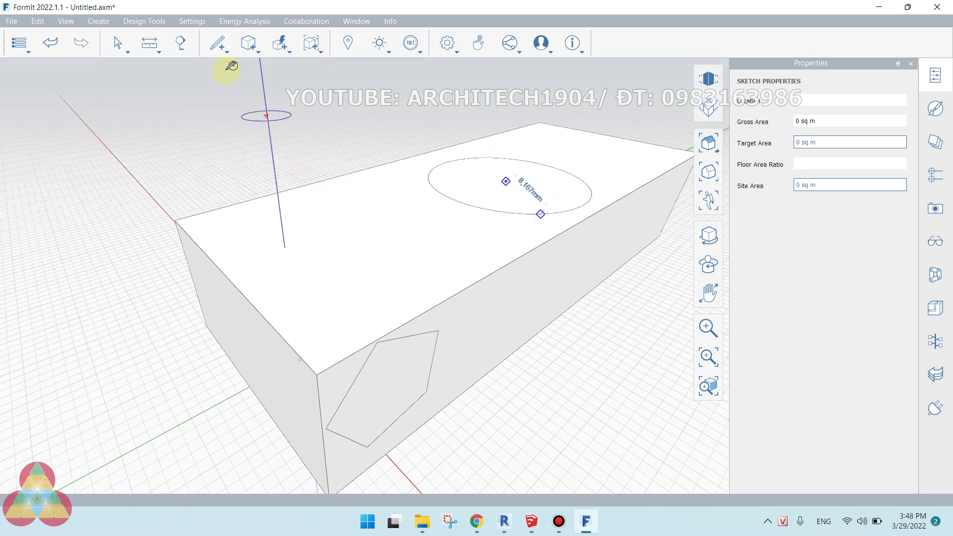
# - Push the pentagon 22,000 mm through the box and the circle 12,000 mm down into it
pyautogui.click(118, 42)
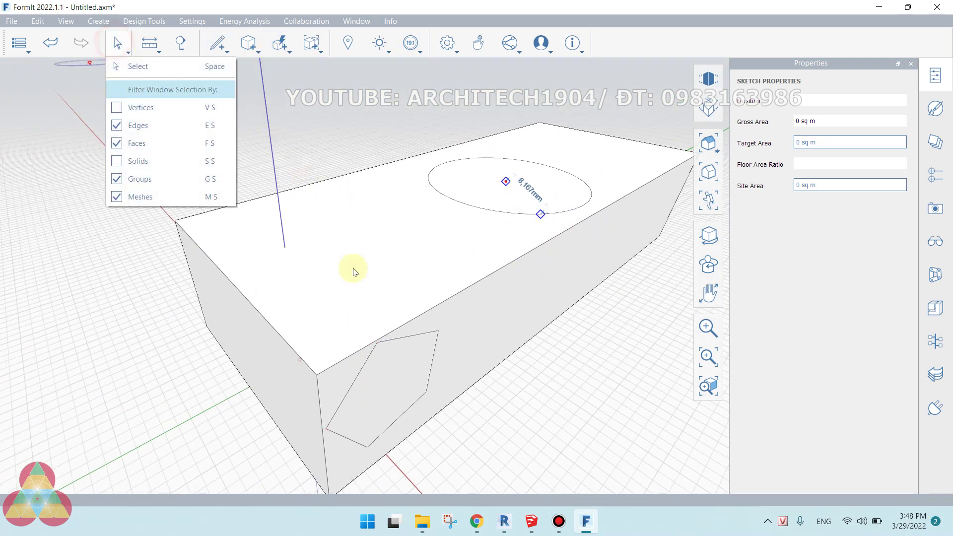
pyautogui.click(166, 67)
pyautogui.click(400, 385)
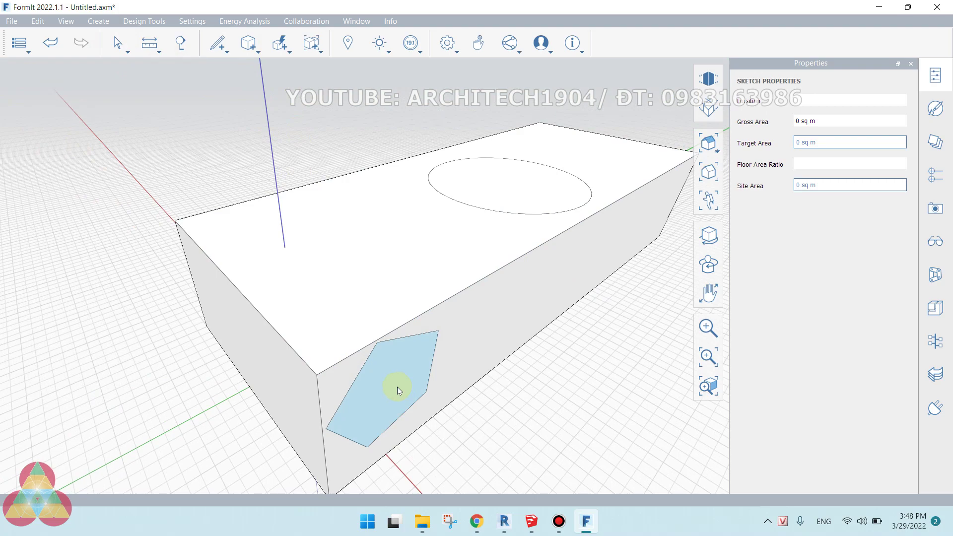
pyautogui.moveTo(396, 386)
pyautogui.mouseDown()
pyautogui.moveTo(203, 233)
pyautogui.moveTo(177, 223)
pyautogui.moveTo(173, 231)
pyautogui.mouseUp()
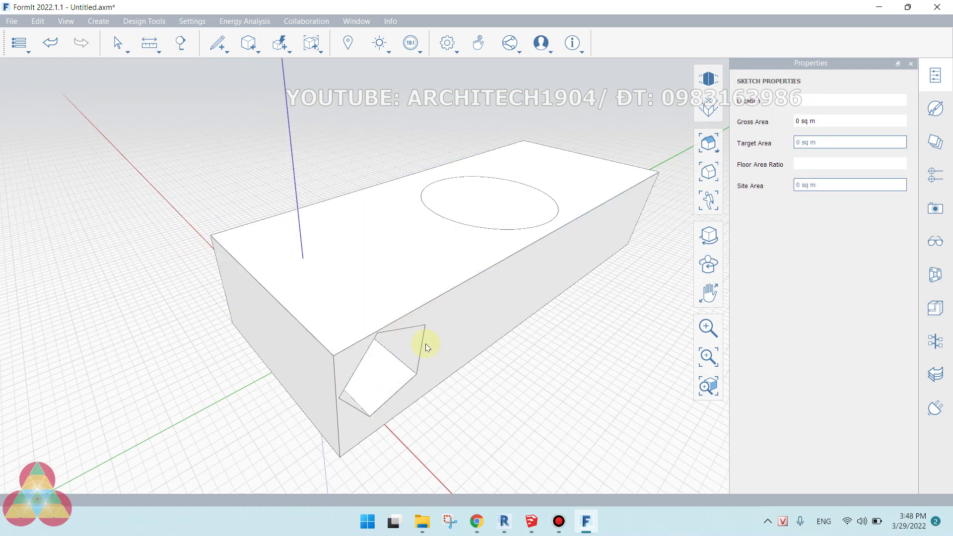
pyautogui.moveTo(425, 340)
pyautogui.mouseDown(button='middle')
pyautogui.moveTo(345, 251)
pyautogui.moveTo(382, 298)
pyautogui.moveTo(491, 272)
pyautogui.moveTo(523, 217)
pyautogui.mouseUp(button='middle')
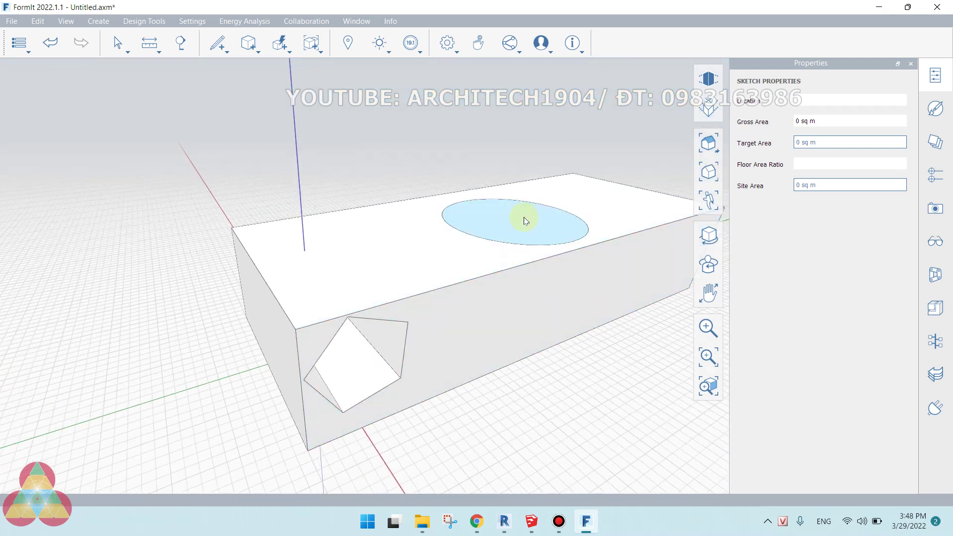
pyautogui.click(505, 219)
pyautogui.moveTo(505, 232); pyautogui.dragTo(308, 452)
pyautogui.moveTo(557, 385)
pyautogui.mouseDown(button='middle')
pyautogui.moveTo(595, 227)
pyautogui.moveTo(597, 273)
pyautogui.moveTo(549, 415)
pyautogui.moveTo(438, 491)
pyautogui.moveTo(621, 347)
pyautogui.moveTo(583, 323)
pyautogui.moveTo(620, 347)
pyautogui.moveTo(593, 395)
pyautogui.moveTo(443, 440)
pyautogui.moveTo(659, 385)
pyautogui.moveTo(623, 383)
pyautogui.moveTo(615, 401)
pyautogui.moveTo(595, 358)
pyautogui.moveTo(545, 319)
pyautogui.moveTo(613, 354)
pyautogui.moveTo(584, 396)
pyautogui.mouseUp(button='middle')
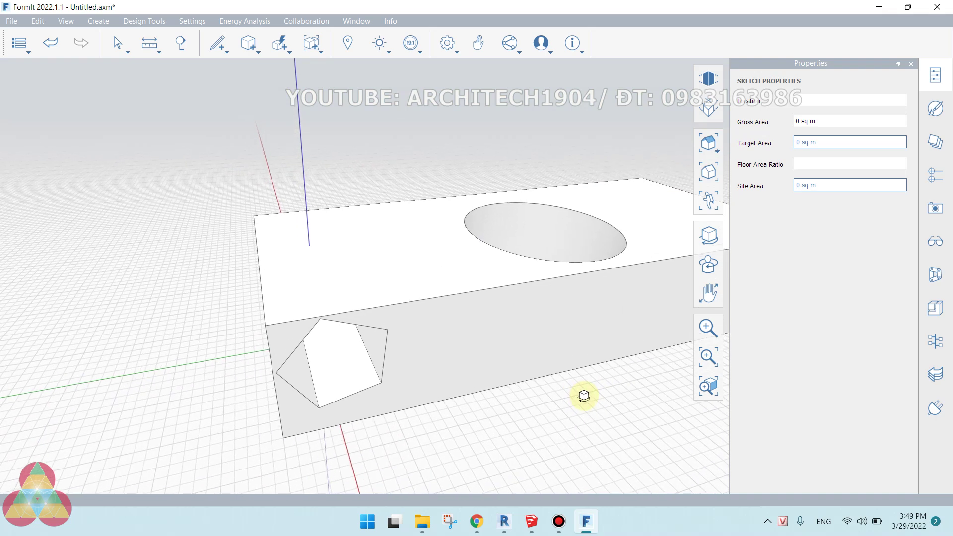
# - Paint the round hole and the box's front side with Brick + Block > Block - Decorative
pyautogui.click(936, 110)
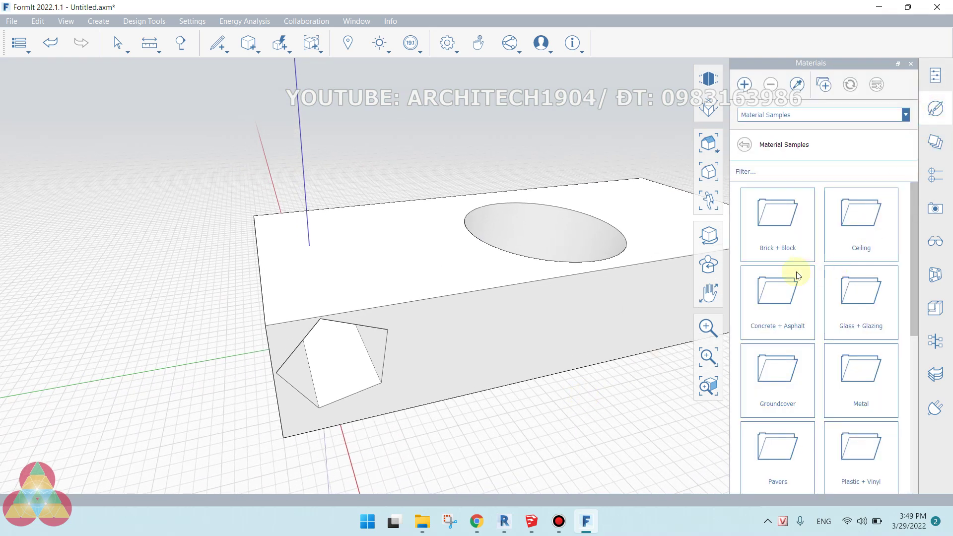
pyautogui.click(787, 245)
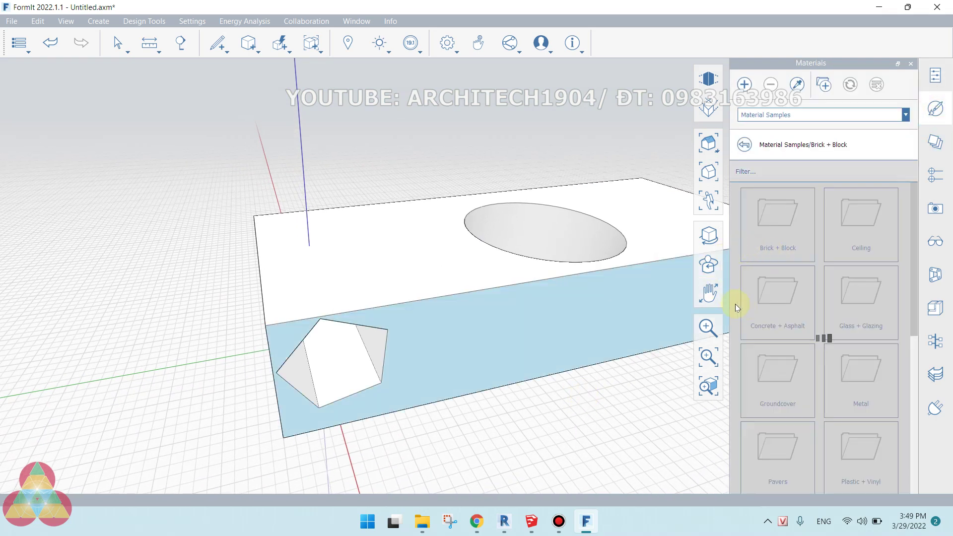
pyautogui.click(861, 298)
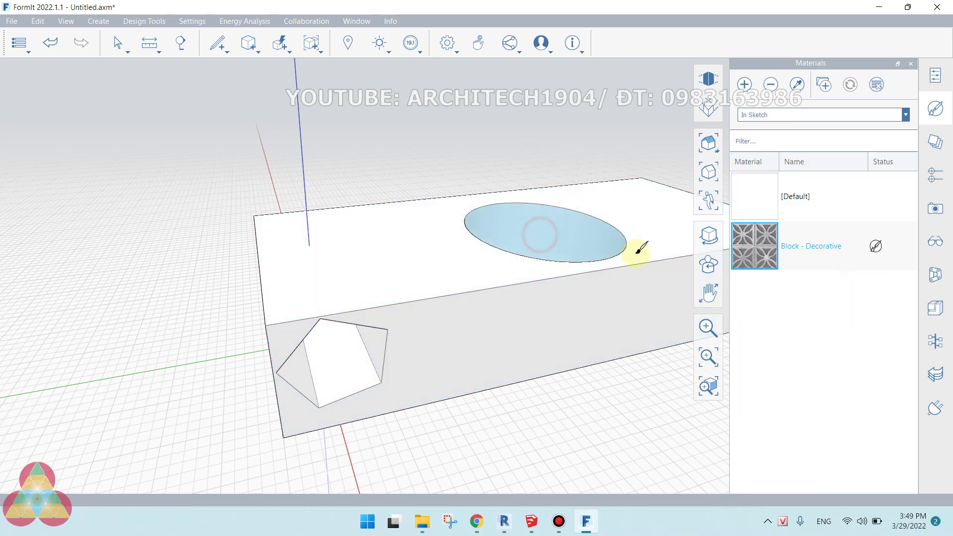
pyautogui.click(591, 251)
pyautogui.scroll(3, 588, 233)
pyautogui.scroll(3, 580, 215)
pyautogui.scroll(-2, 590, 224)
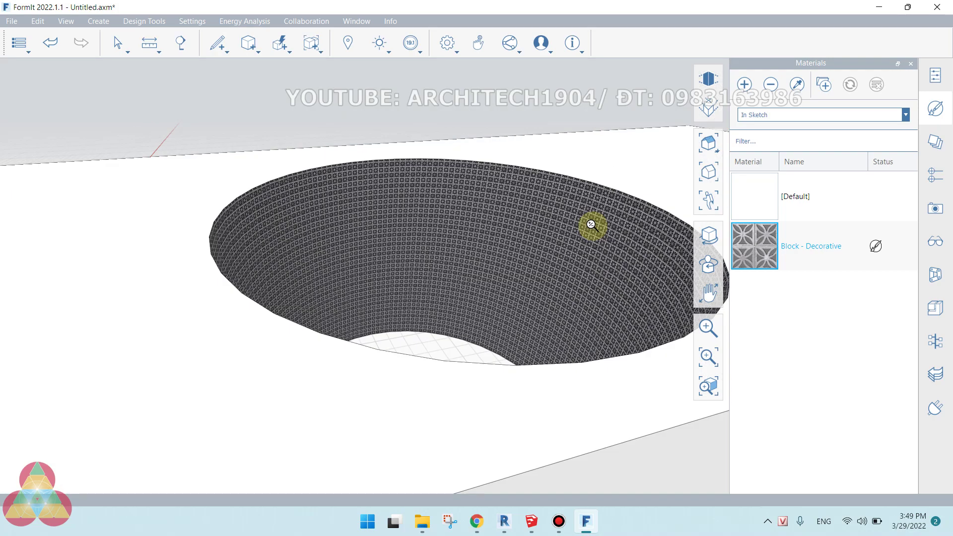
pyautogui.scroll(-5, 591, 225)
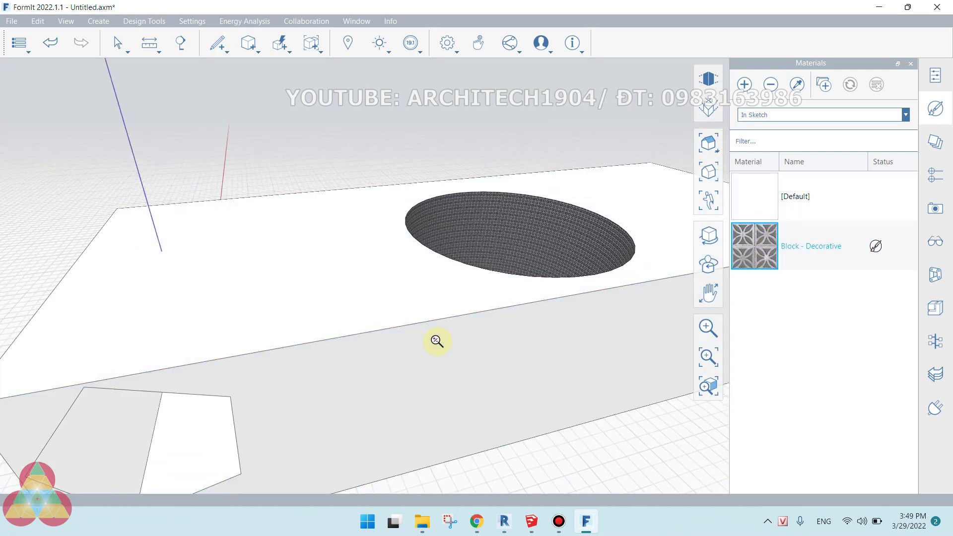
pyautogui.click(449, 347)
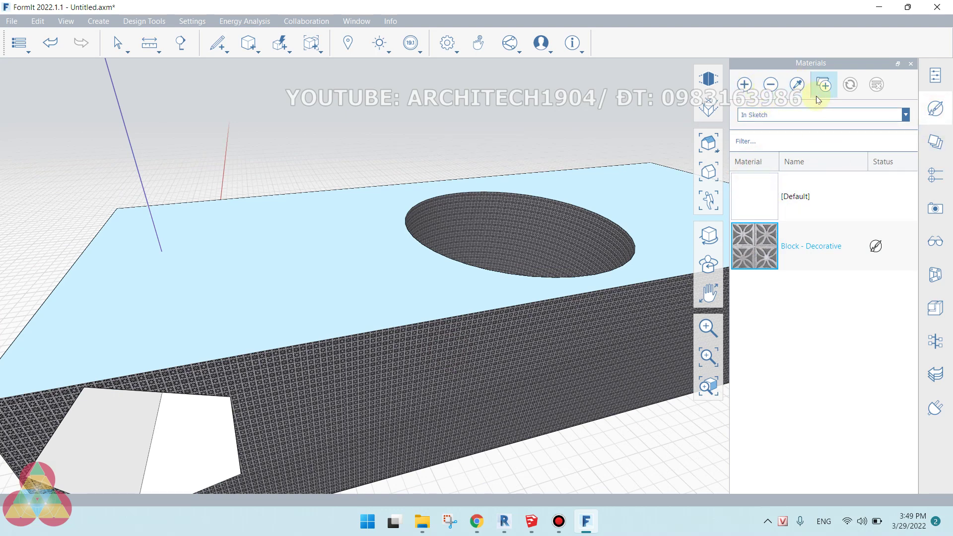
# - Paint the box's top with Block - Aged from Material Samples and orbit to view the result
pyautogui.click(904, 115)
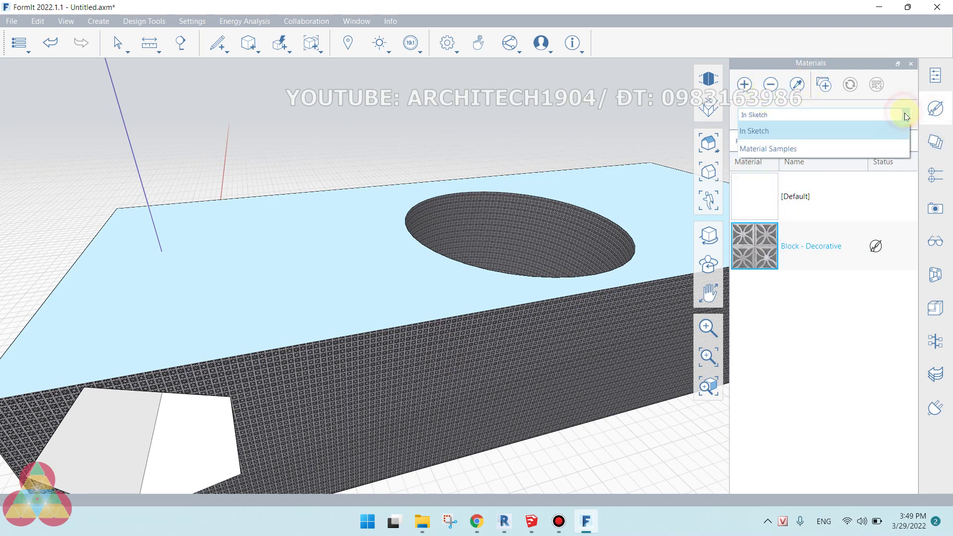
pyautogui.click(823, 147)
pyautogui.click(868, 250)
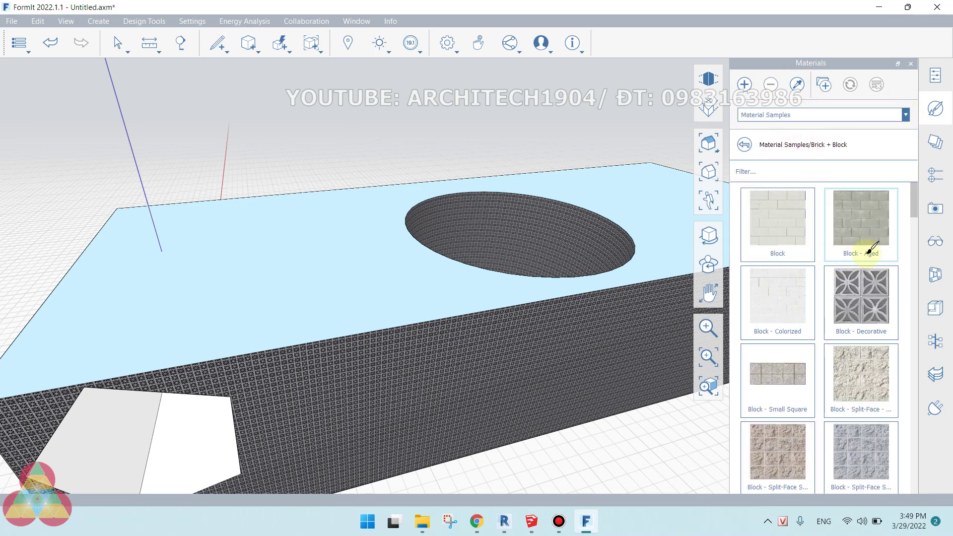
pyautogui.click(358, 304)
pyautogui.scroll(-1, 349, 314)
pyautogui.scroll(-2, 350, 314)
pyautogui.moveTo(308, 340); pyautogui.dragTo(12, 78, button='middle')
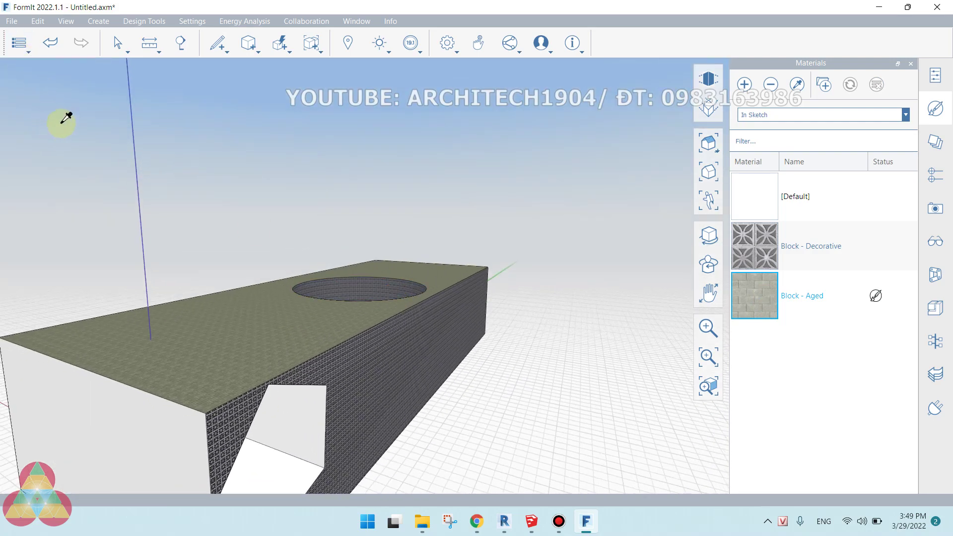
# - Save the model as Form 2 (FormIt AXM) in Desktop\Forrm, then bring Revit forward
pyautogui.hotkey('ctrl', 's')
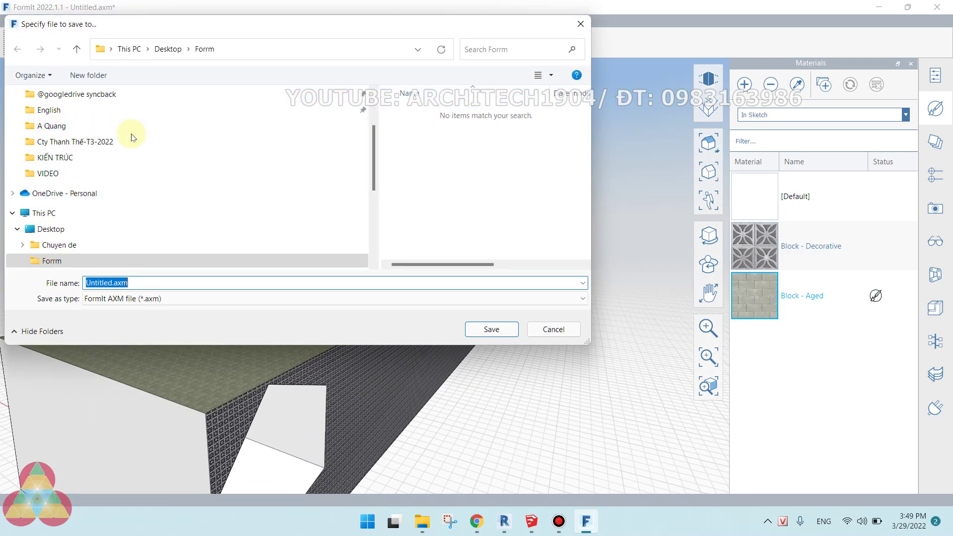
pyautogui.moveTo(372, 142); pyautogui.dragTo(376, 102)
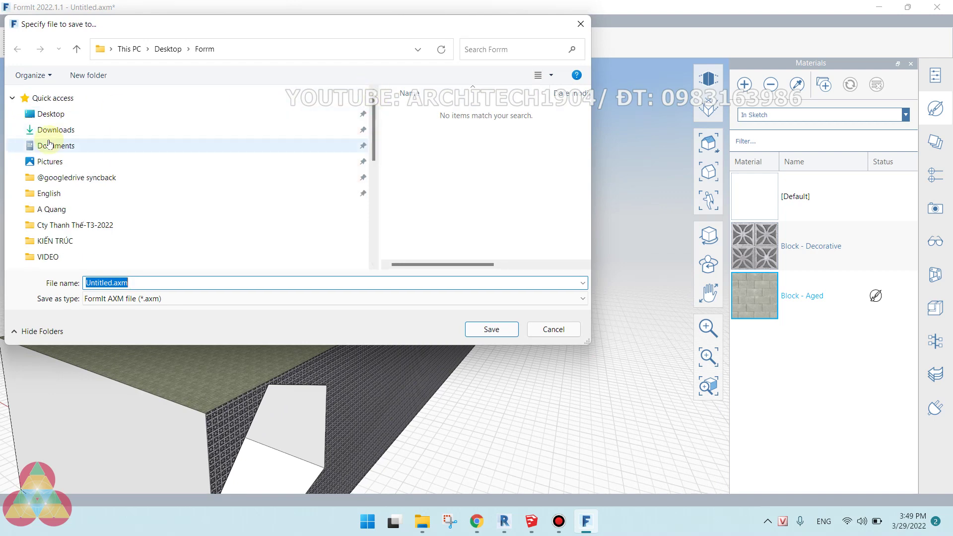
pyautogui.click(58, 112)
pyautogui.doubleClick(522, 134)
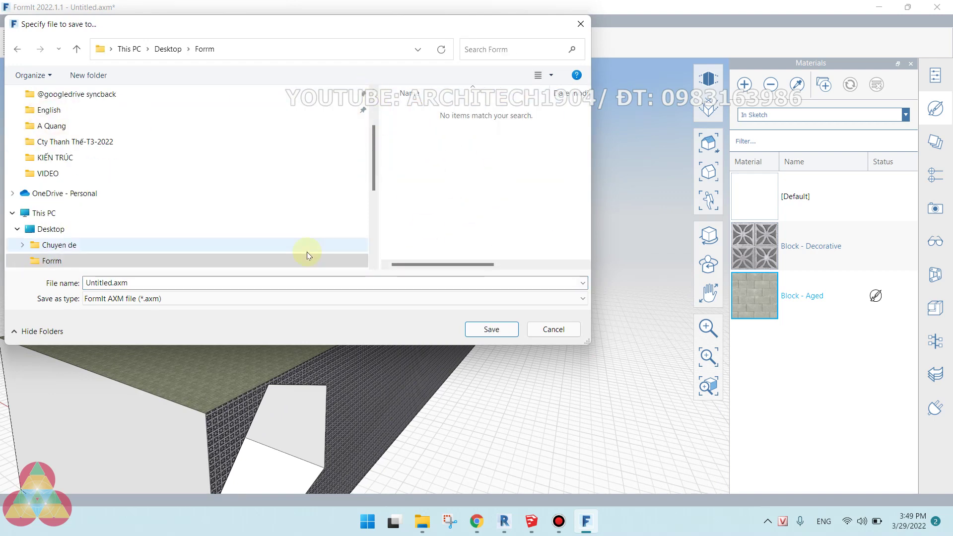
pyautogui.click(186, 284)
pyautogui.write('Form ')
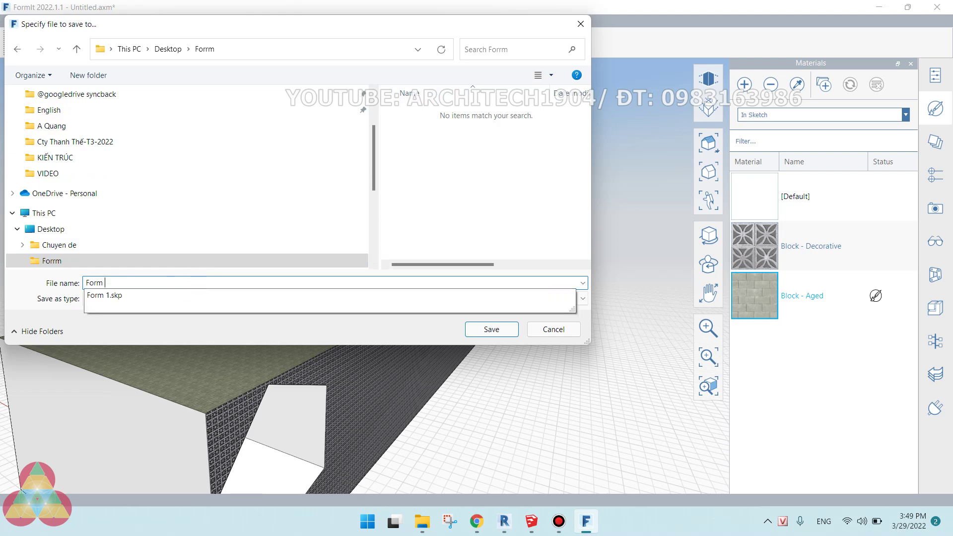
pyautogui.write('2')
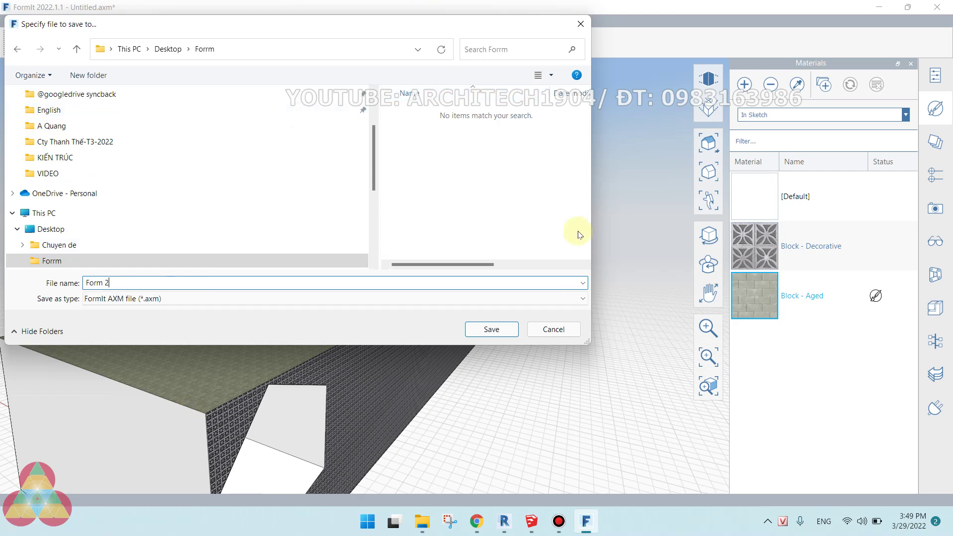
pyautogui.click(178, 299)
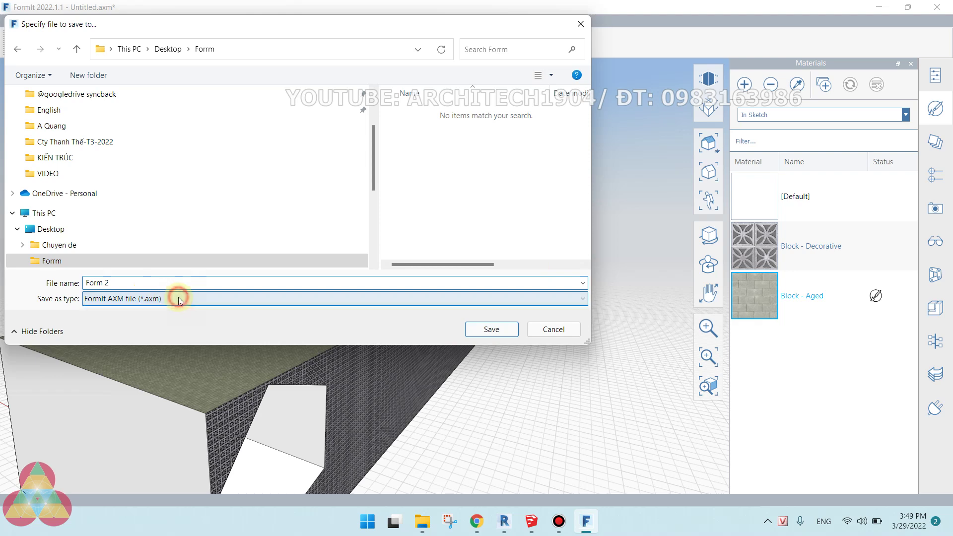
pyautogui.click(178, 333)
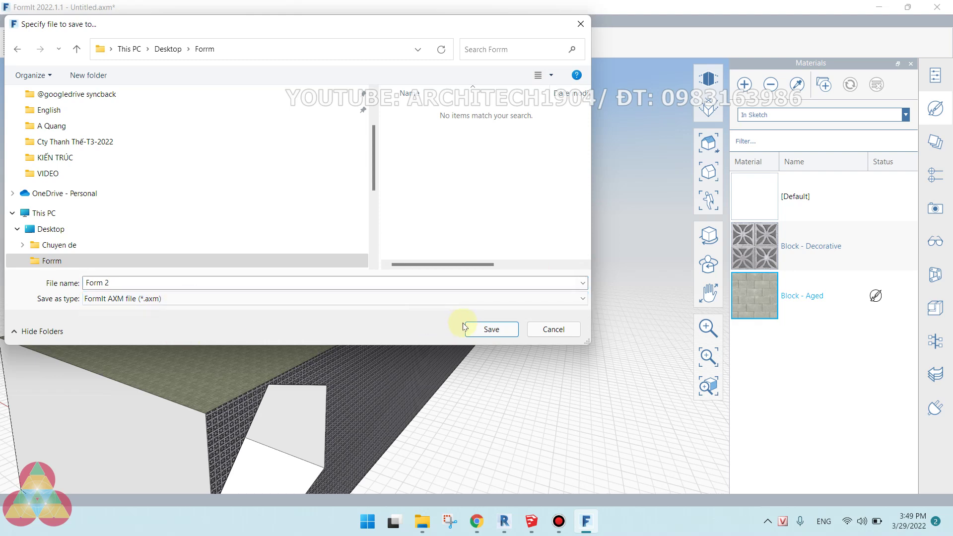
pyautogui.click(485, 329)
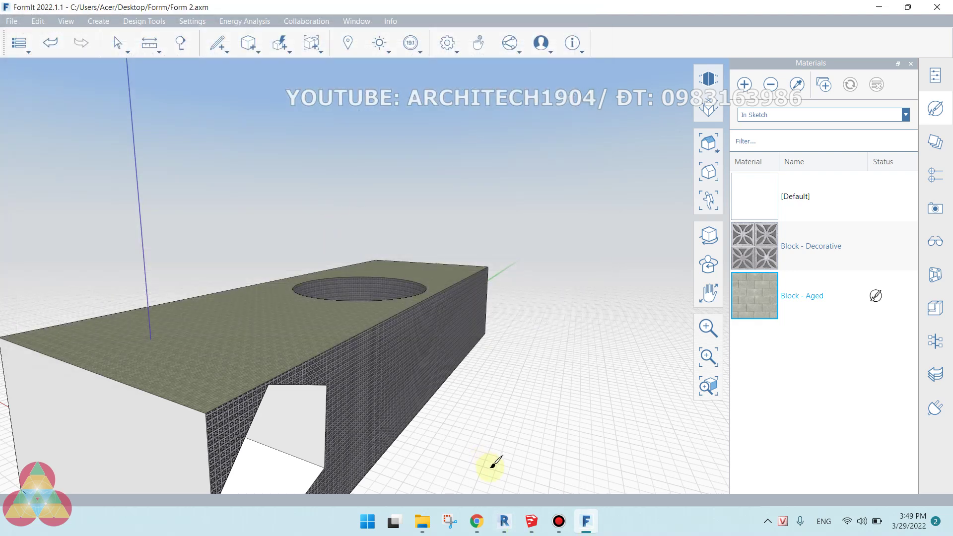
pyautogui.click(505, 521)
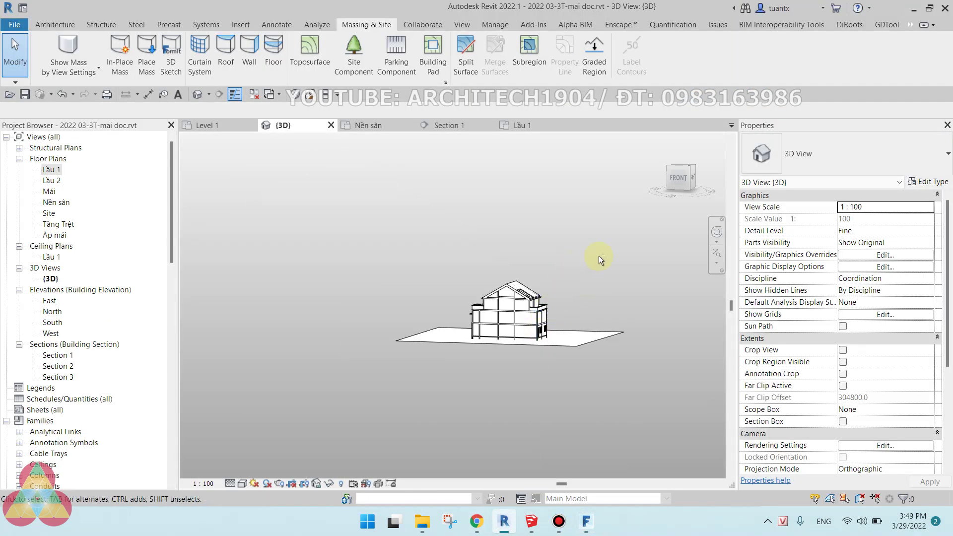
# - Import Desktop\Forrm\Form 2.axm with Auto - Center to Center placement at level Nền sân
pyautogui.keyDown('shift'); pyautogui.moveTo(602, 260); pyautogui.dragTo(553, 308, button='middle'); pyautogui.keyUp('shift')
pyautogui.scroll(3, 567, 277)
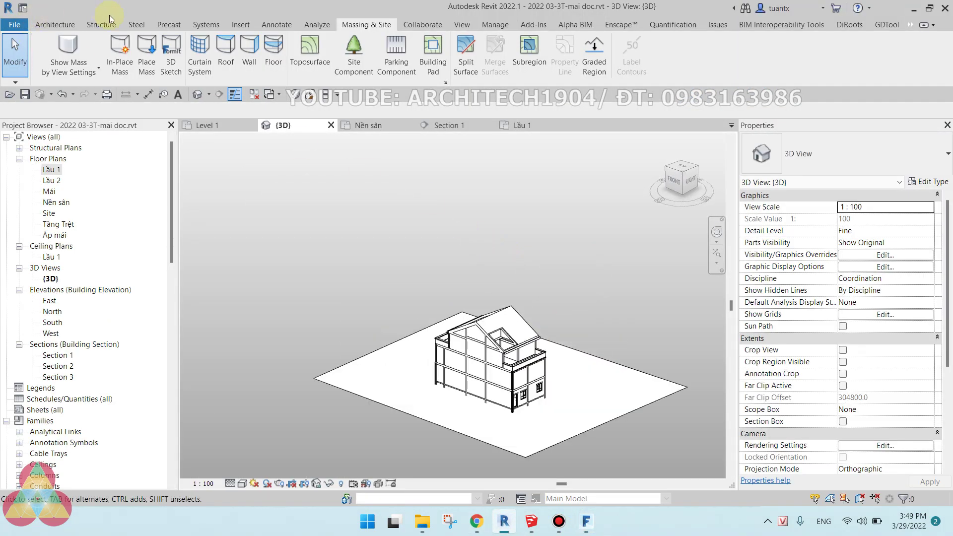
pyautogui.click(241, 27)
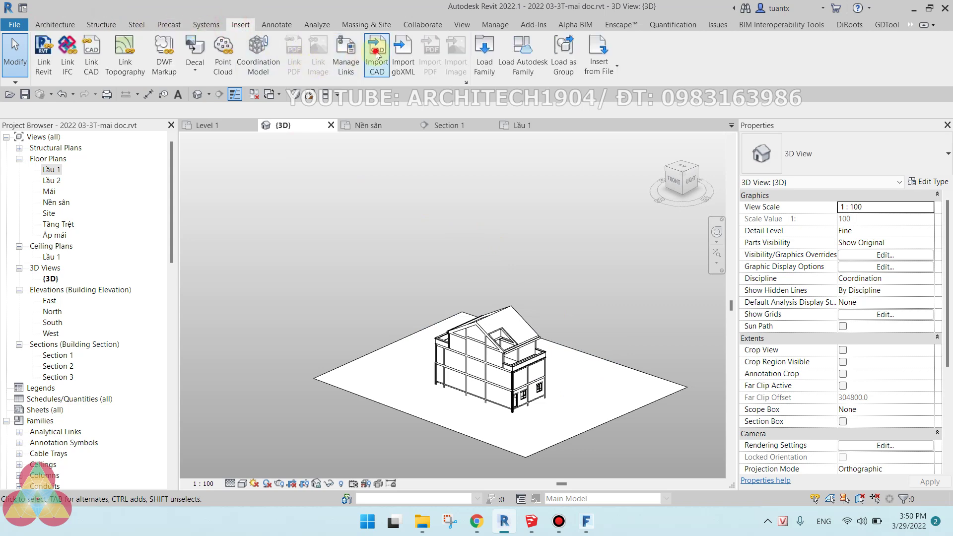
pyautogui.click(376, 54)
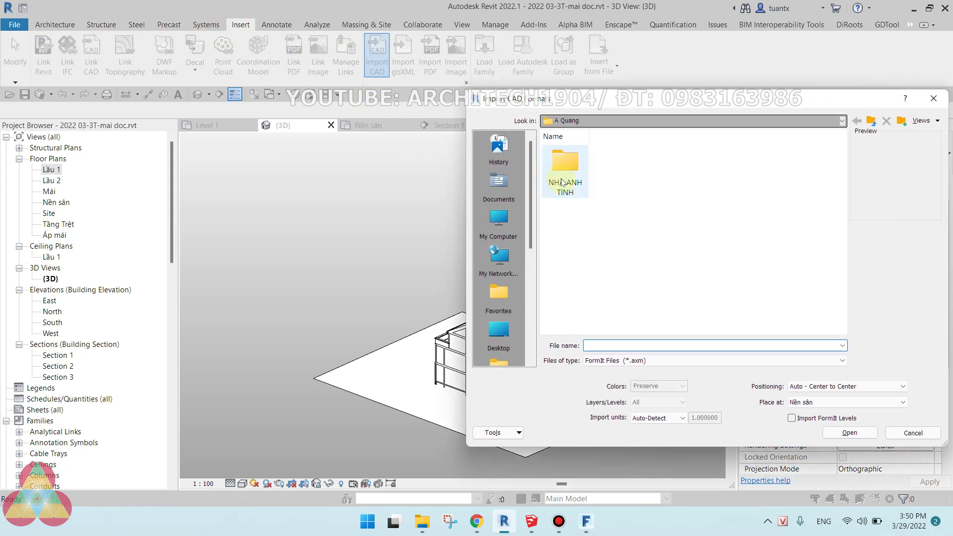
pyautogui.click(498, 218)
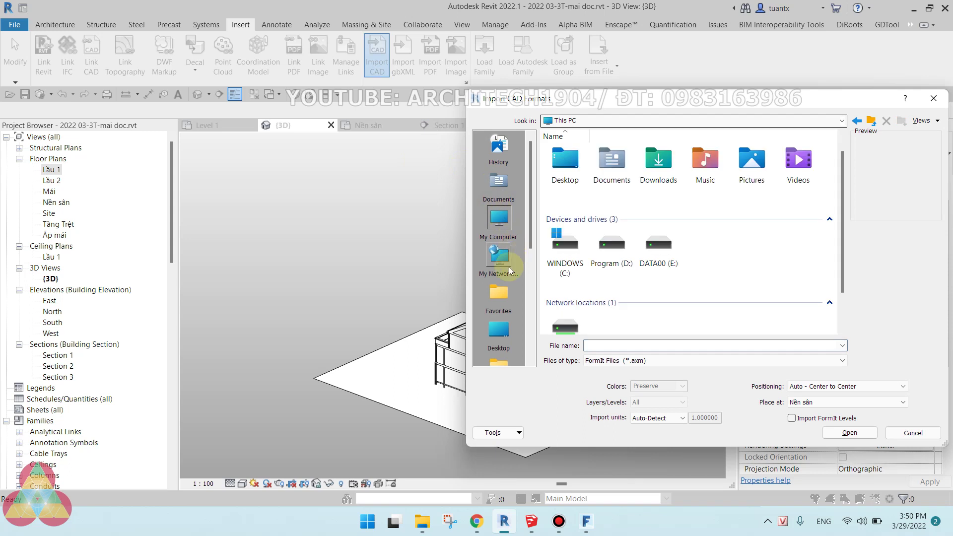
pyautogui.click(498, 330)
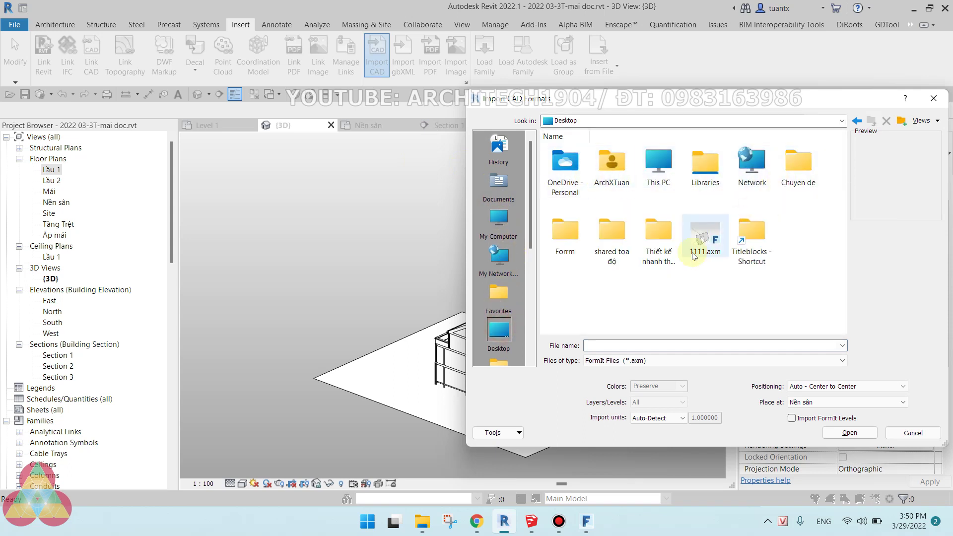
pyautogui.doubleClick(565, 231)
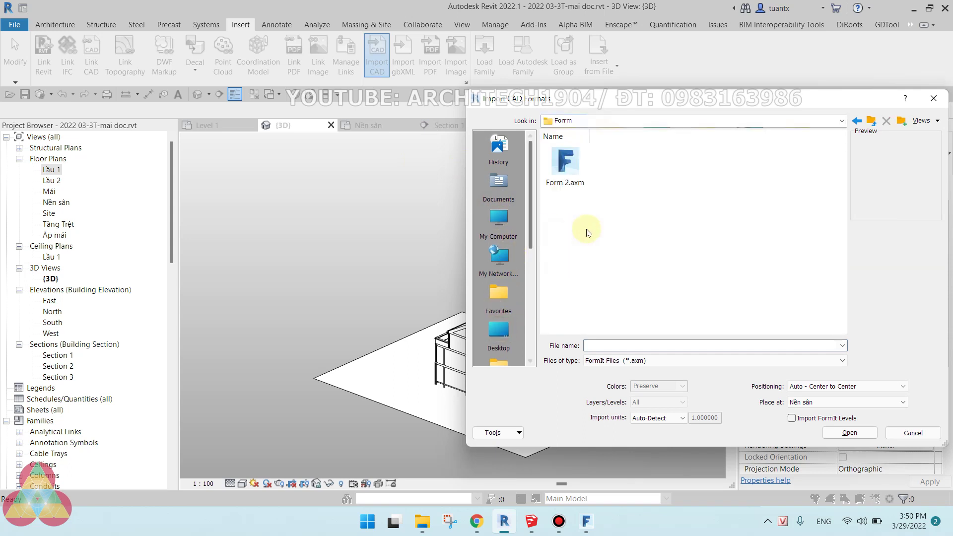
pyautogui.click(565, 161)
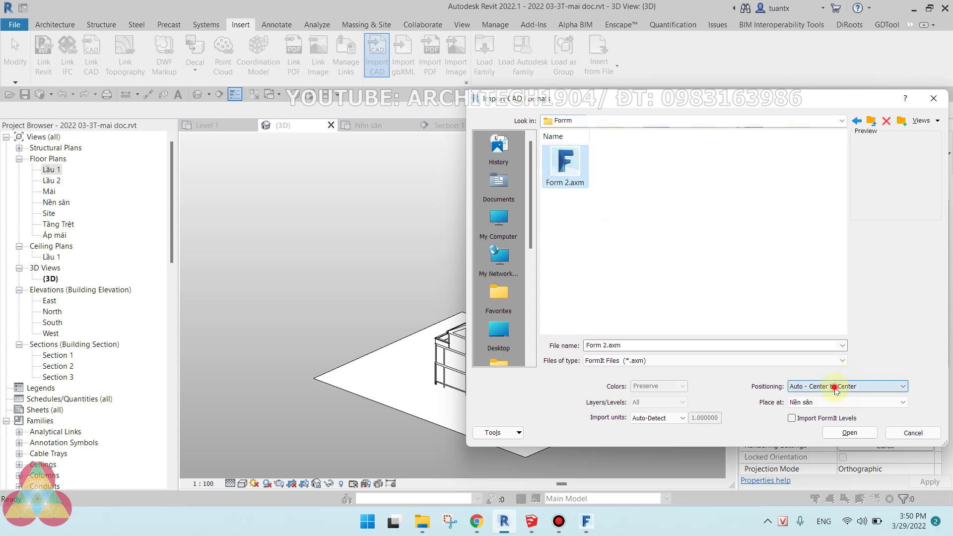
pyautogui.click(835, 390)
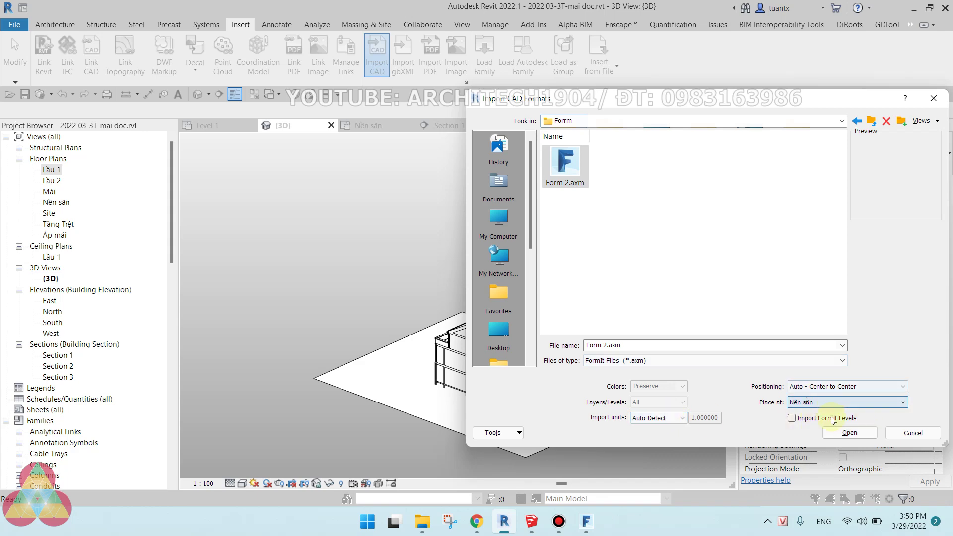
pyautogui.click(849, 432)
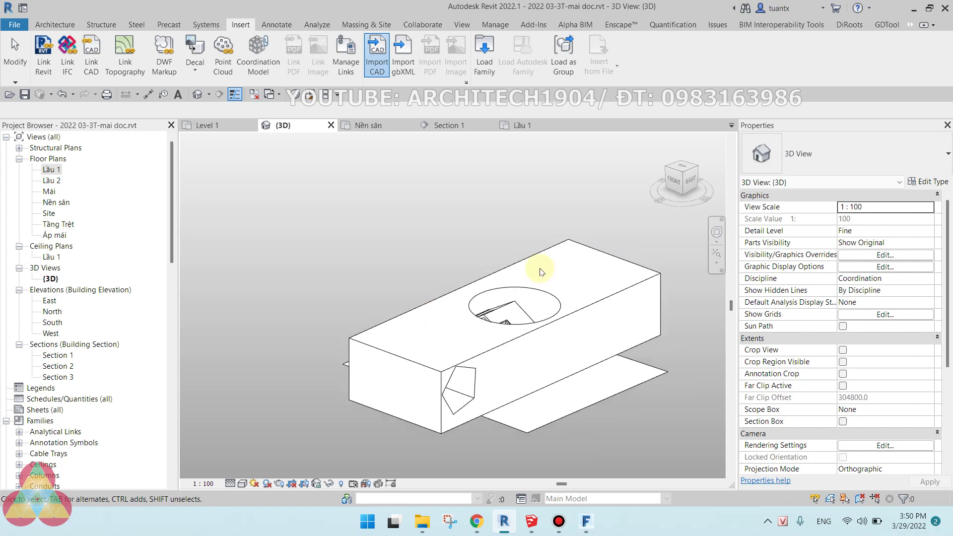
# - Orbit around the imported box and zoom in on its textures in Realistic visual style
pyautogui.click(555, 251)
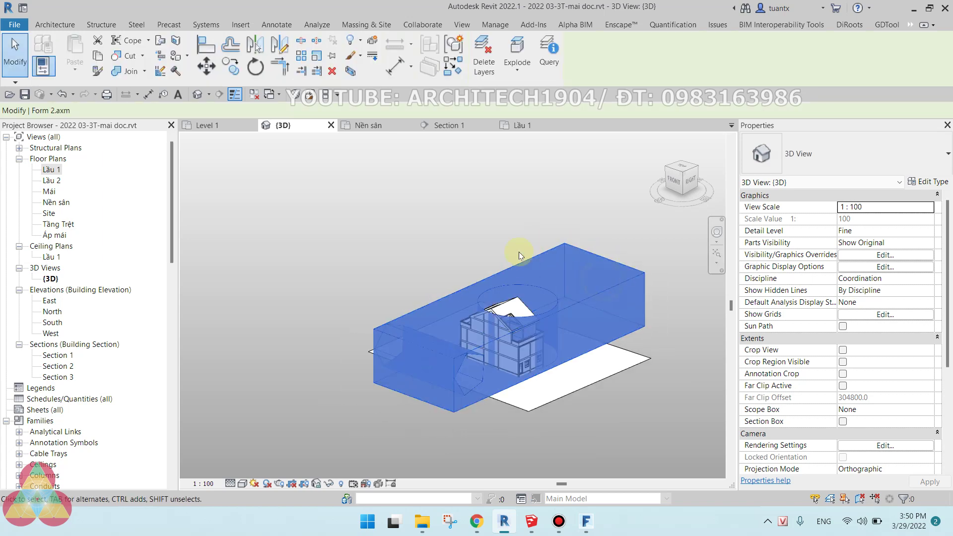
pyautogui.moveTo(531, 223)
pyautogui.keyDown('shift'); pyautogui.mouseDown(button='middle')
pyautogui.moveTo(640, 272)
pyautogui.moveTo(602, 329)
pyautogui.moveTo(446, 366)
pyautogui.moveTo(424, 221)
pyautogui.moveTo(580, 283)
pyautogui.moveTo(347, 213)
pyautogui.moveTo(552, 214)
pyautogui.moveTo(491, 377)
pyautogui.moveTo(453, 404)
pyautogui.mouseUp(button='middle'); pyautogui.keyUp('shift')
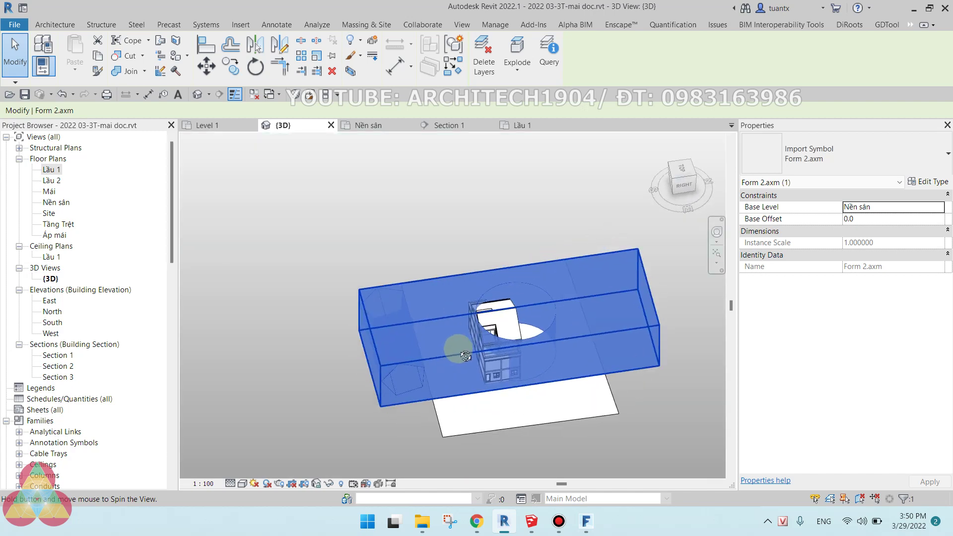
pyautogui.click(317, 358)
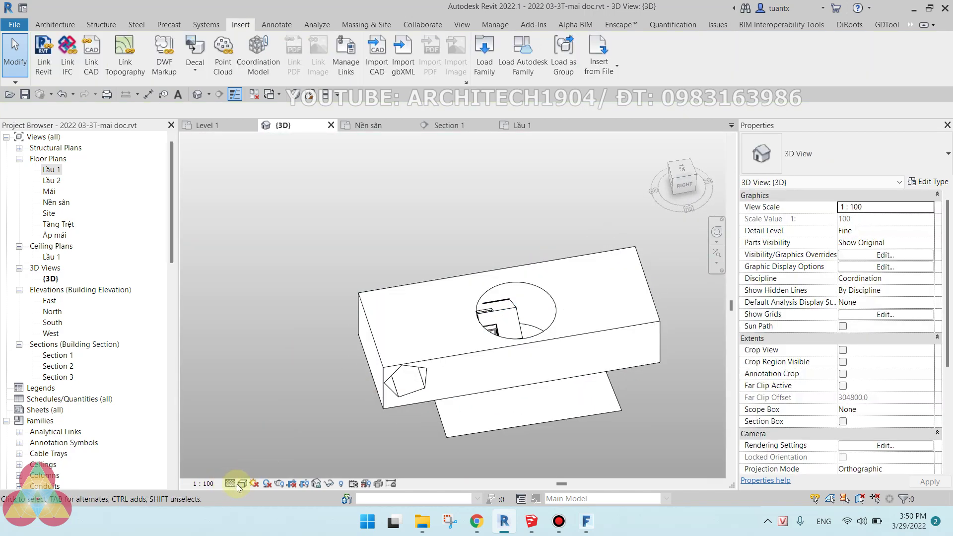
pyautogui.click(241, 484)
pyautogui.click(261, 470)
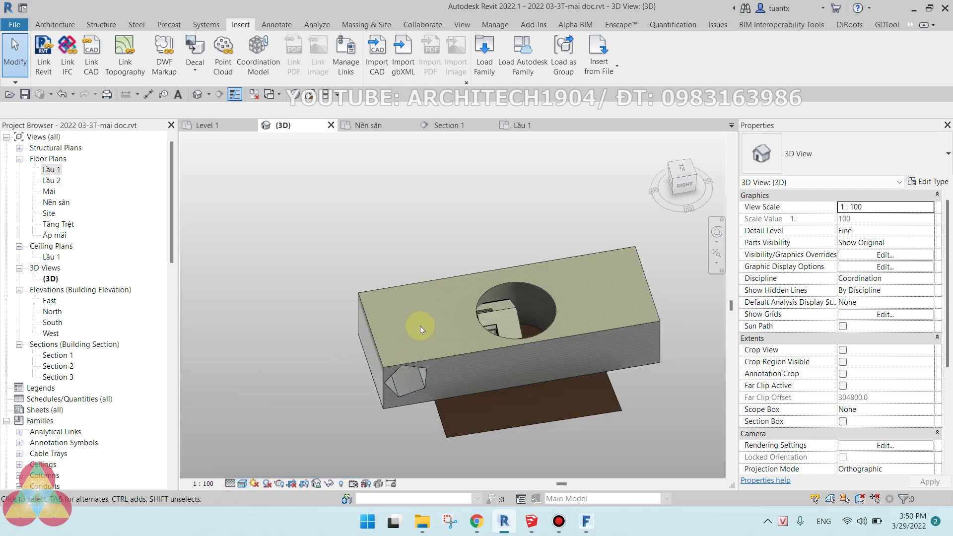
pyautogui.scroll(3, 525, 271)
pyautogui.scroll(2, 571, 341)
pyautogui.scroll(2, 576, 269)
pyautogui.scroll(2, 576, 269)
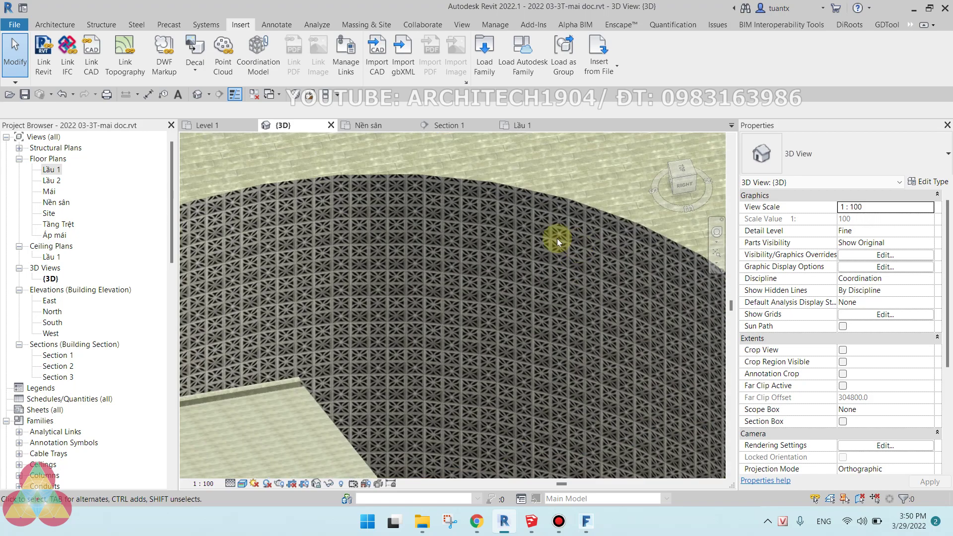
pyautogui.scroll(1, 556, 238)
pyautogui.scroll(1, 574, 210)
pyautogui.scroll(1, 582, 193)
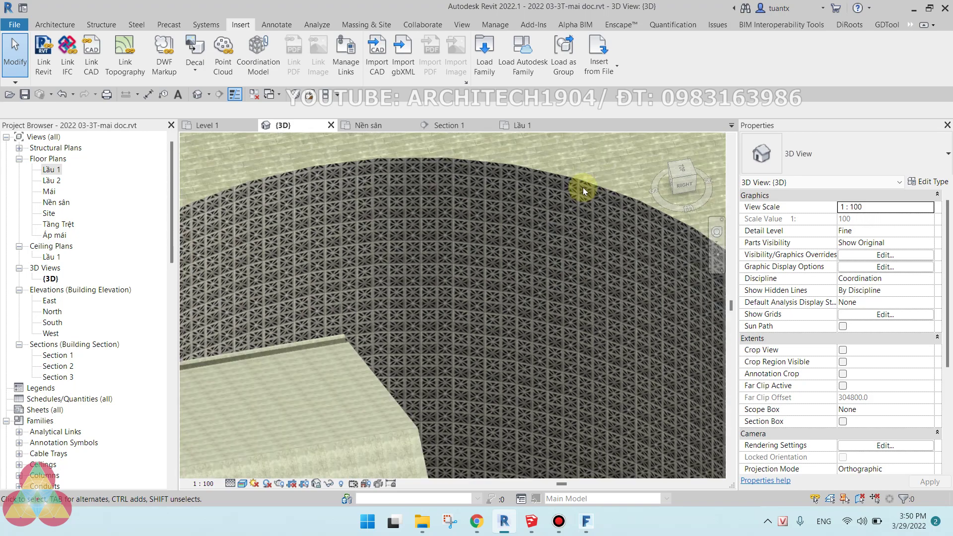
pyautogui.scroll(-10, 583, 194)
# - Return to Hidden Line, delete the imported Form 2.axm, and switch back to FormIt
pyautogui.click(240, 484)
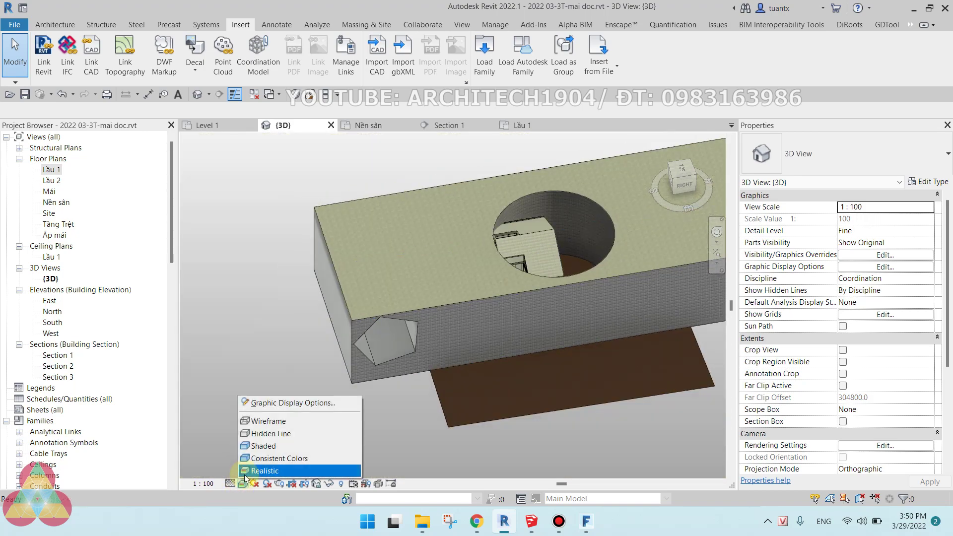
pyautogui.click(261, 434)
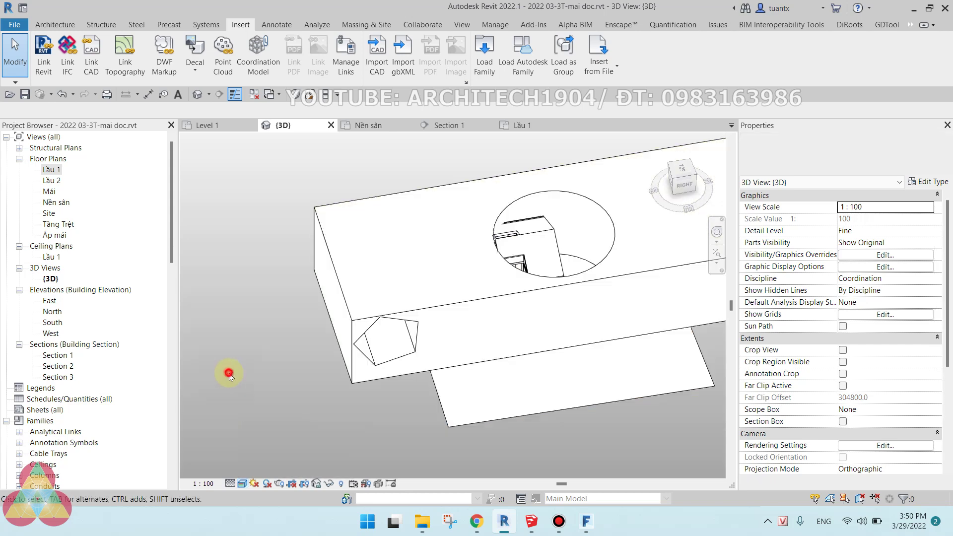
pyautogui.click(325, 239)
pyautogui.press('Delete')
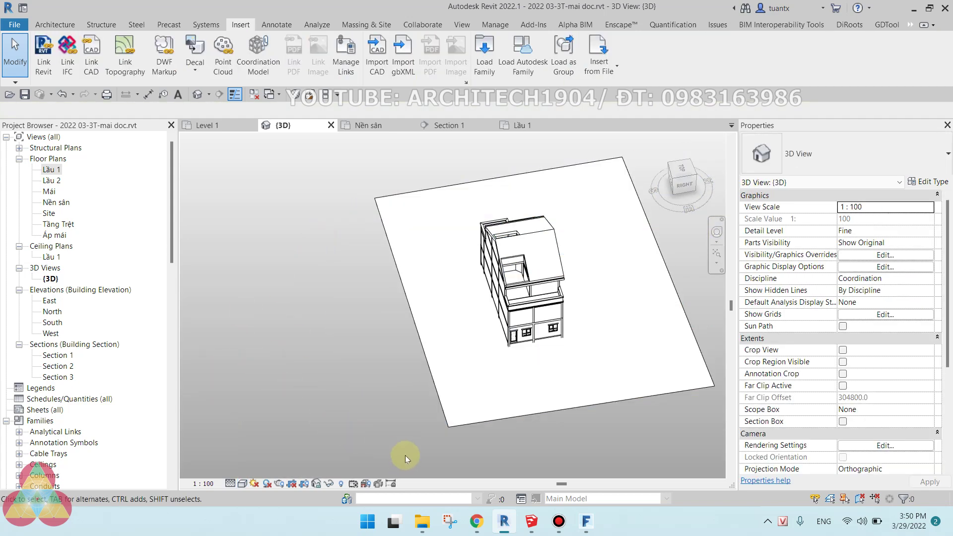
pyautogui.click(586, 521)
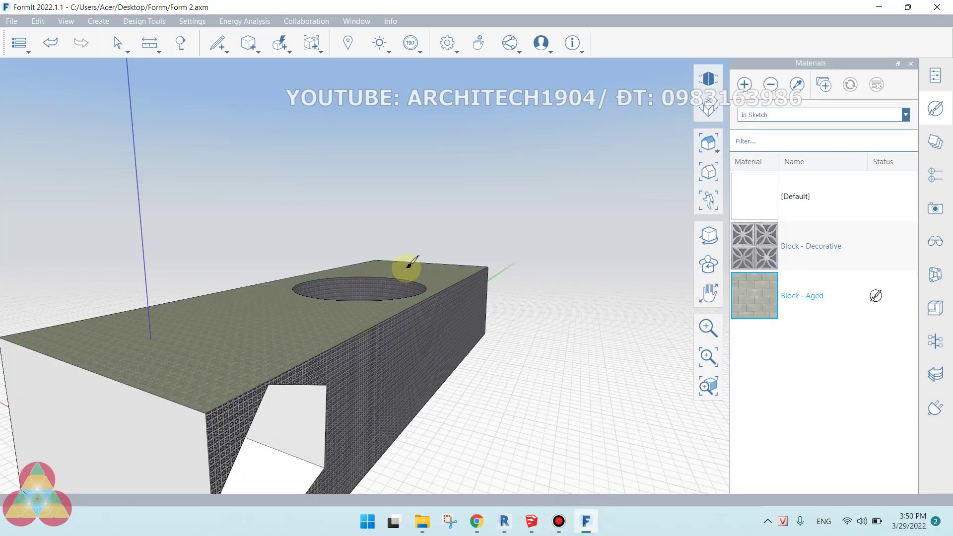
# - Zoom out to see the whole Form 2.axm box in FormIt
pyautogui.scroll(-3, 414, 260)
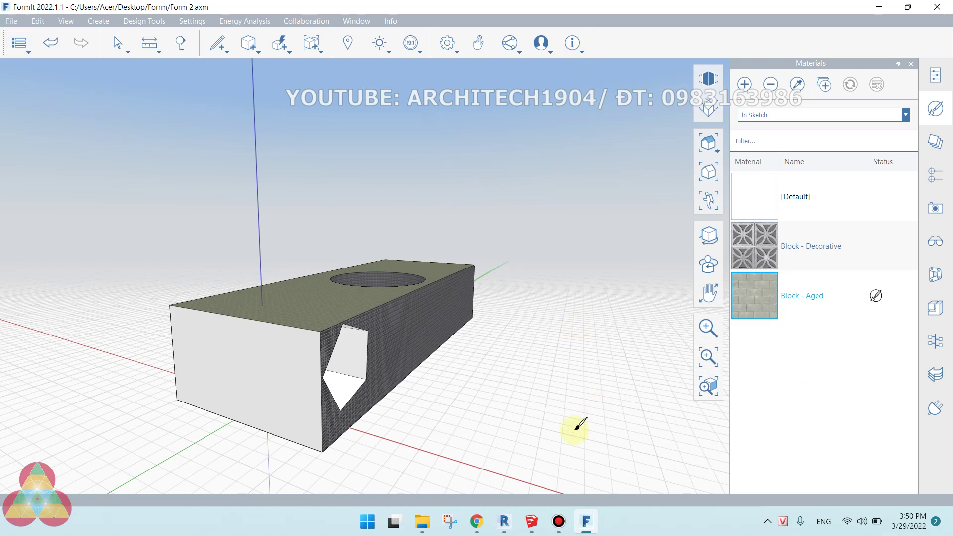
# - In SketchUp, paint the box walls with Concrete Form 4x8 using the Paint Bucket
pyautogui.click(533, 522)
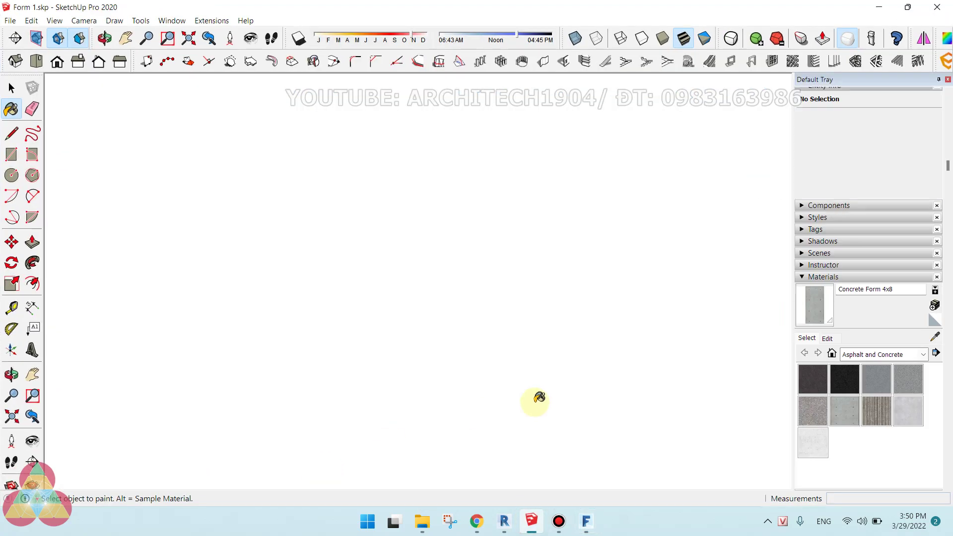
pyautogui.scroll(-2, 404, 334)
pyautogui.scroll(-2, 456, 300)
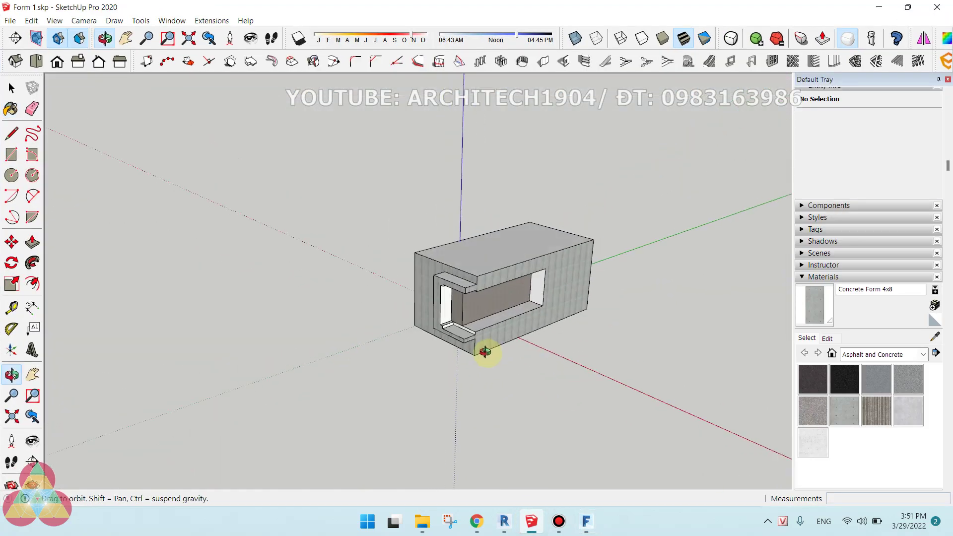
pyautogui.scroll(2, 486, 327)
pyautogui.scroll(3, 489, 308)
pyautogui.scroll(3, 492, 300)
pyautogui.moveTo(492, 300)
pyautogui.mouseDown()
pyautogui.moveTo(453, 246)
pyautogui.moveTo(532, 266)
pyautogui.moveTo(486, 328)
pyautogui.moveTo(481, 319)
pyautogui.moveTo(472, 330)
pyautogui.moveTo(479, 332)
pyautogui.mouseUp()
pyautogui.press('b')
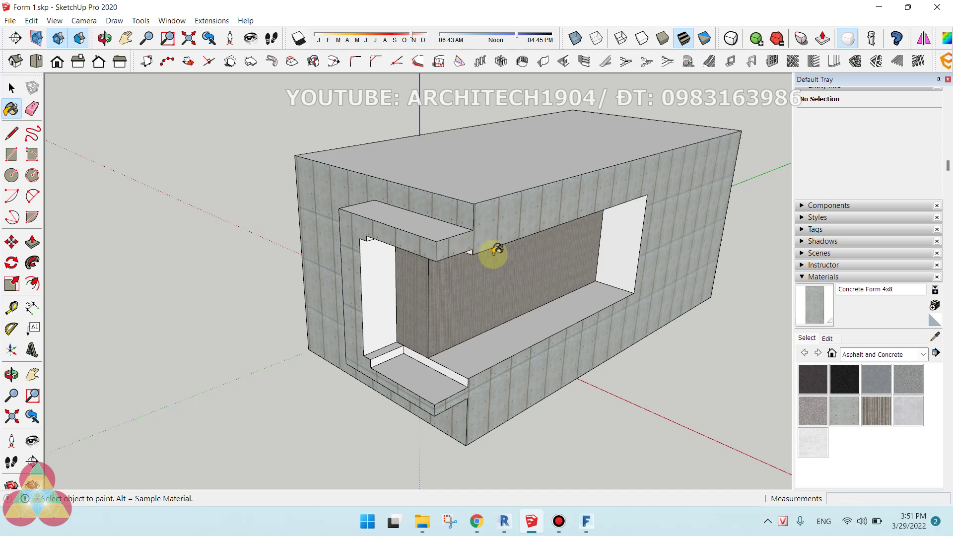
pyautogui.scroll(-1, 501, 255)
pyautogui.scroll(-1, 499, 268)
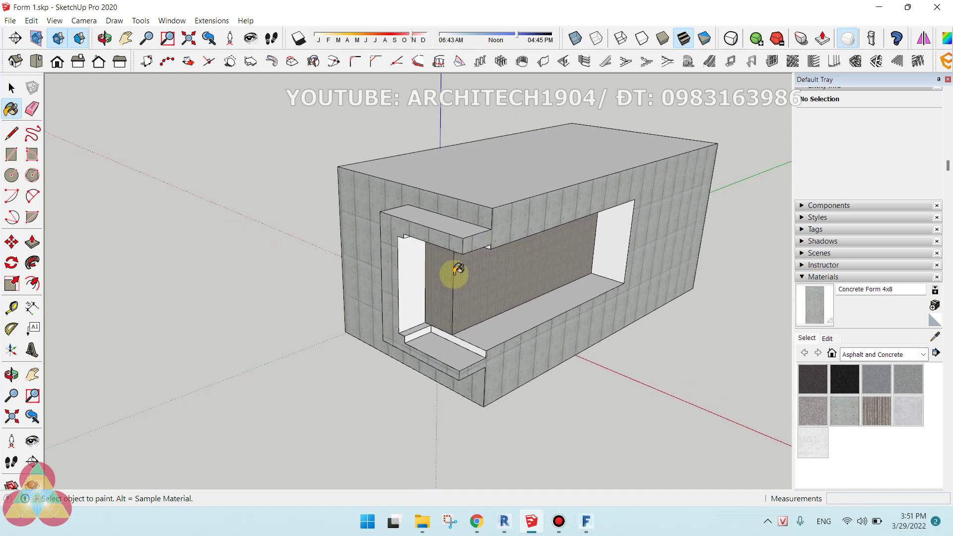
pyautogui.scroll(1, 456, 270)
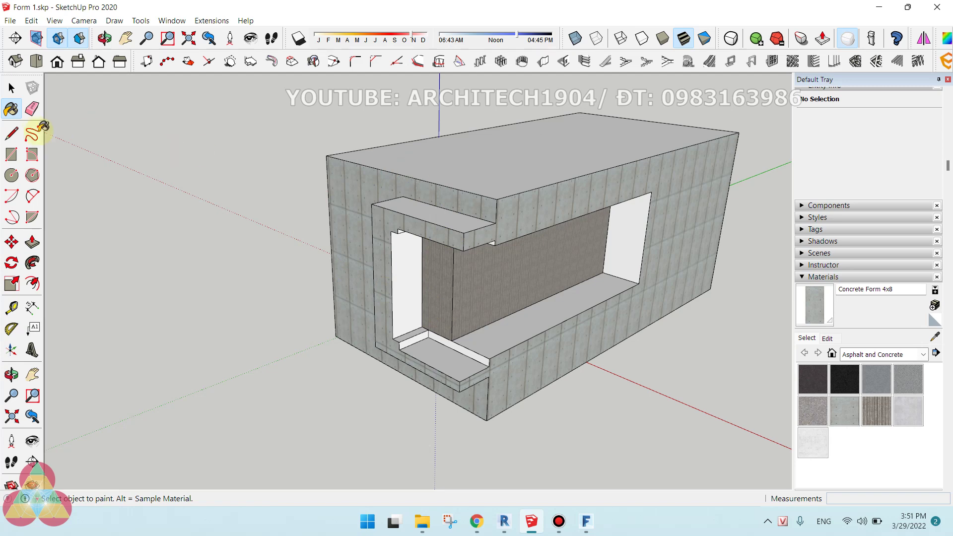
# - Draw a line across the top face from the left edge to the far edge, splitting the roof
pyautogui.click(11, 133)
pyautogui.click(475, 130)
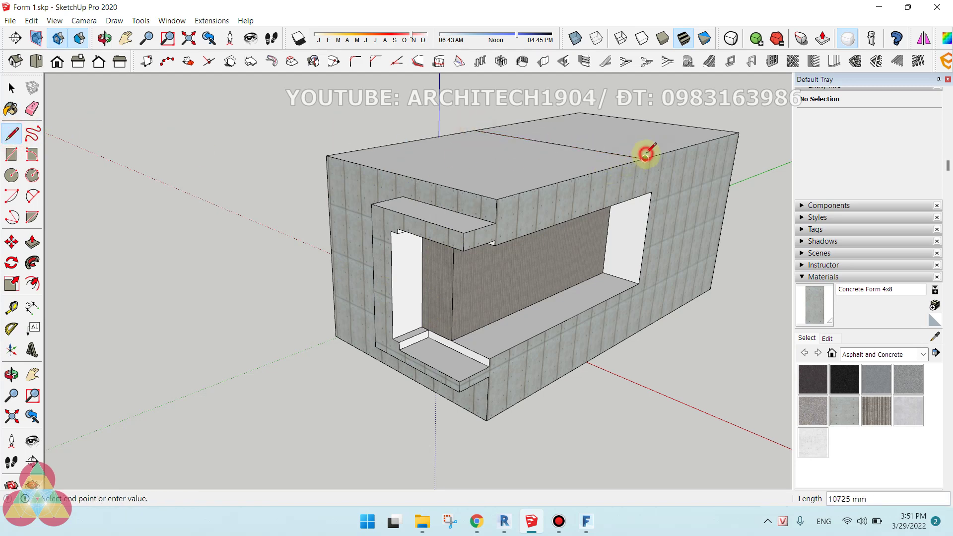
pyautogui.click(645, 153)
pyautogui.press('space')
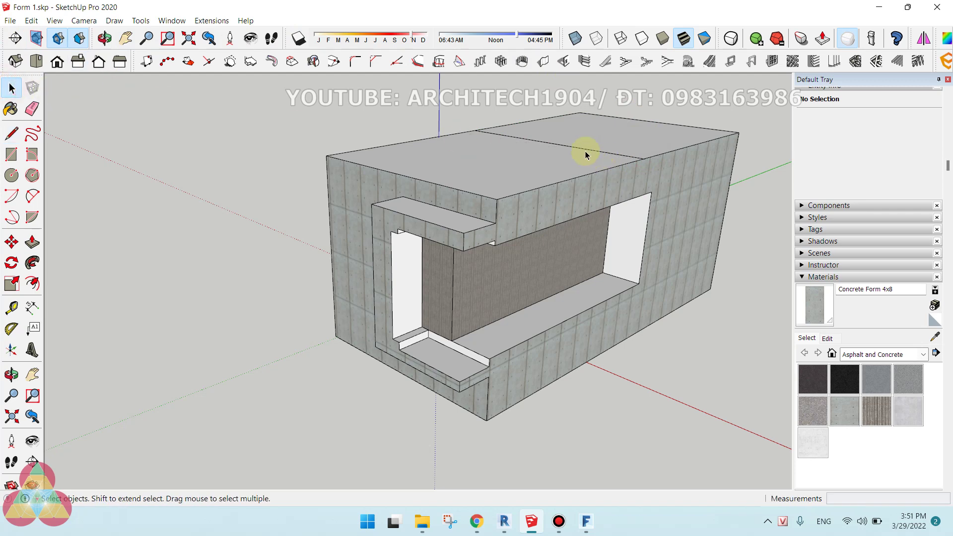
# - Move the new roof edge straight up along the blue axis so the roof slopes
pyautogui.click(588, 151)
pyautogui.scroll(3, 586, 159)
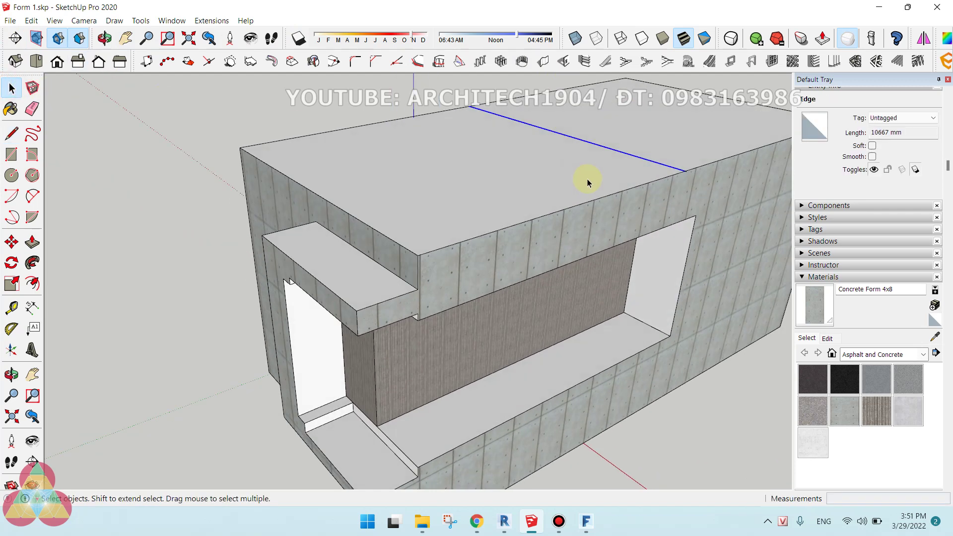
pyautogui.click(587, 184)
pyautogui.click(614, 152)
pyautogui.scroll(-2, 614, 151)
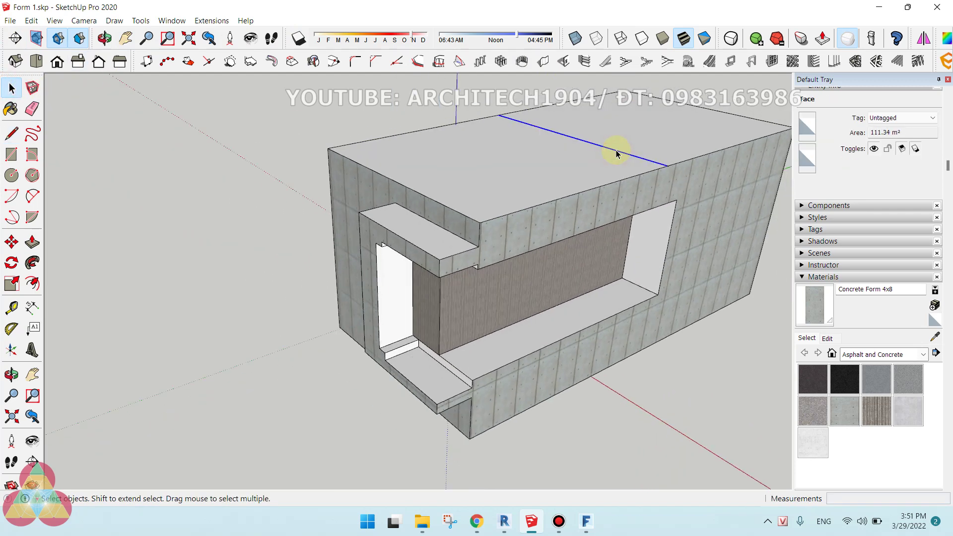
pyautogui.press('m')
pyautogui.click(670, 163)
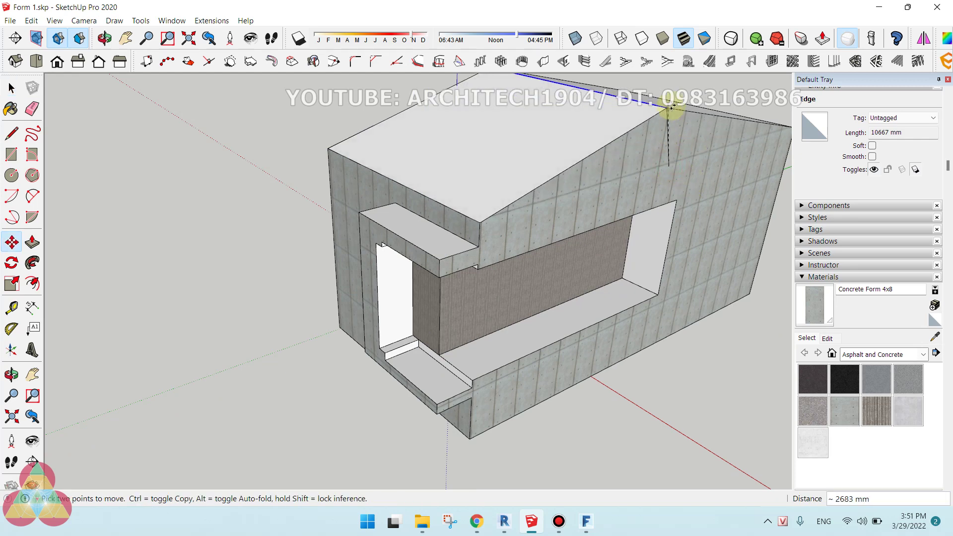
pyautogui.click(668, 105)
pyautogui.scroll(-3, 659, 177)
# - Orbit to check the sloped roof, then switch back to FormIt
pyautogui.moveTo(659, 177); pyautogui.dragTo(298, 117, button='middle')
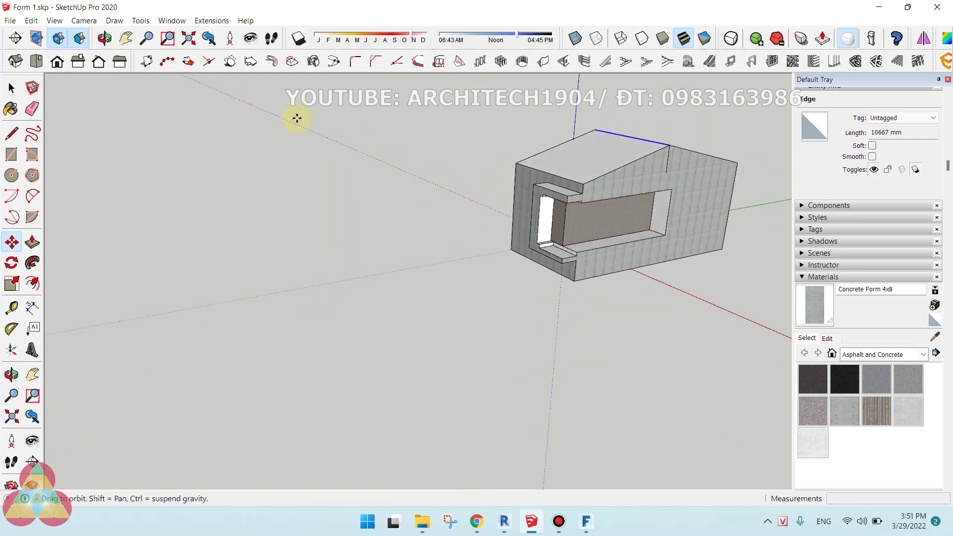
pyautogui.click(12, 88)
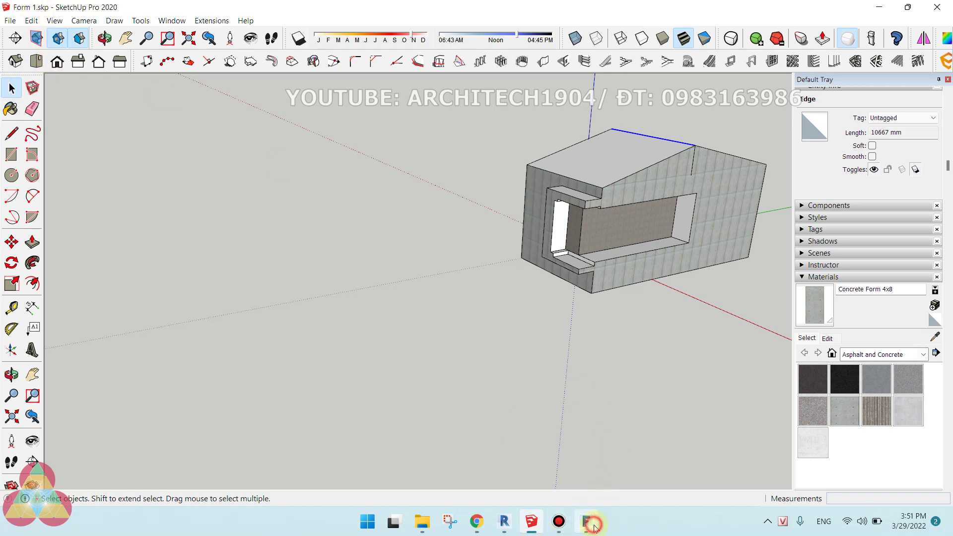
pyautogui.click(591, 522)
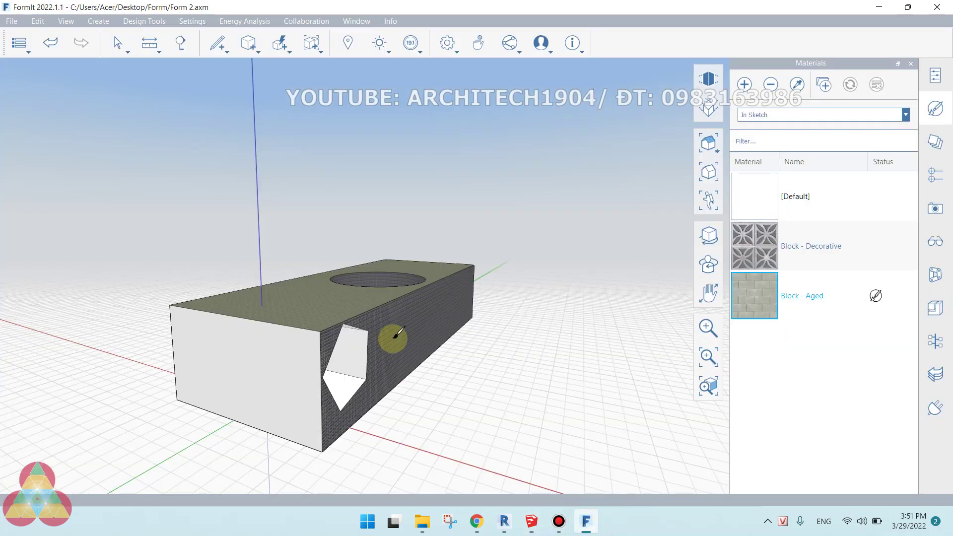
# - Open Form 1.skp locally from Desktop\Forrm with the All Supported Formats filter
pyautogui.click(4, 21)
pyautogui.moveTo(43, 55)
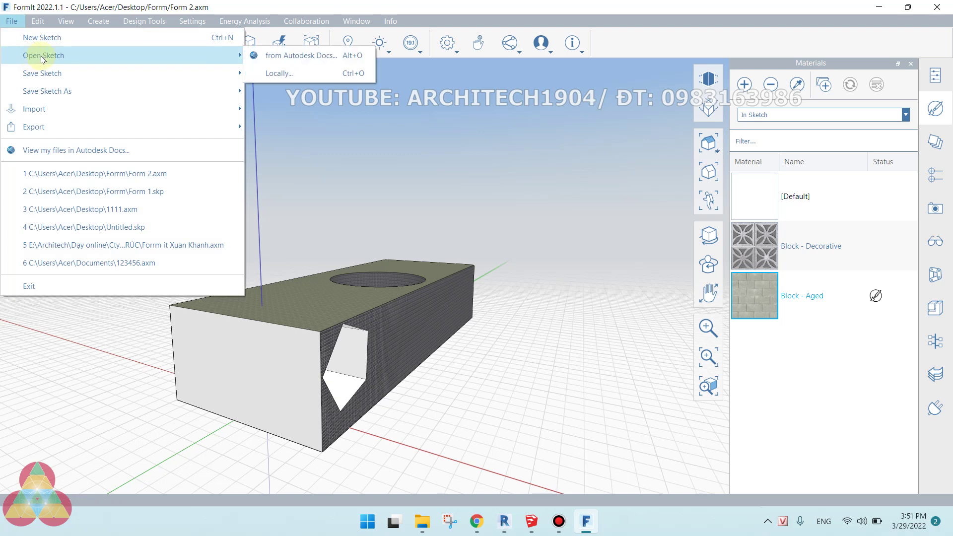
pyautogui.click(277, 72)
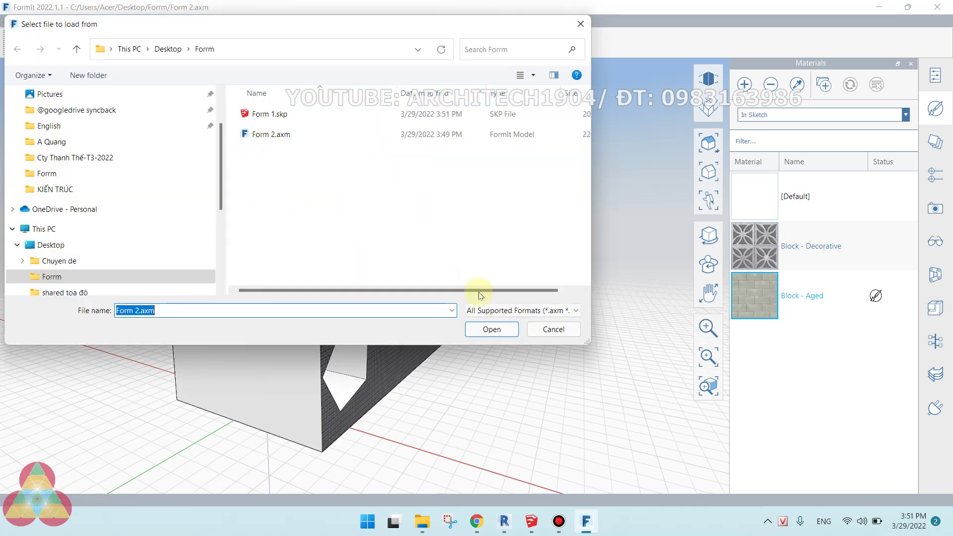
pyautogui.click(496, 311)
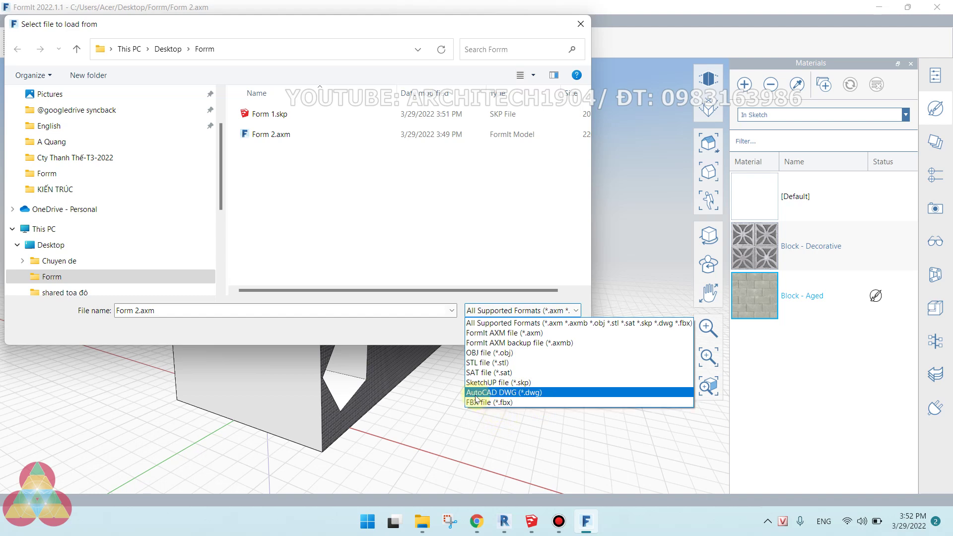
pyautogui.click(485, 323)
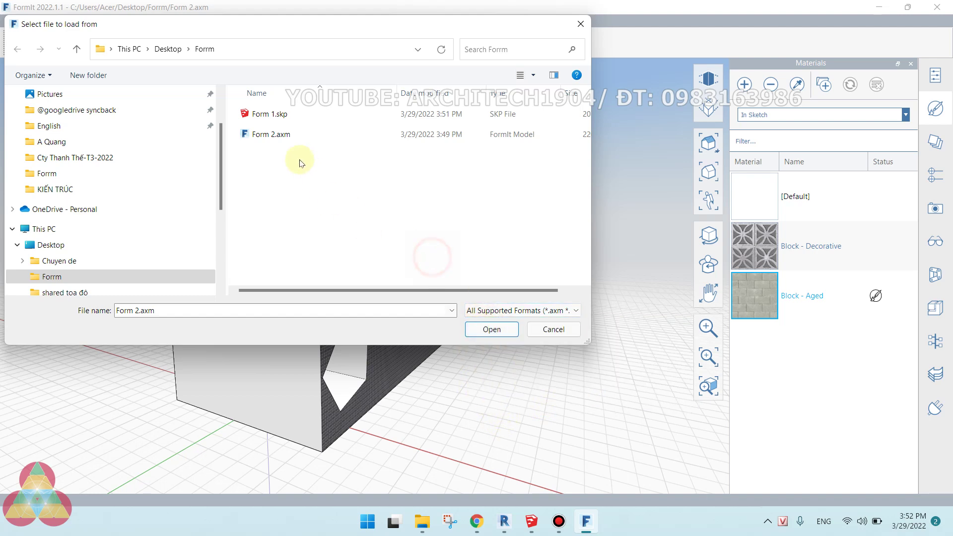
pyautogui.click(285, 122)
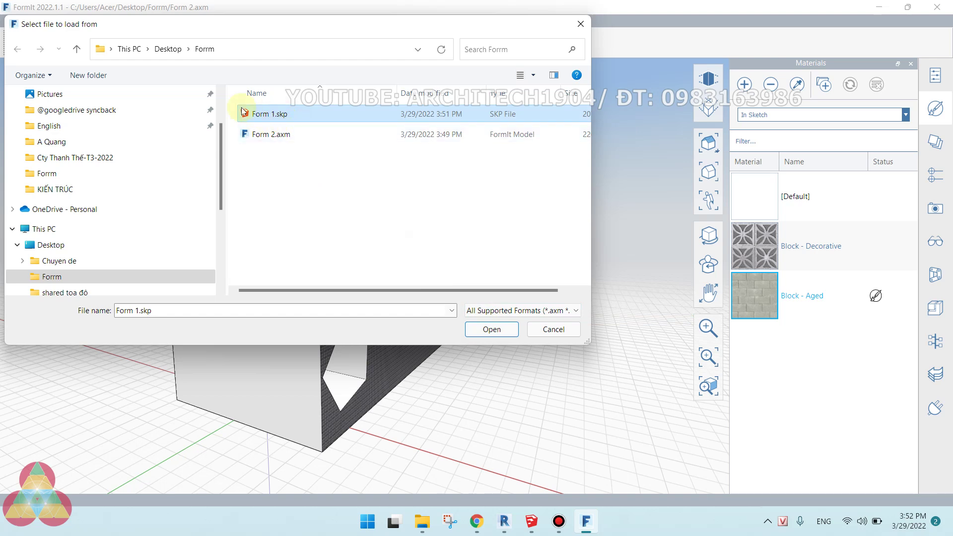
pyautogui.click(531, 525)
pyautogui.click(531, 532)
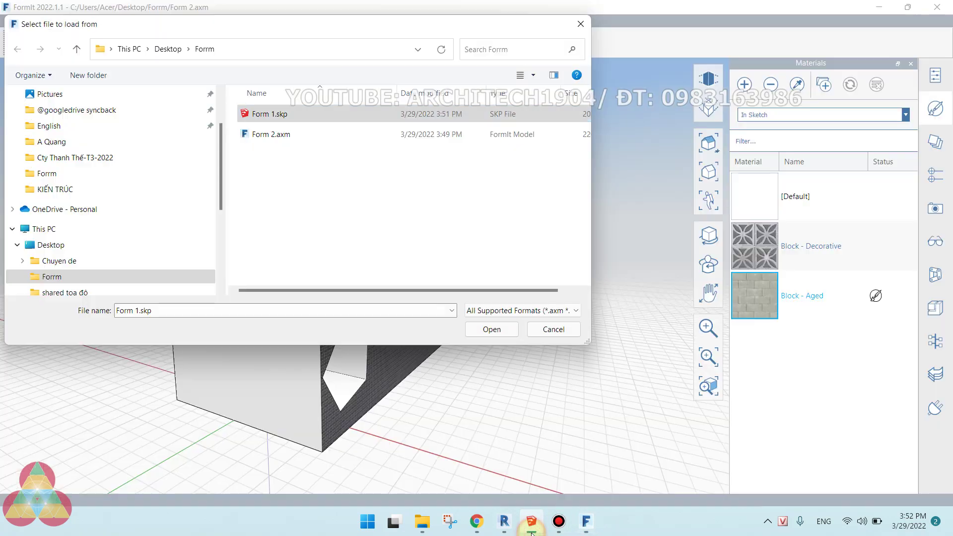
pyautogui.click(558, 526)
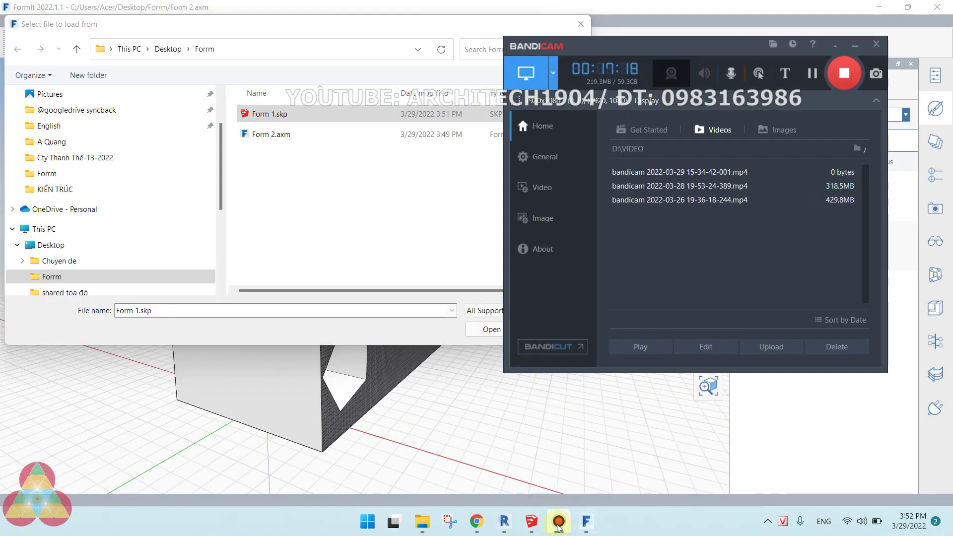
pyautogui.click(558, 526)
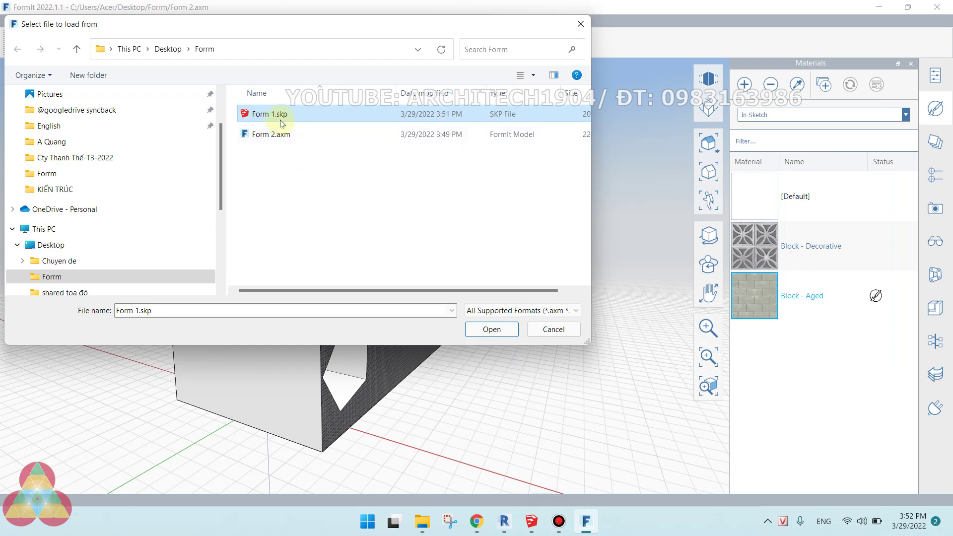
pyautogui.click(501, 331)
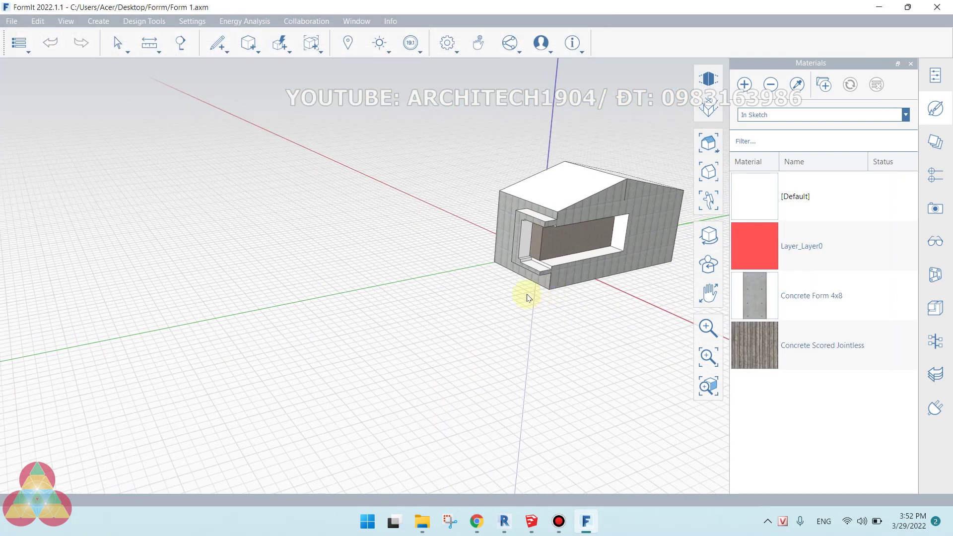
# - Pan, orbit and zoom to frame the model facing its opening
pyautogui.scroll(1, 557, 281)
pyautogui.moveTo(556, 281)
pyautogui.mouseDown(button='middle')
pyautogui.moveTo(387, 334)
pyautogui.moveTo(393, 362)
pyautogui.mouseUp(button='middle')
pyautogui.moveTo(530, 378)
pyautogui.keyDown('shift'); pyautogui.mouseDown(button='middle')
pyautogui.moveTo(468, 359)
pyautogui.moveTo(501, 394)
pyautogui.mouseUp(button='middle'); pyautogui.keyUp('shift')
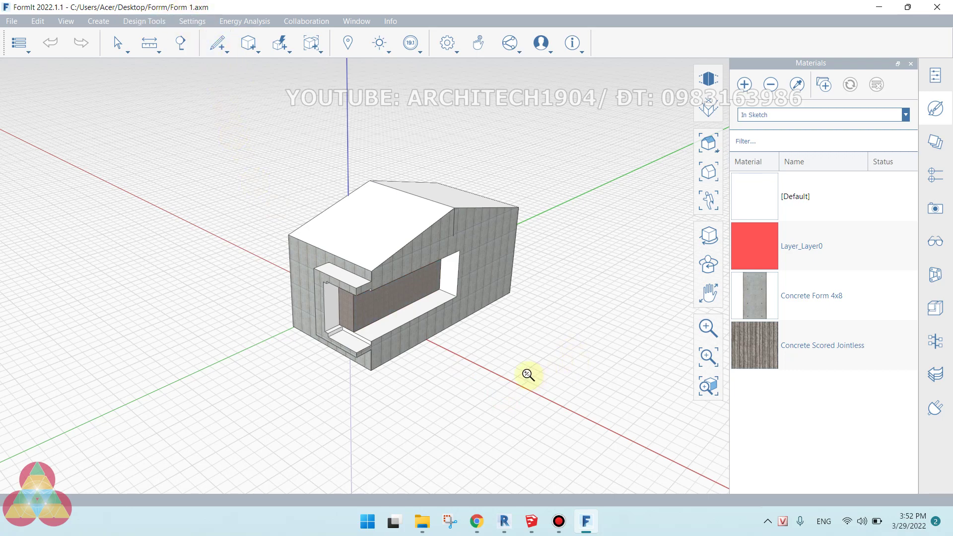
pyautogui.scroll(3, 528, 374)
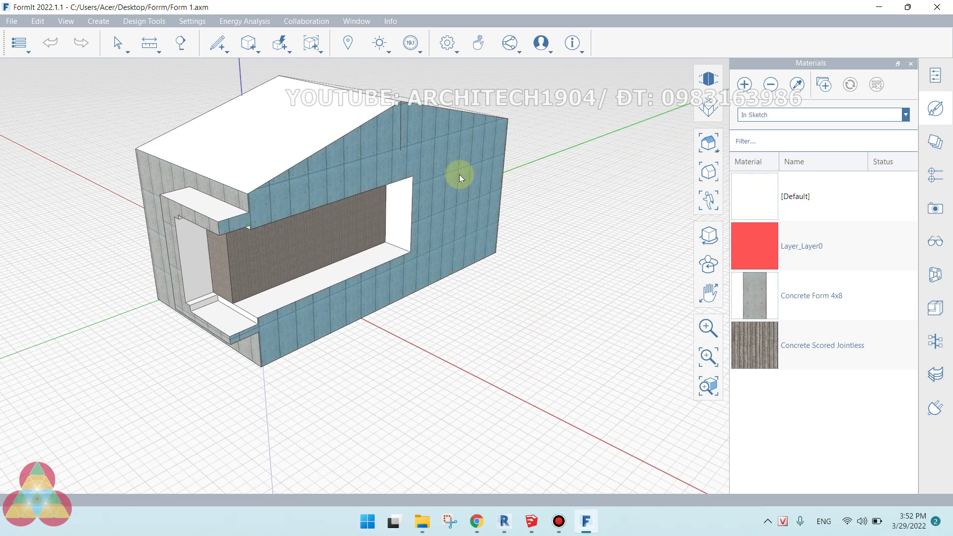
# - Double-click the roof's connected faces, then window-select the entire model
pyautogui.click(243, 148)
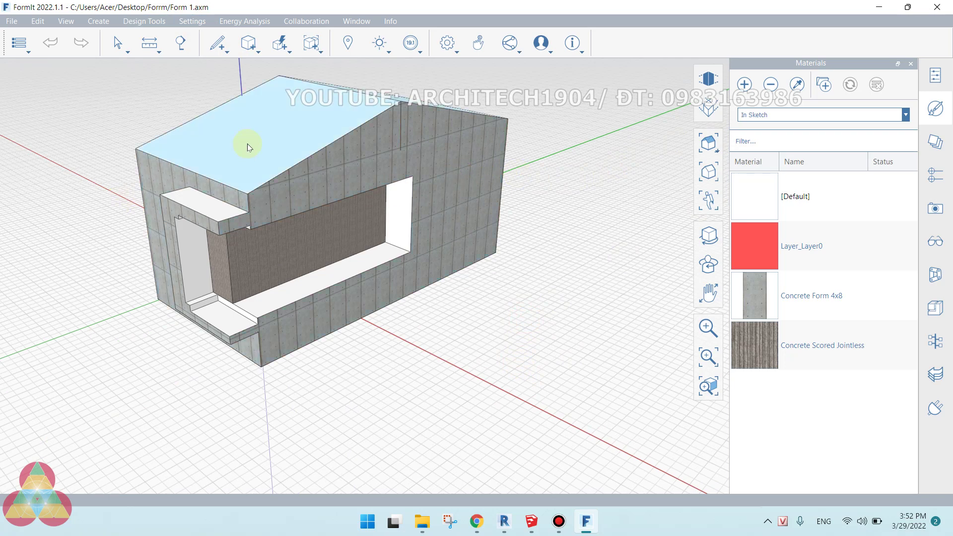
pyautogui.doubleClick(248, 144)
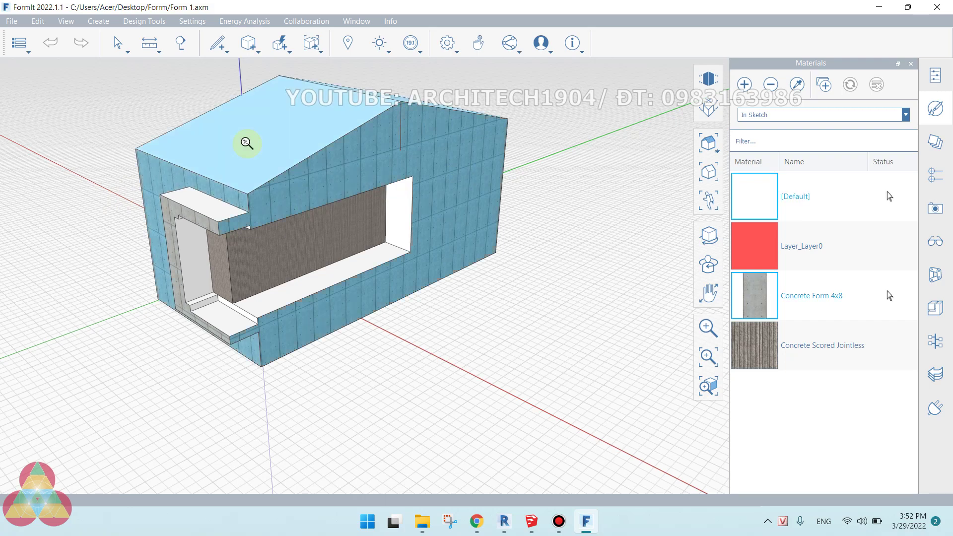
pyautogui.scroll(-2, 247, 144)
pyautogui.click(546, 241)
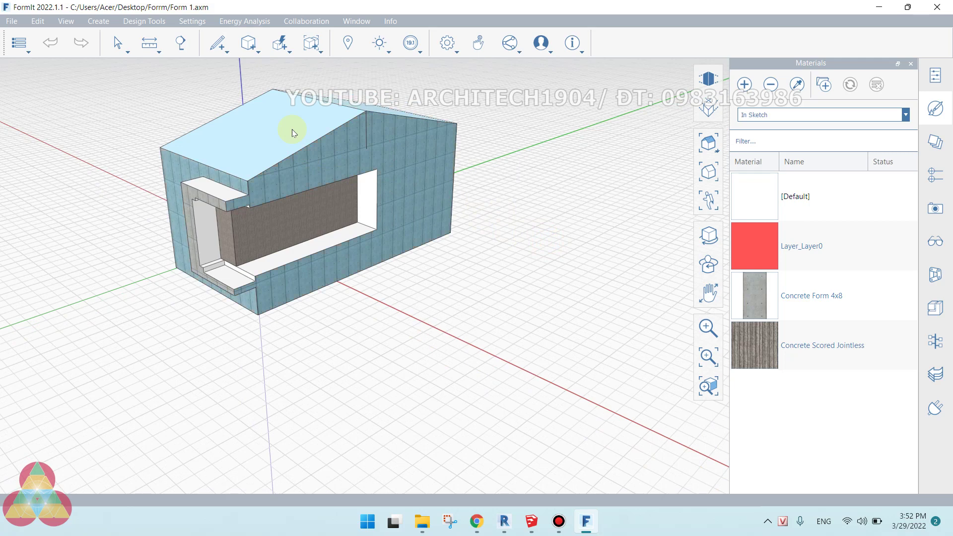
pyautogui.doubleClick(292, 129)
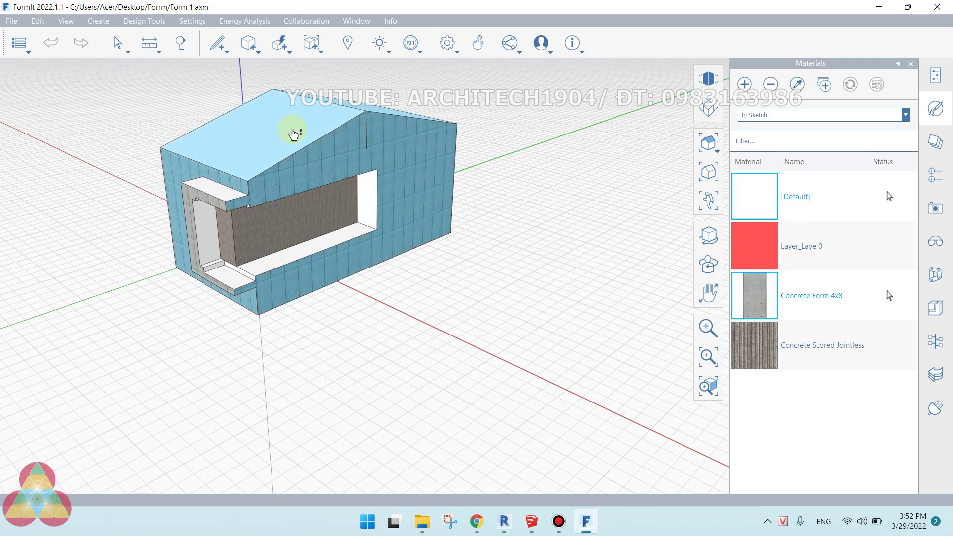
pyautogui.moveTo(106, 70); pyautogui.dragTo(600, 397)
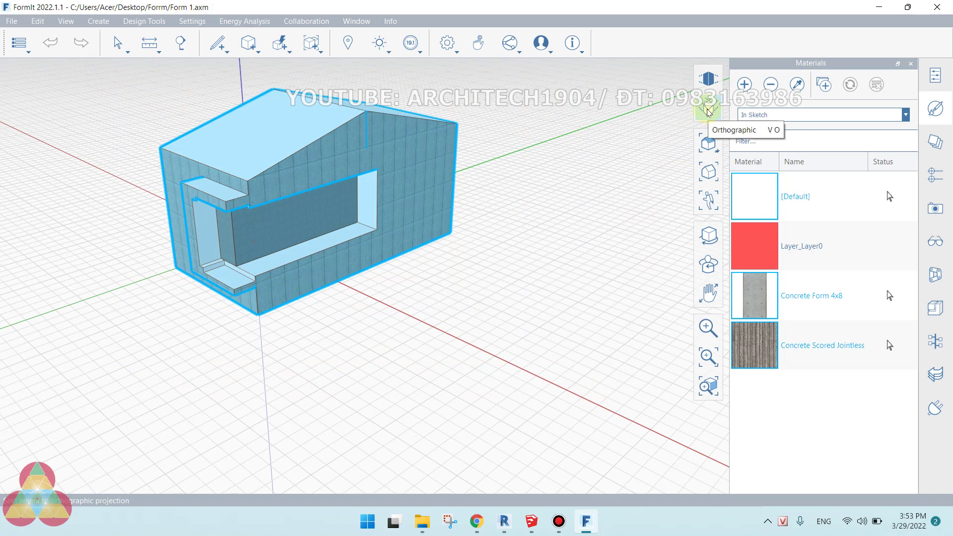
# - Switch the view to orthographic projection and back to perspective
pyautogui.click(713, 78)
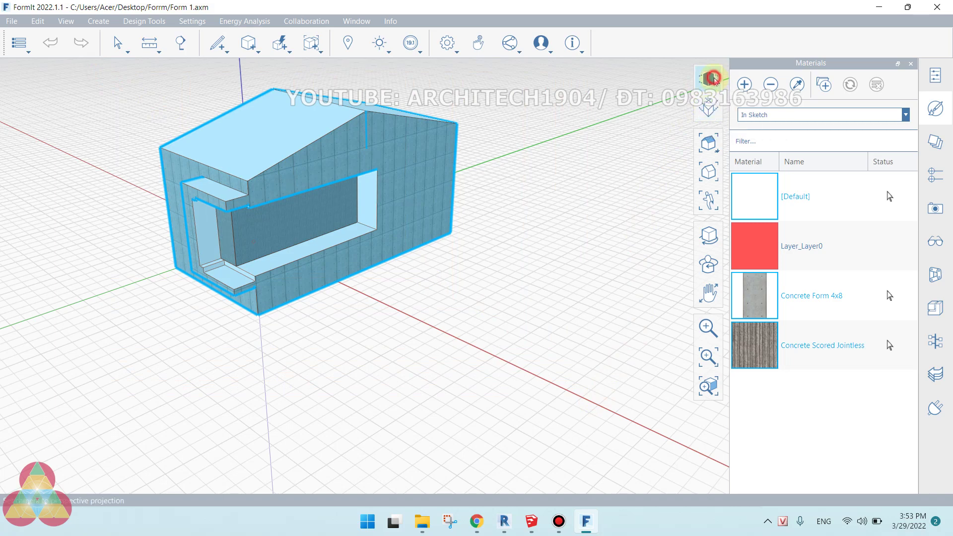
pyautogui.click(714, 108)
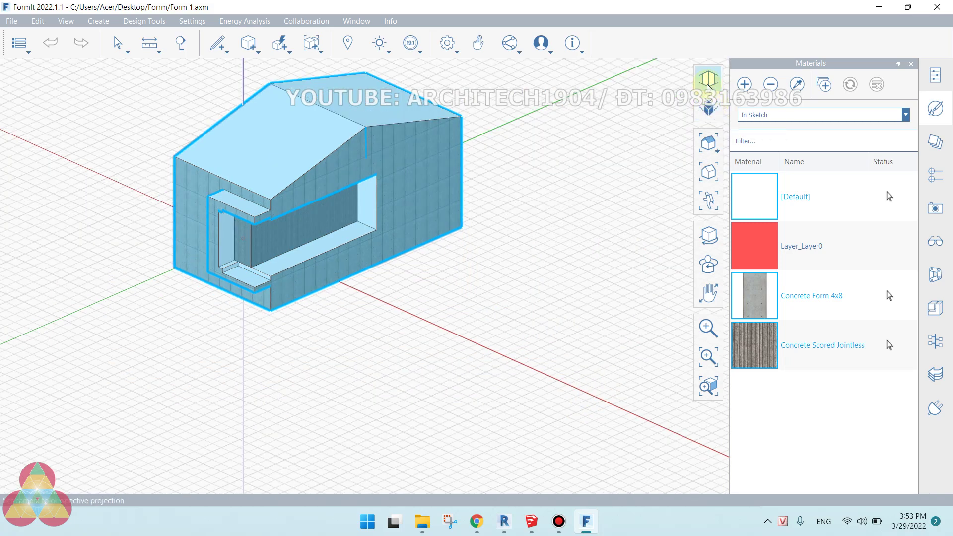
pyautogui.click(708, 80)
# - Review the model's Properties, Materials and Layers panels, orbiting around the model
pyautogui.click(935, 79)
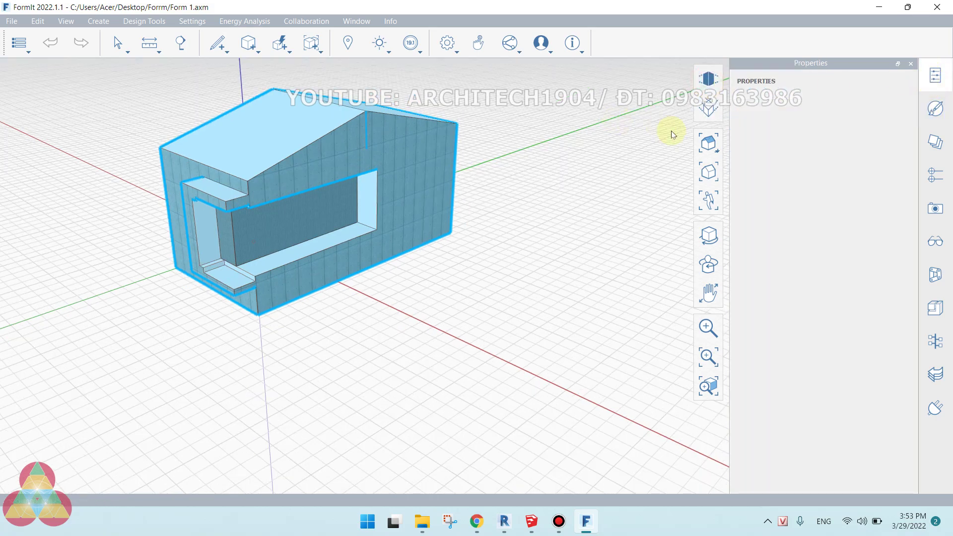
pyautogui.click(935, 108)
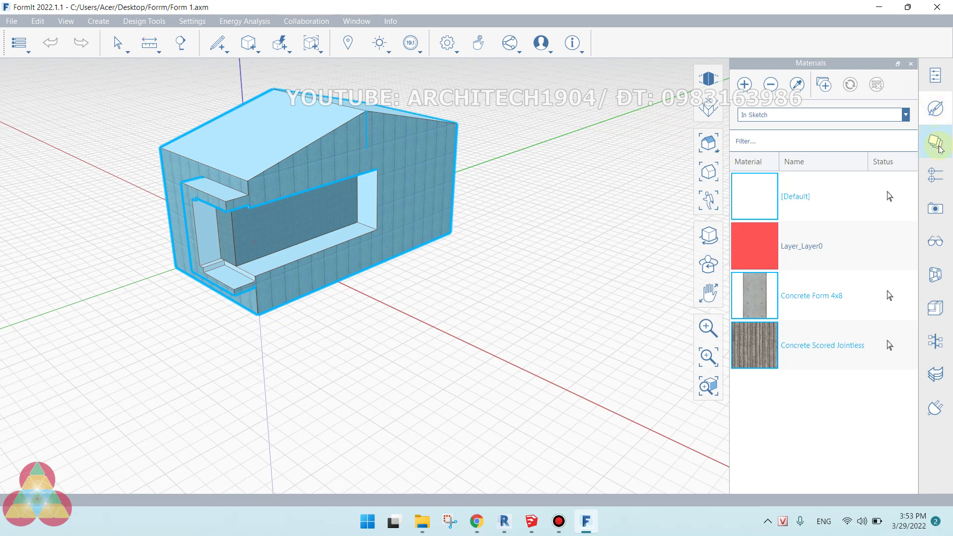
pyautogui.moveTo(782, 282); pyautogui.dragTo(313, 178)
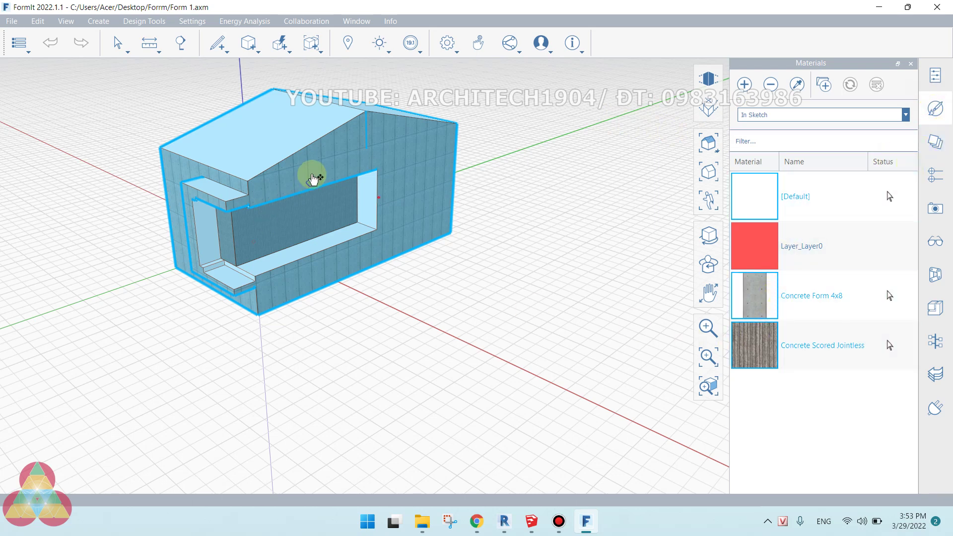
pyautogui.click(935, 141)
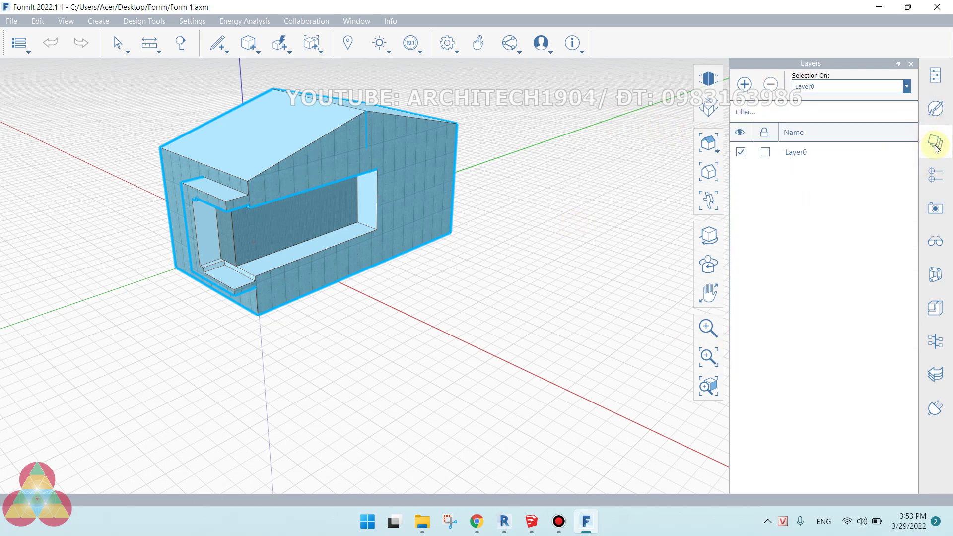
pyautogui.click(936, 108)
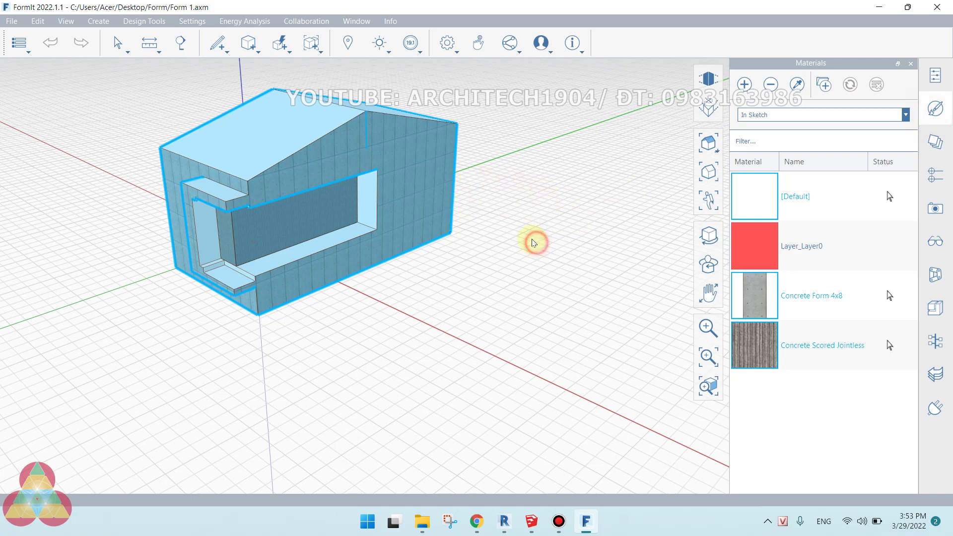
pyautogui.moveTo(533, 243)
pyautogui.mouseDown(button='middle')
pyautogui.moveTo(392, 144)
pyautogui.moveTo(446, 160)
pyautogui.mouseUp(button='middle')
# - Push the right wall face out 4,000 mm and the left wall face out 1,000 mm
pyautogui.moveTo(446, 159); pyautogui.dragTo(494, 187)
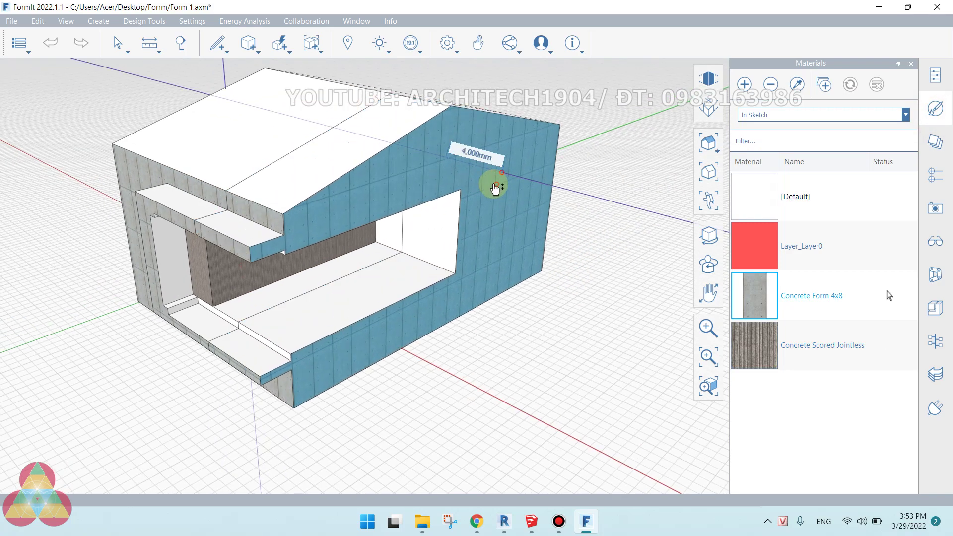
pyautogui.moveTo(351, 298)
pyautogui.mouseDown(button='middle')
pyautogui.moveTo(330, 251)
pyautogui.moveTo(355, 304)
pyautogui.moveTo(269, 294)
pyautogui.mouseUp(button='middle')
pyautogui.scroll(2, 270, 295)
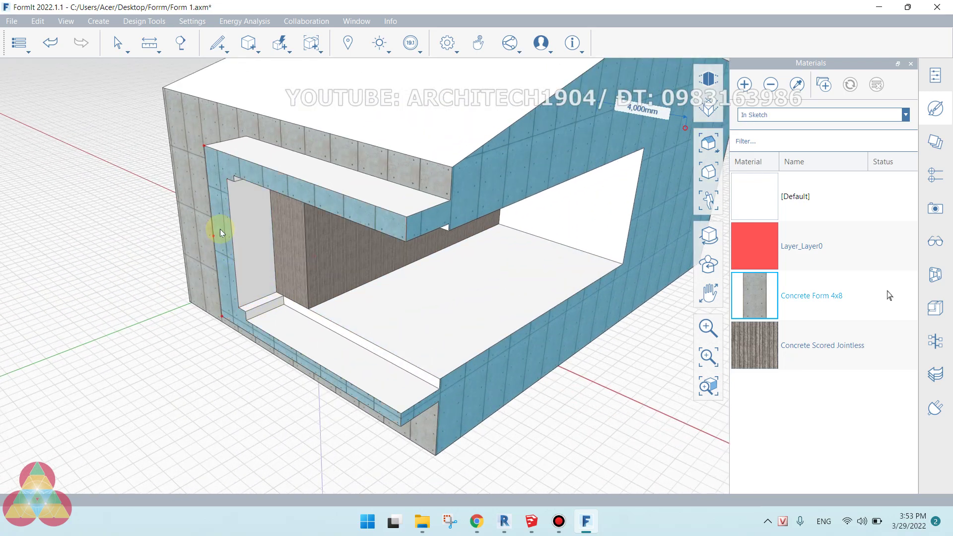
pyautogui.click(209, 245)
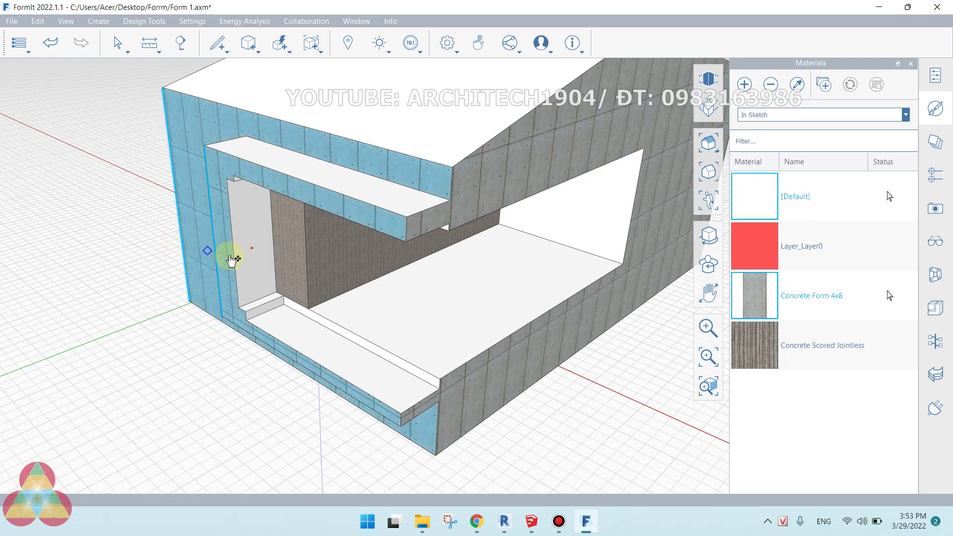
pyautogui.moveTo(228, 164); pyautogui.dragTo(209, 174)
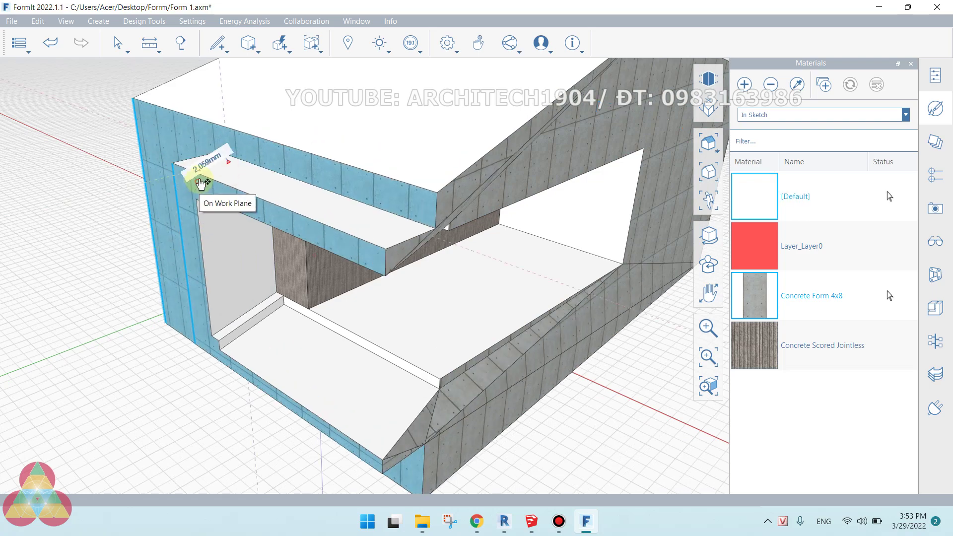
pyautogui.scroll(-1, 287, 206)
pyautogui.scroll(-3, 395, 305)
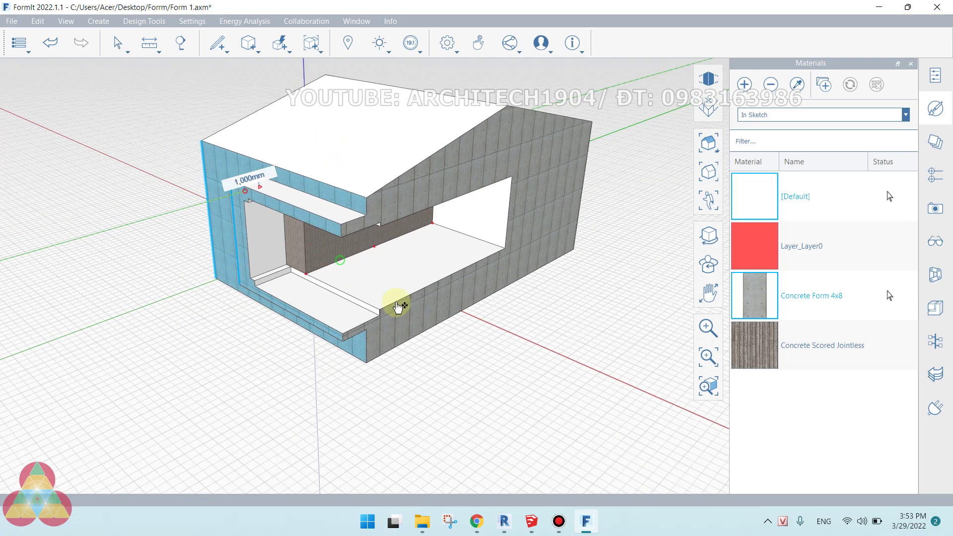
pyautogui.click(628, 301)
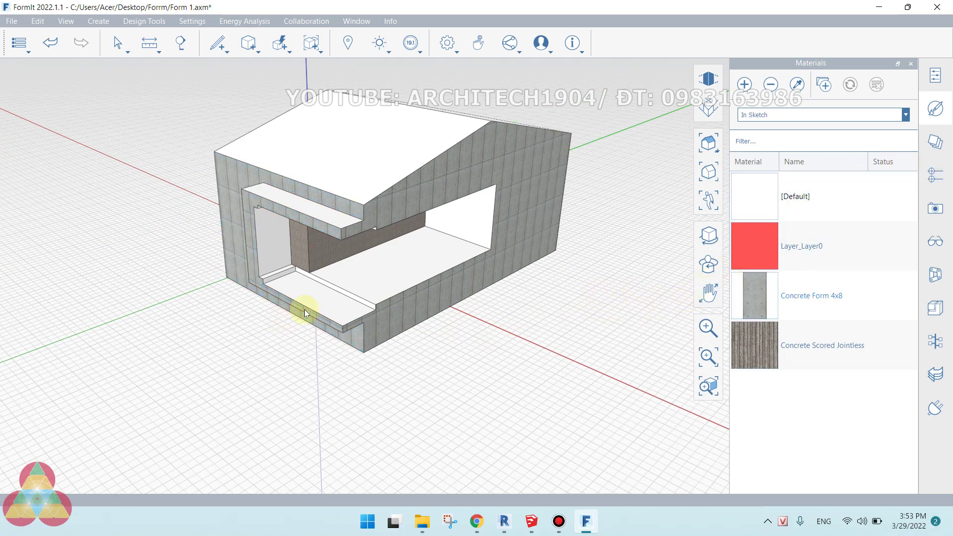
# - Save the model as Form 1.axm and return to Revit
pyautogui.hotkey('ctrl', 'shift', 's')
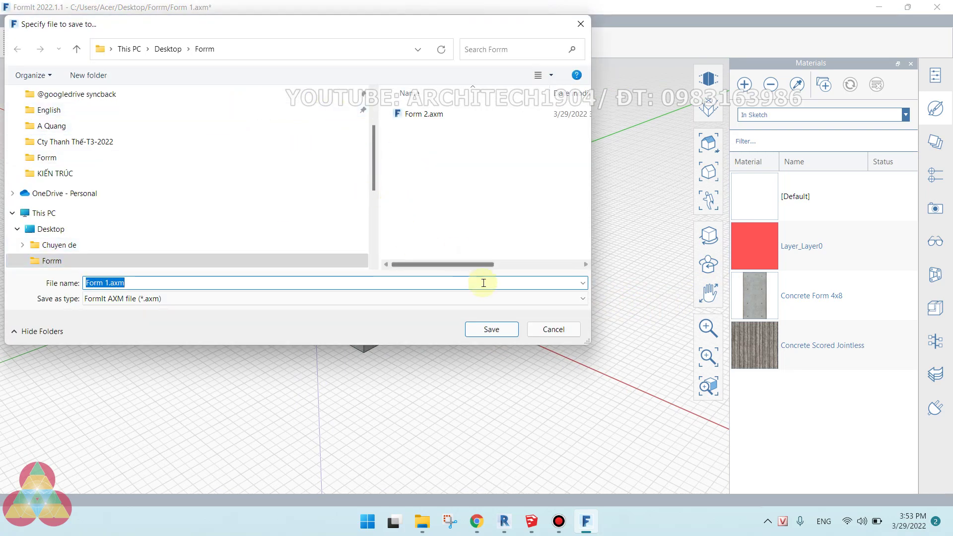
pyautogui.click(491, 329)
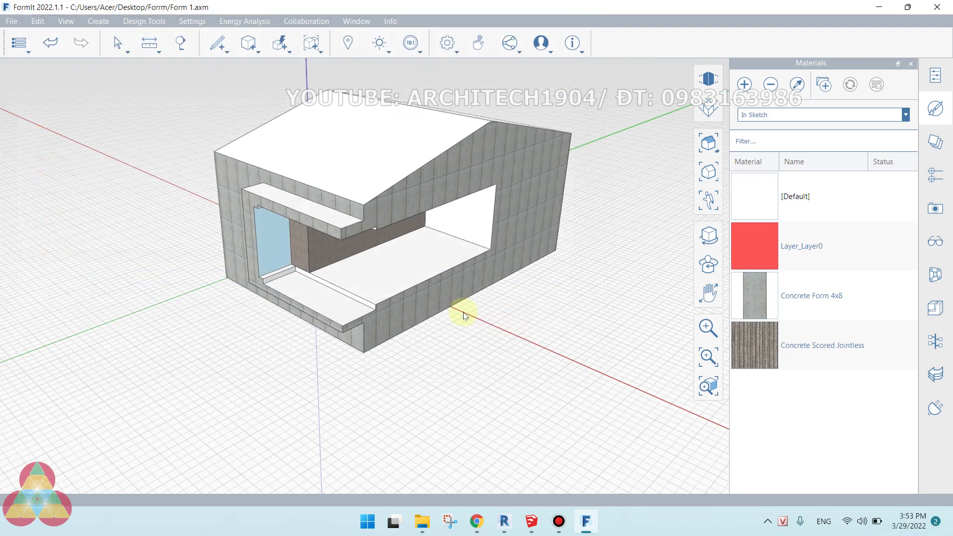
pyautogui.click(504, 521)
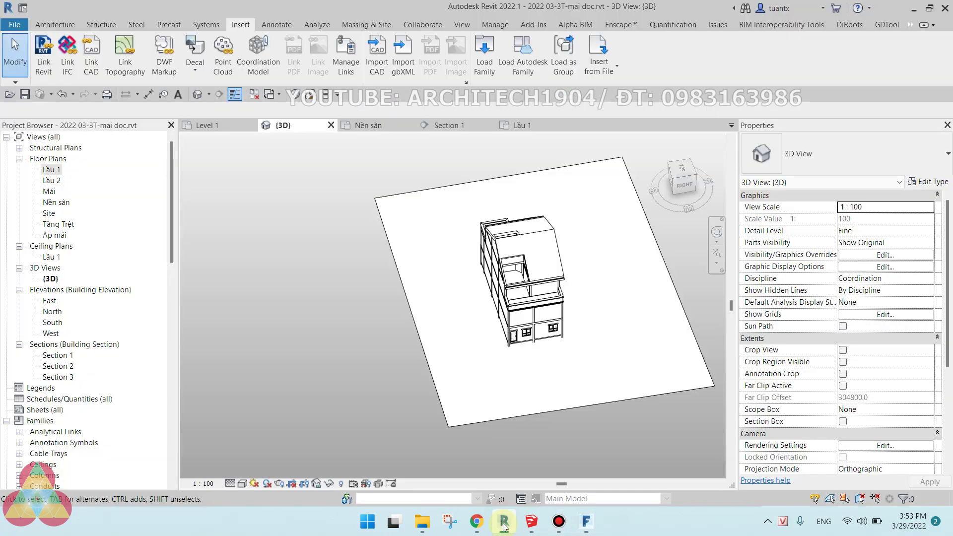
# - Import Form 1.axm via Import CAD into the house's 3D view and zoom in on it
pyautogui.click(377, 54)
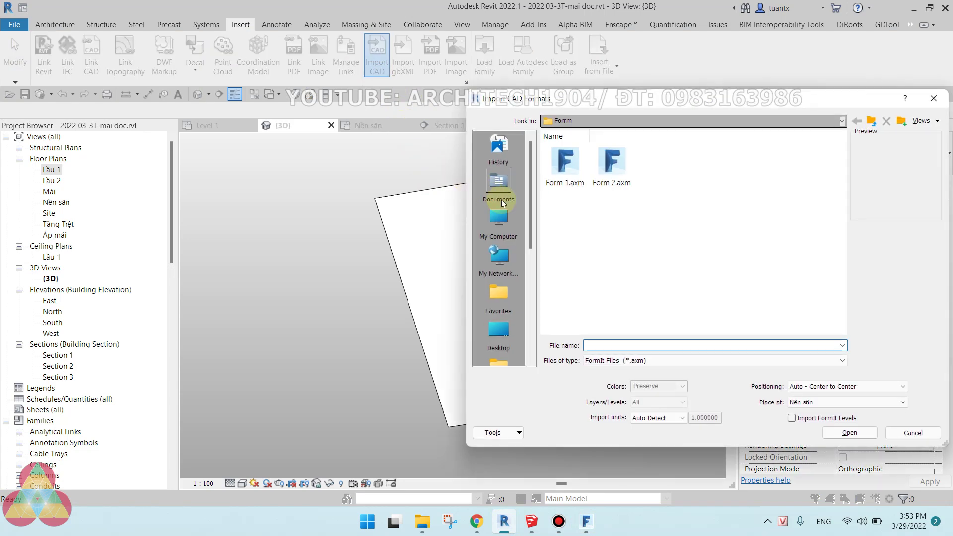
pyautogui.click(564, 164)
pyautogui.click(849, 432)
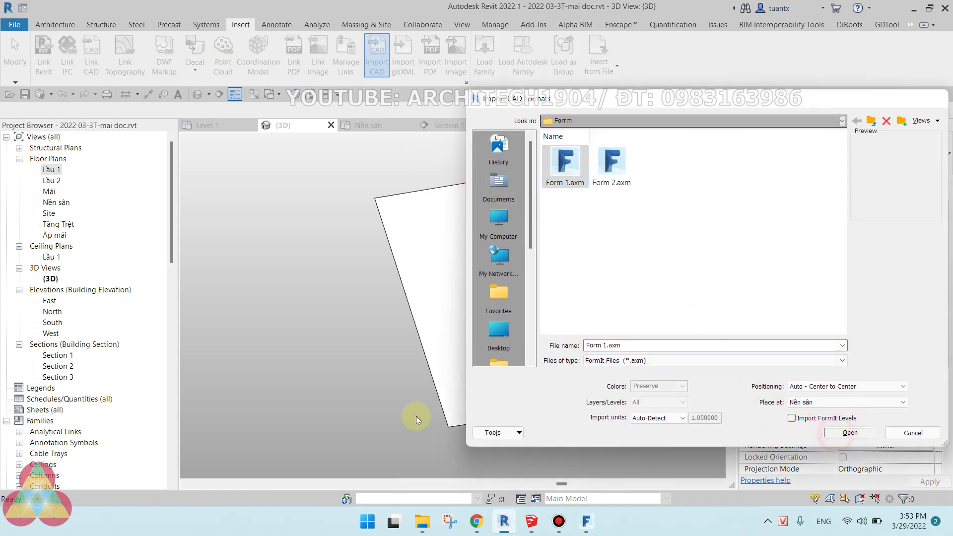
pyautogui.scroll(2, 424, 303)
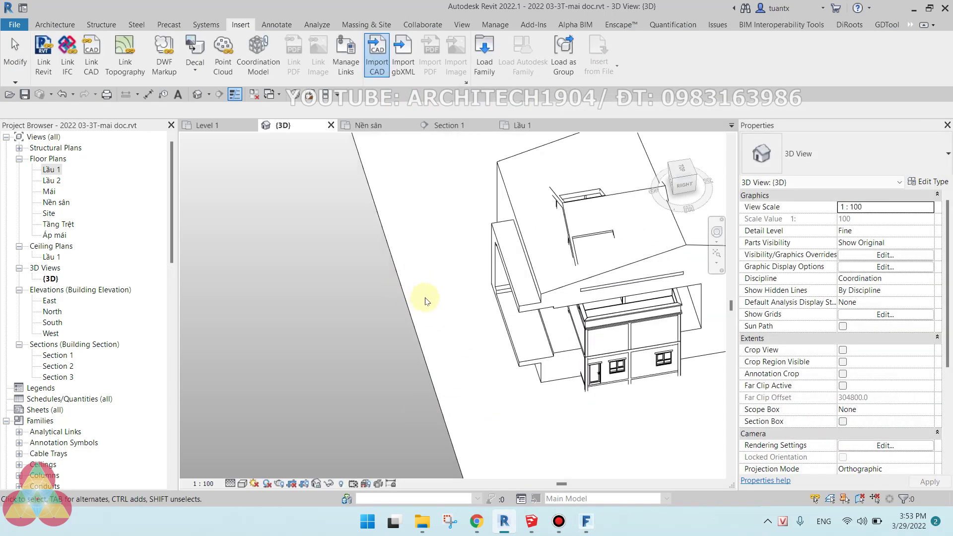
pyautogui.scroll(2, 496, 297)
pyautogui.scroll(2, 546, 273)
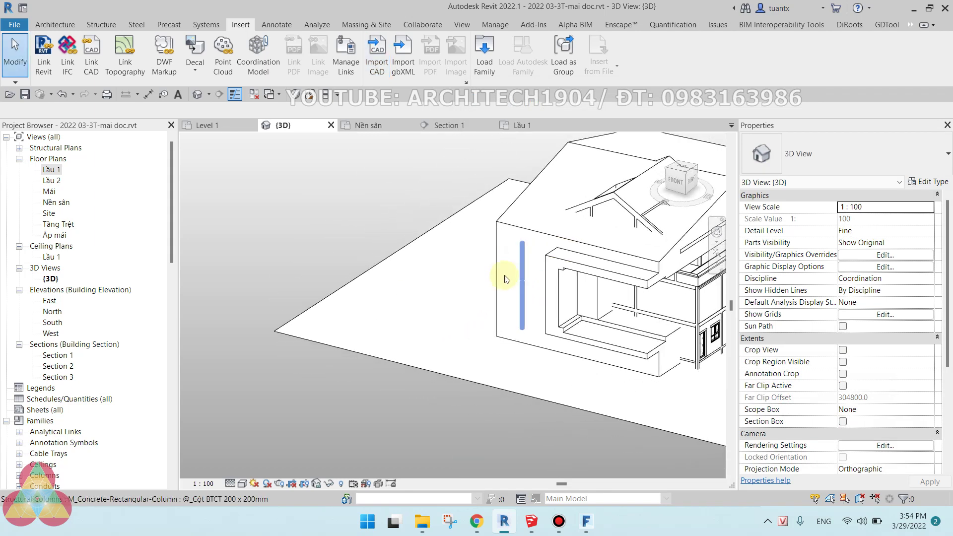
pyautogui.scroll(2, 511, 214)
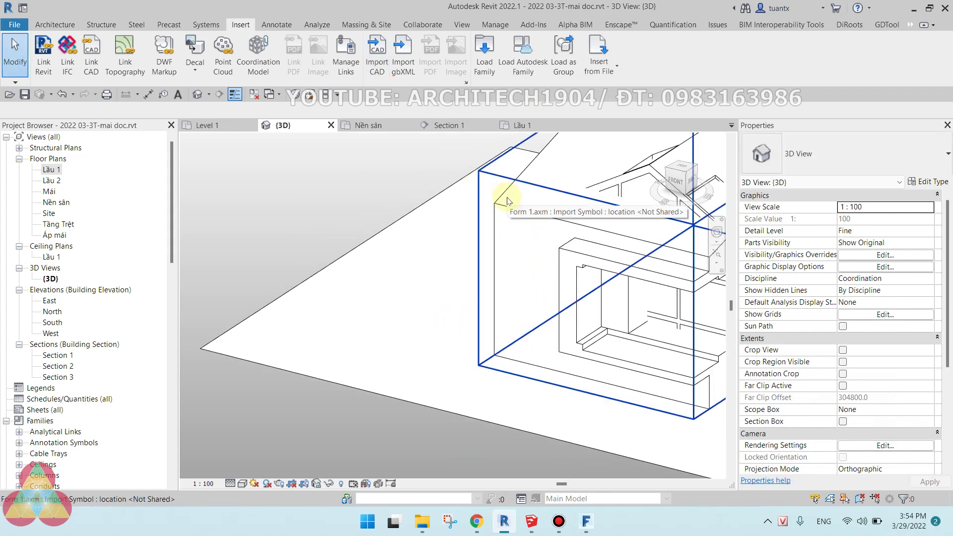
pyautogui.click(534, 529)
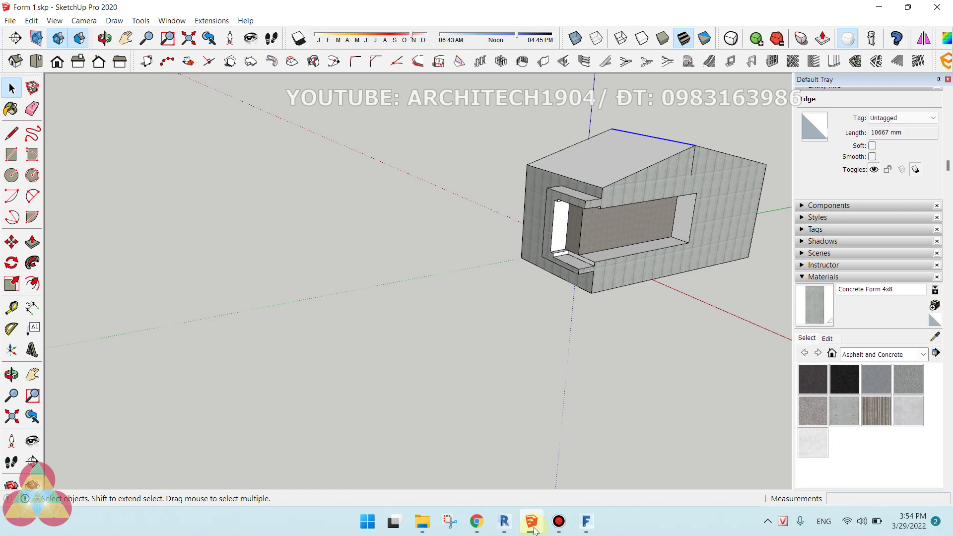
# - Move between the Revit, SketchUp and FormIt windows, ending in the FormIt model
pyautogui.click(534, 529)
pyautogui.moveTo(585, 521)
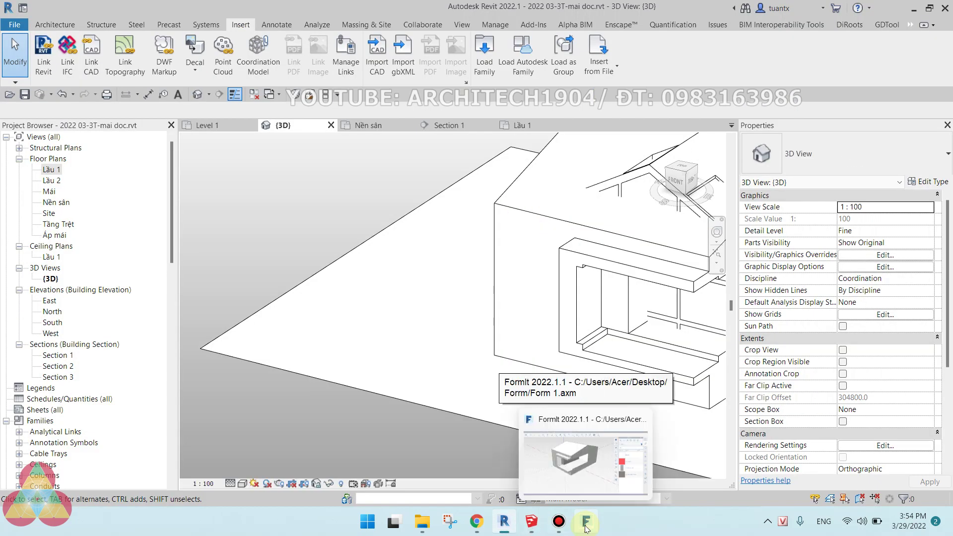
pyautogui.click(585, 526)
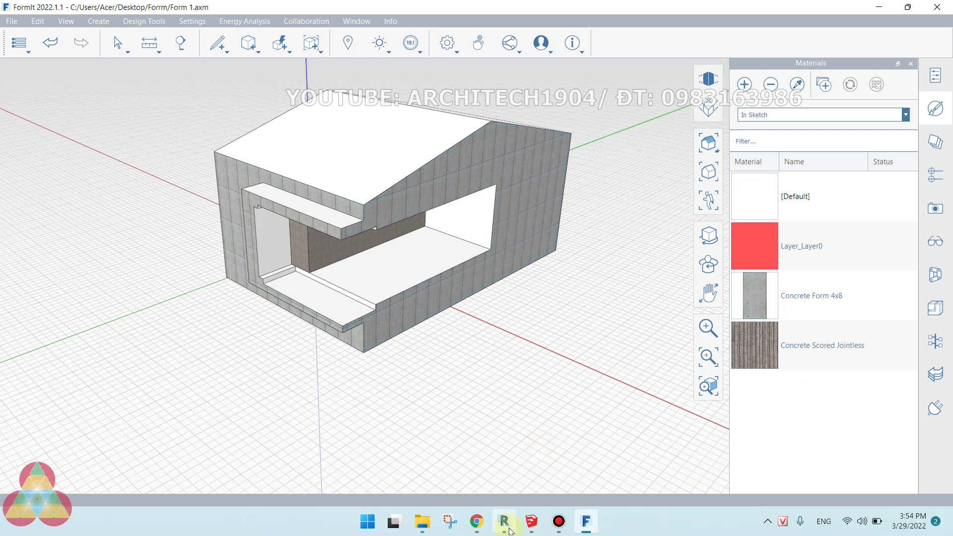
pyautogui.hotkey('alt', 'Tab')
pyautogui.click(532, 521)
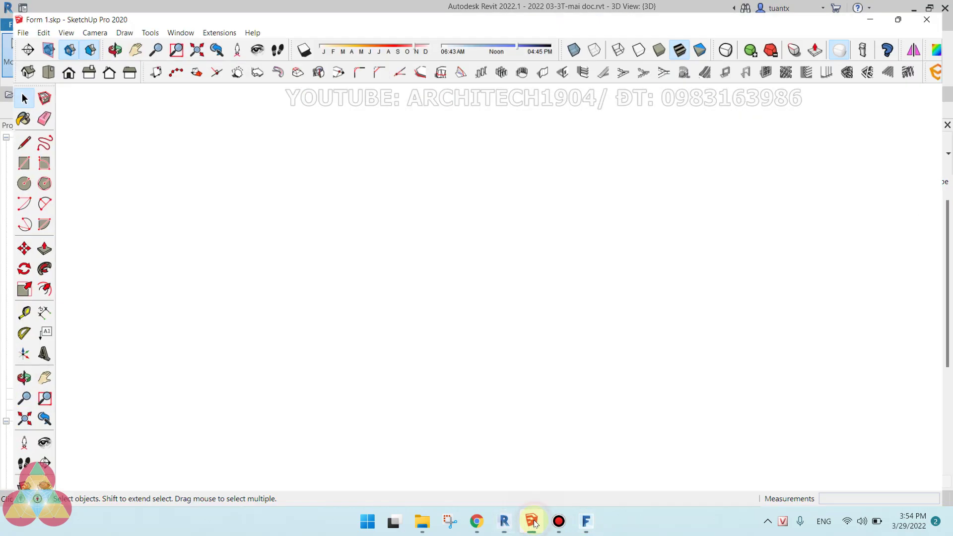
pyautogui.click(586, 521)
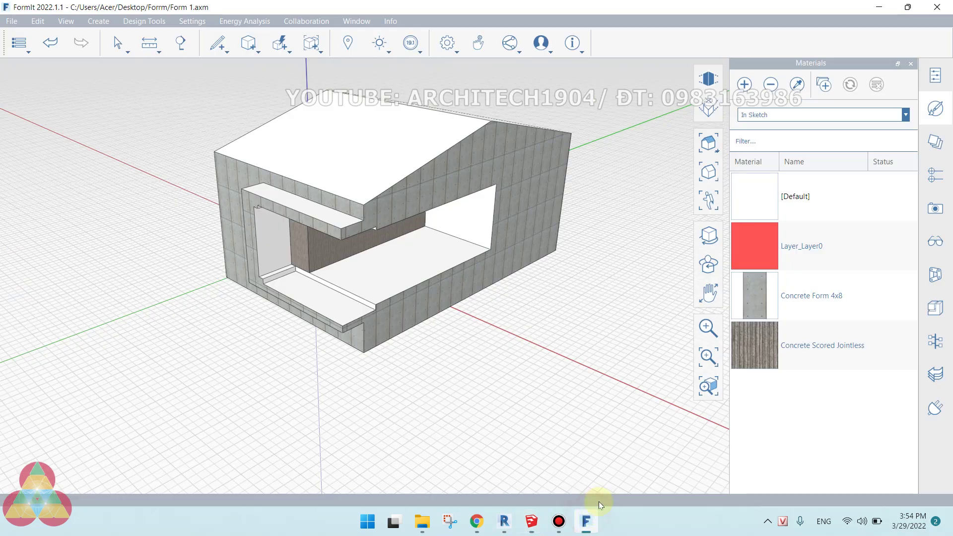
# - Push the glass face in the right opening inward 2,000 mm, then select a SketchUp wall face
pyautogui.click(473, 218)
pyautogui.moveTo(475, 221); pyautogui.dragTo(460, 237)
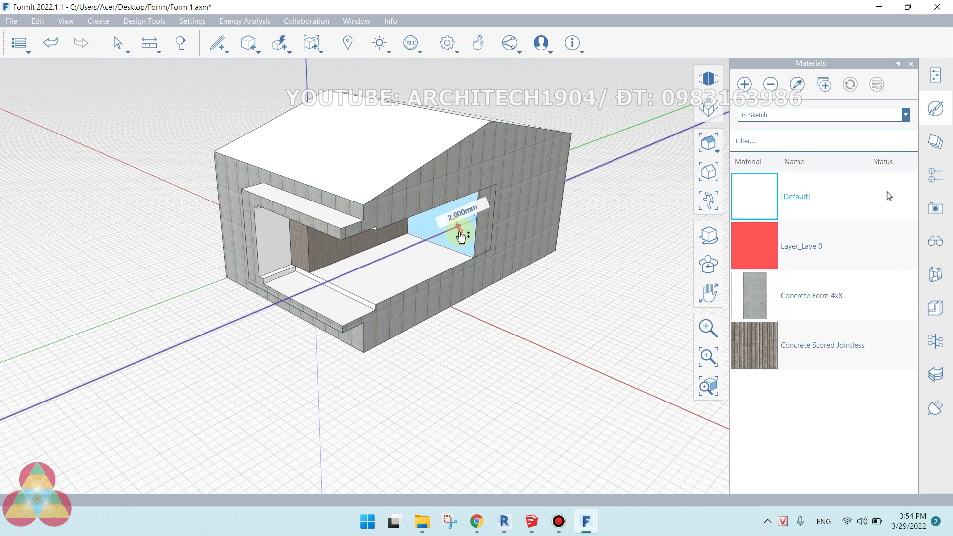
pyautogui.click(530, 521)
pyautogui.click(638, 187)
# - Zoom in and out over SketchUp's original Form 1 model before returning to FormIt
pyautogui.scroll(2, 680, 175)
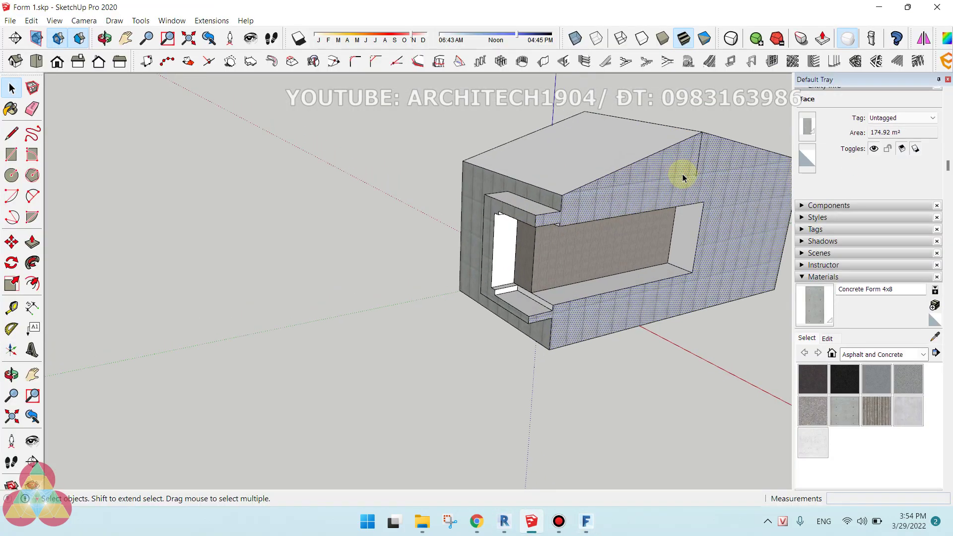
pyautogui.scroll(1, 680, 176)
pyautogui.scroll(2, 679, 178)
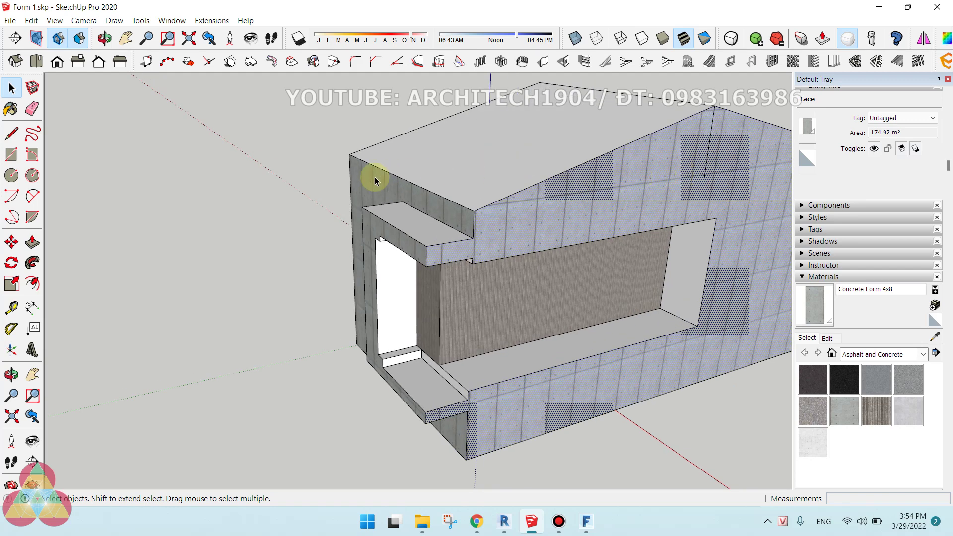
pyautogui.scroll(-2, 379, 178)
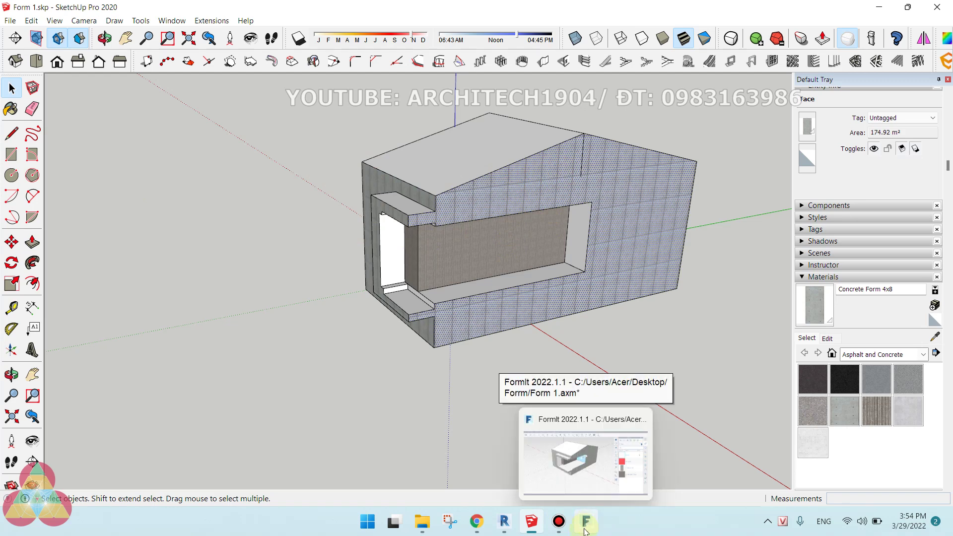
pyautogui.click(587, 523)
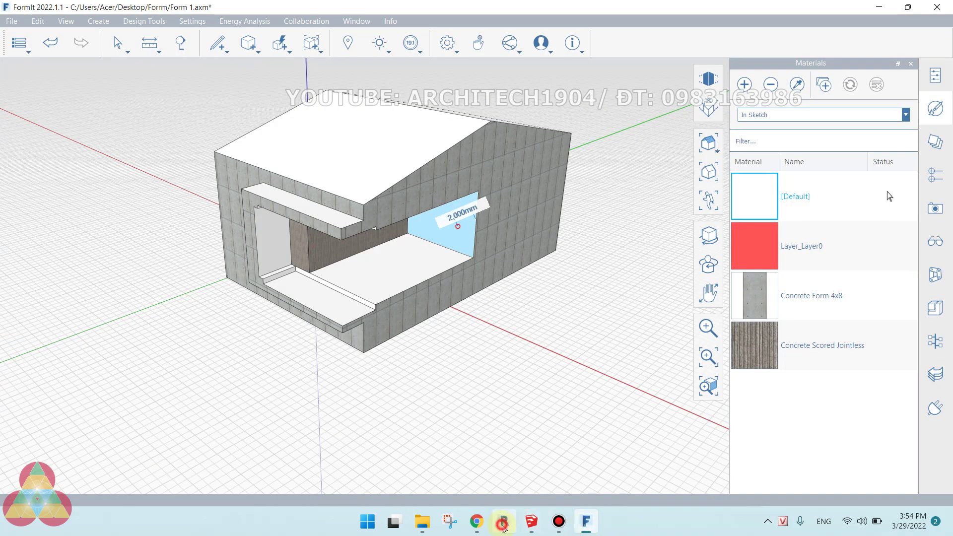
# - Bring Revit's hidden-line 3D house view forward and zoom toward the roof and imported form
pyautogui.click(503, 527)
pyautogui.scroll(-5, 446, 278)
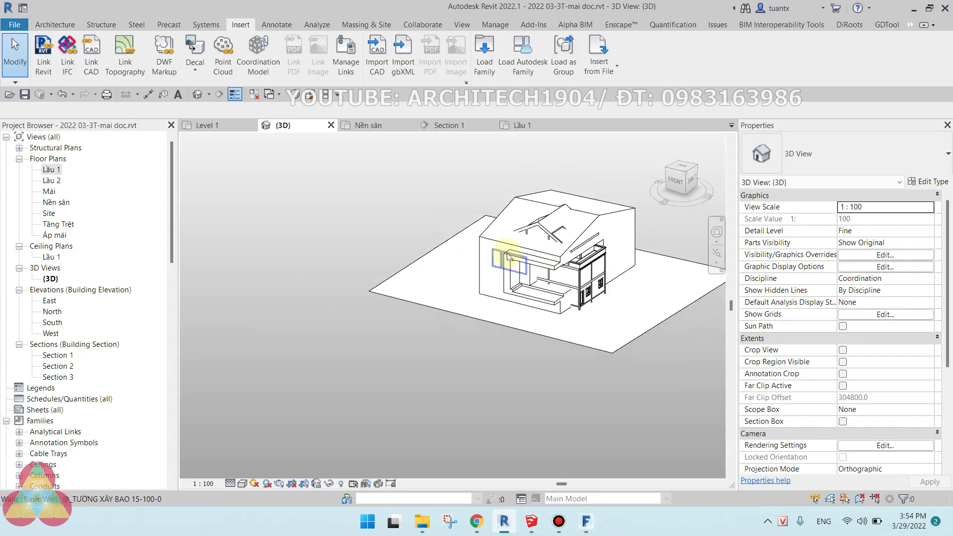
pyautogui.scroll(4, 508, 256)
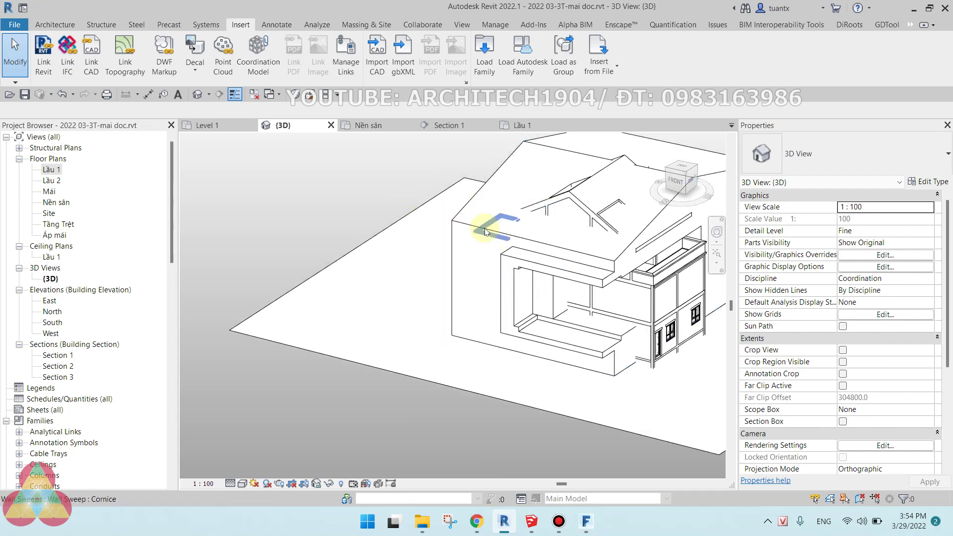